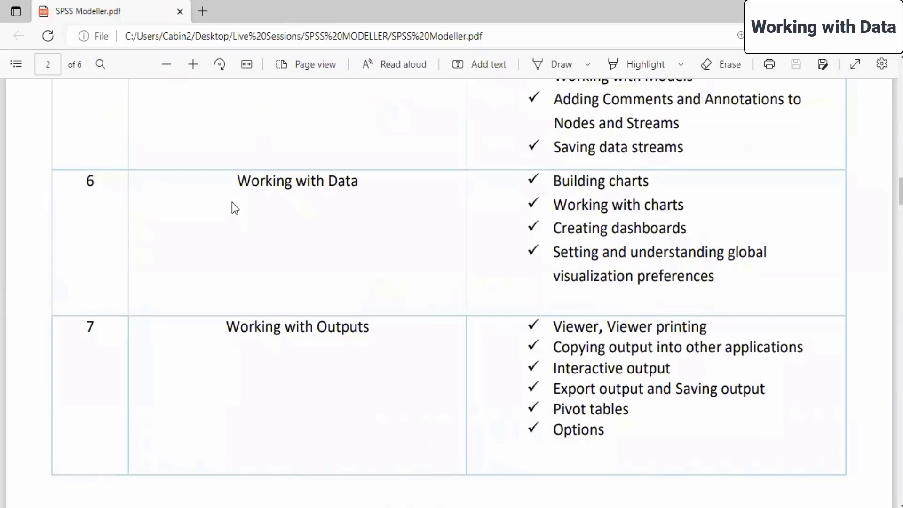
Review the Working with Data topics in the course outline, covering charts, dashboards and global visualization preferences
drag(237, 181, 361, 181)
click(401, 227)
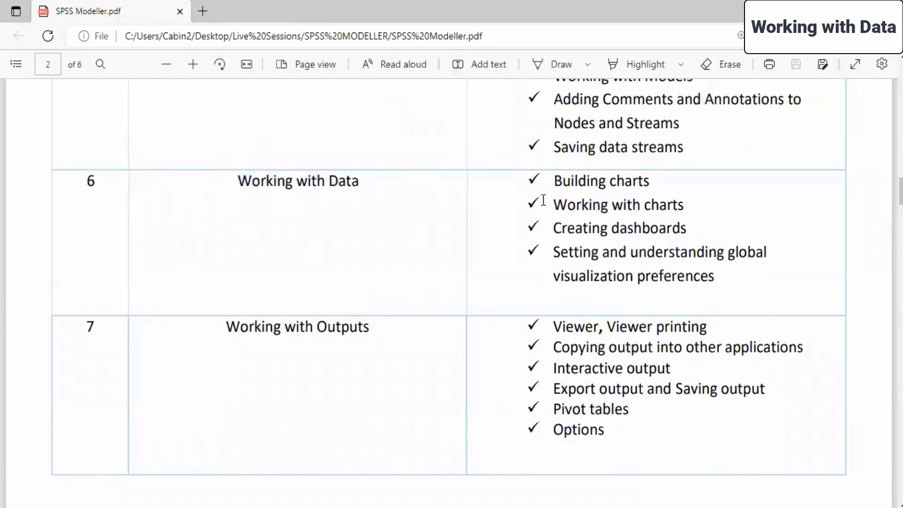
drag(555, 179, 690, 183)
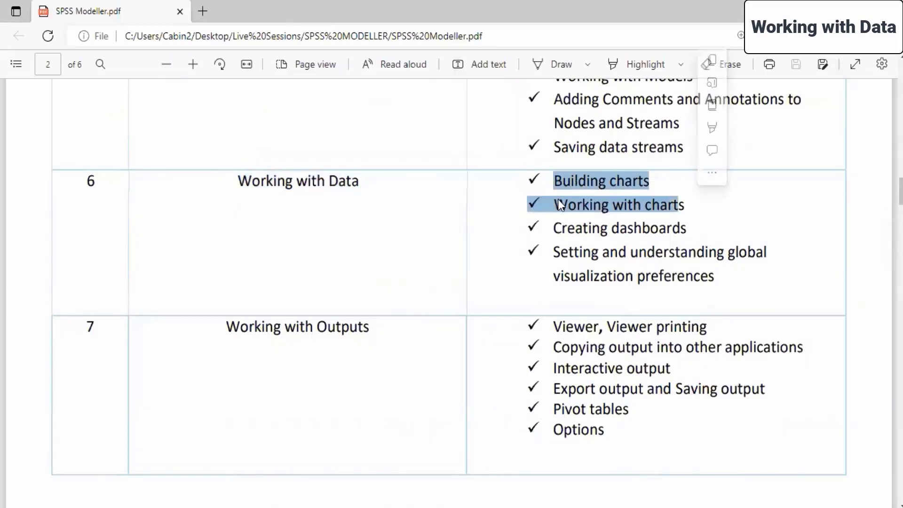
drag(555, 204, 685, 205)
drag(552, 228, 837, 253)
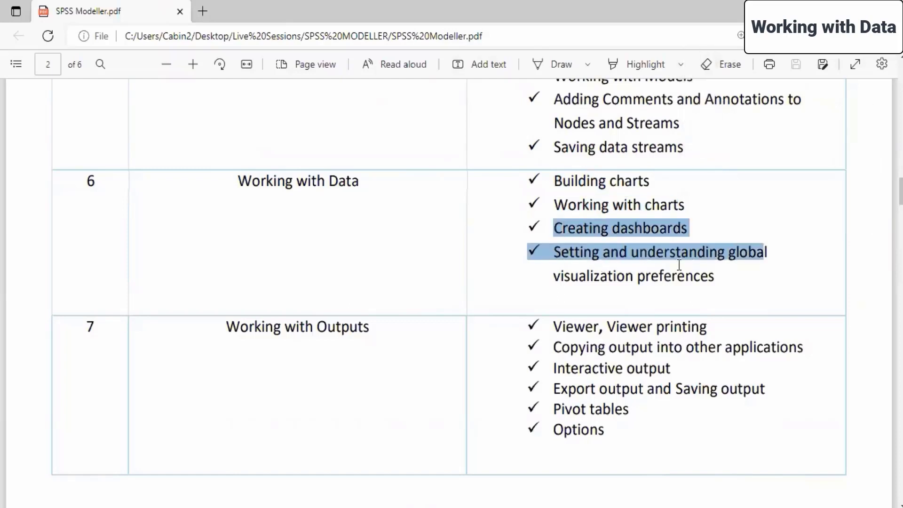
click(632, 284)
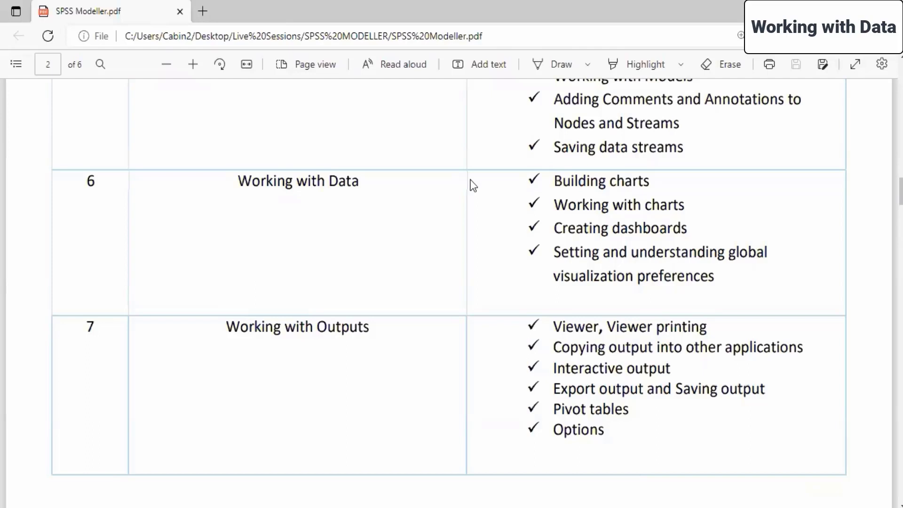
scroll(259, 180, up, 1)
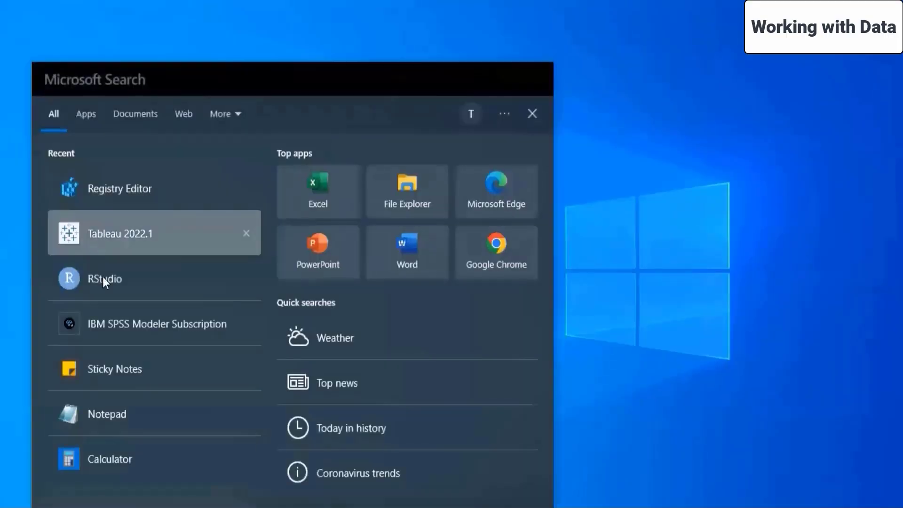
Launch IBM SPSS Modeler Subscription and sign in with the IBMid and account password, skipping the welcome dialog
click(135, 328)
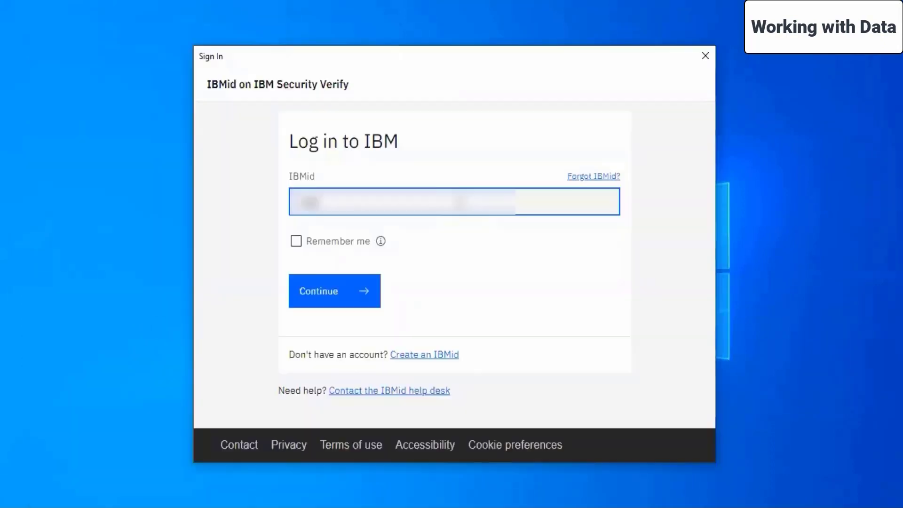
click(460, 202)
text(••••••••••••••)
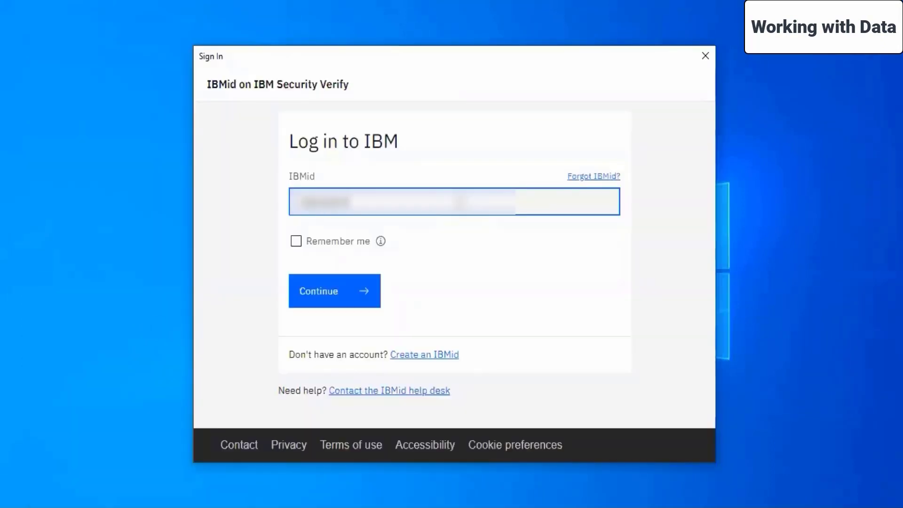
text(•••)
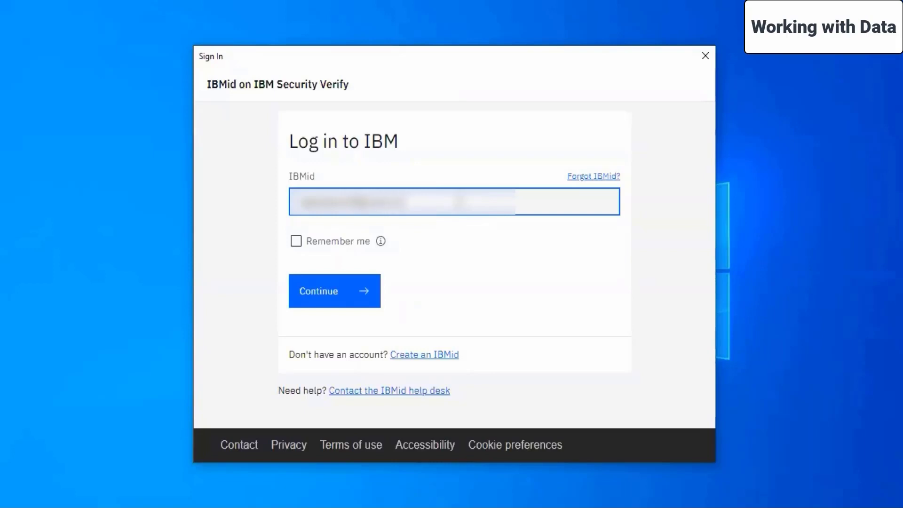
key(Return)
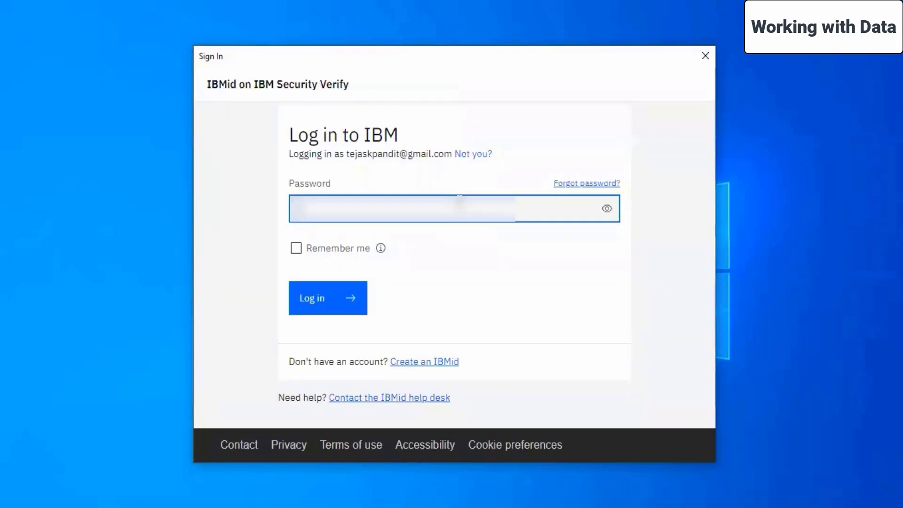
text(••••)
click(332, 302)
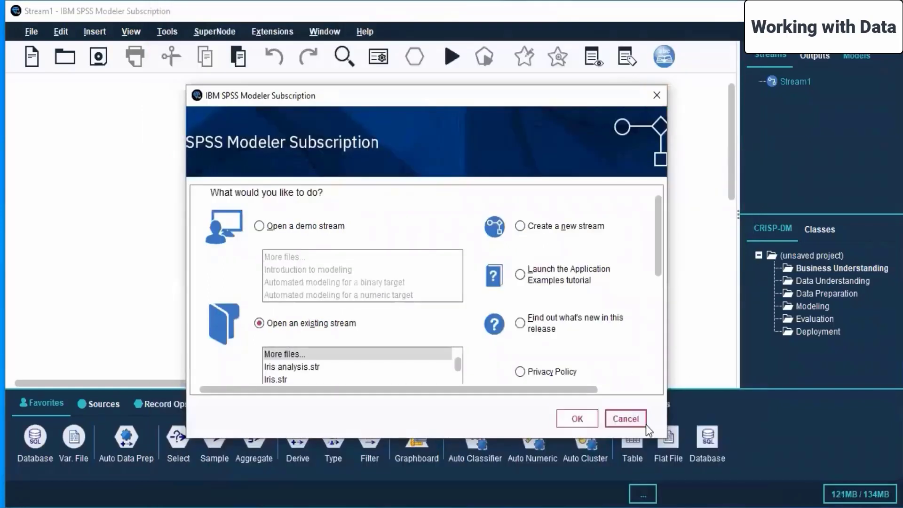
click(625, 419)
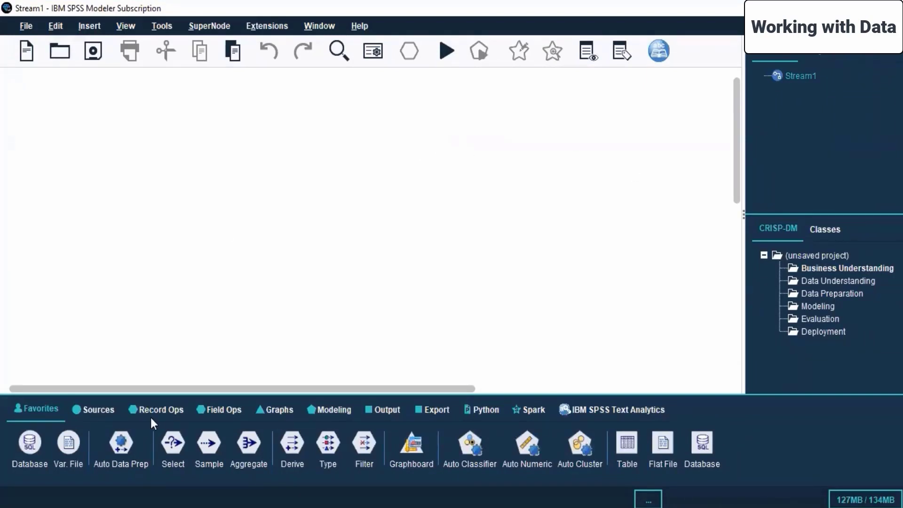
Insert the Housing index prices.str stream from the Day 4 folder of SPSS MODELLER under Live Sessions
click(60, 51)
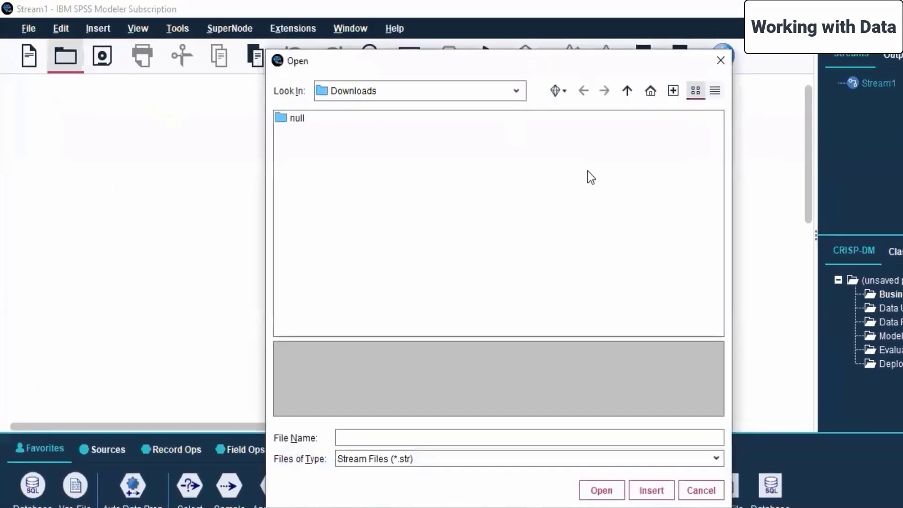
click(505, 91)
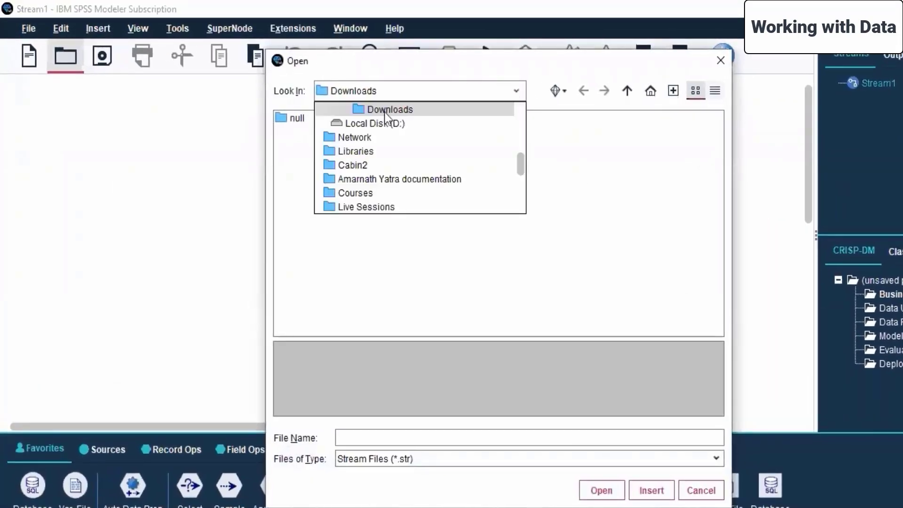
click(377, 208)
double_click(306, 202)
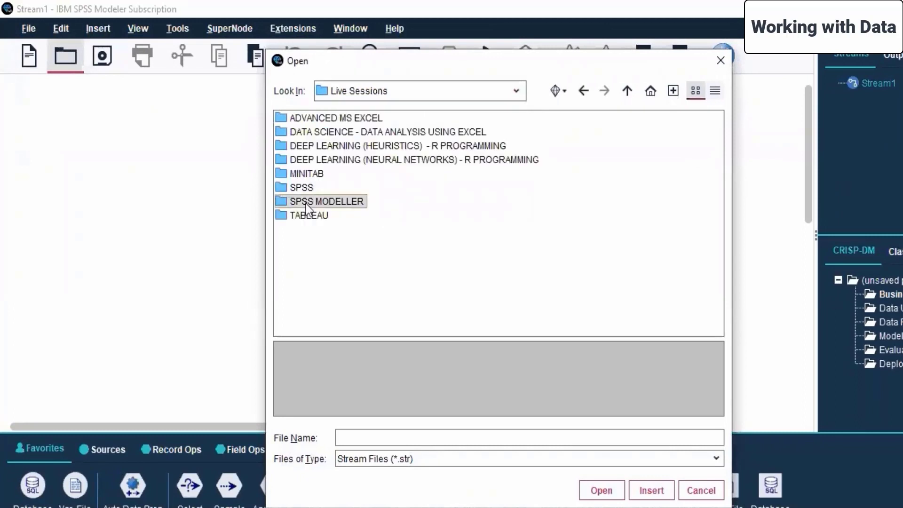
click(301, 175)
double_click(301, 175)
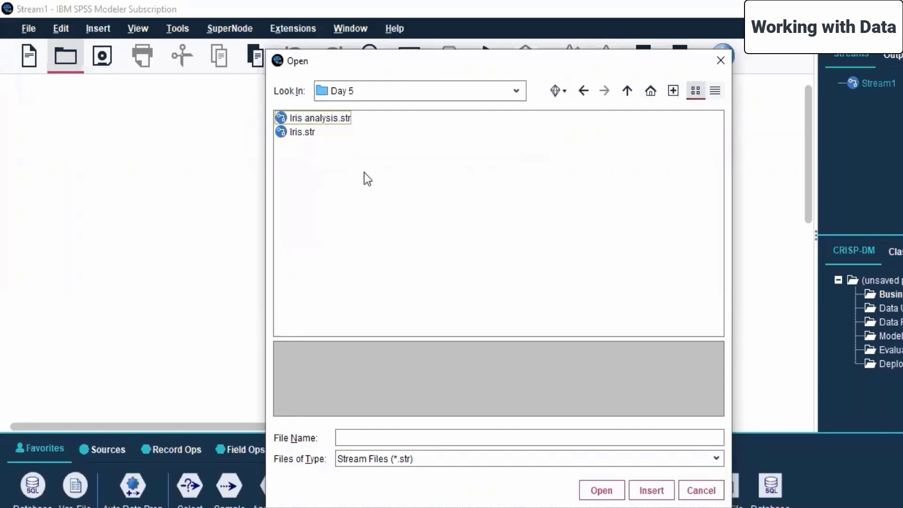
click(627, 92)
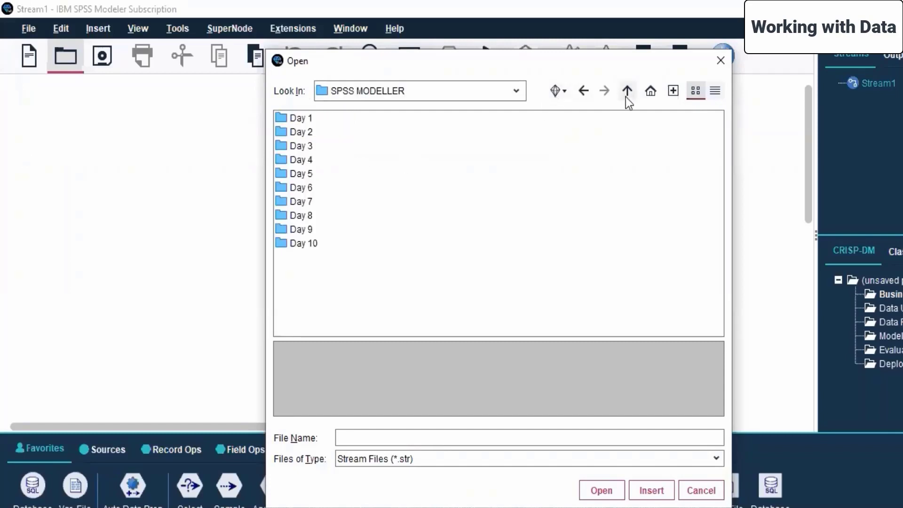
double_click(280, 162)
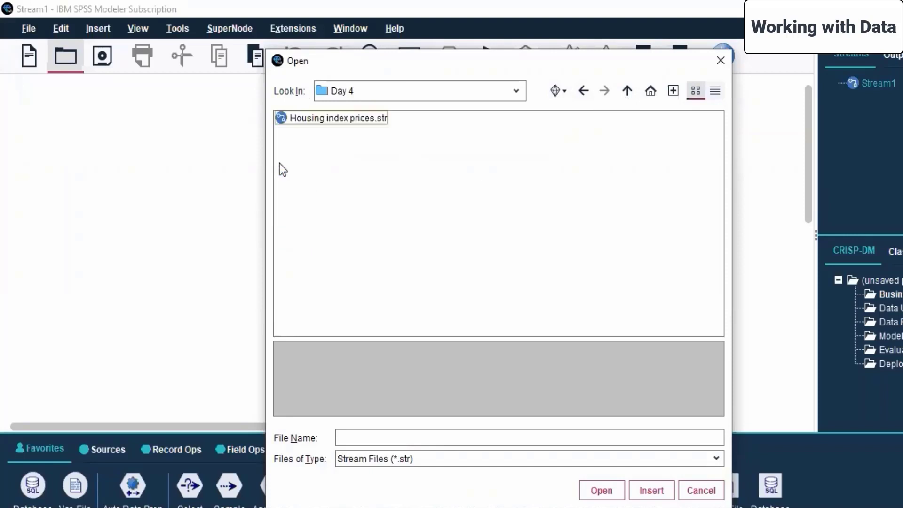
click(306, 119)
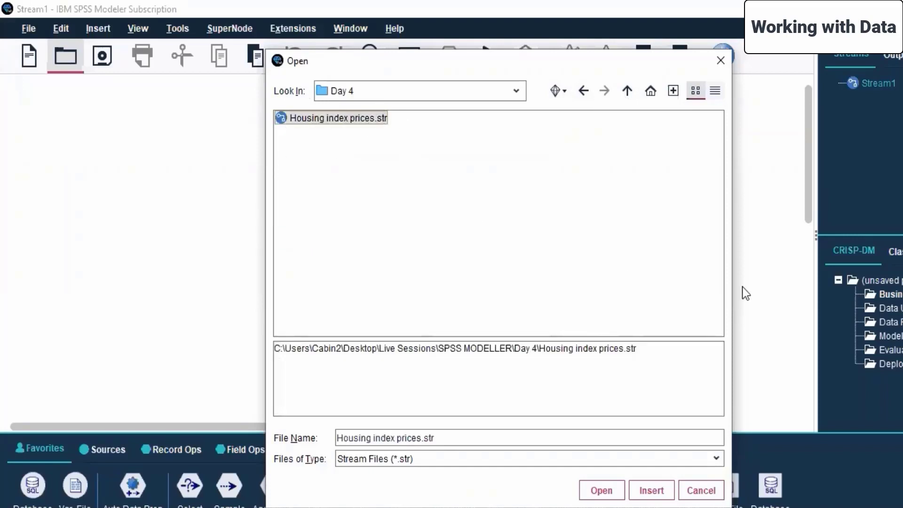
click(651, 491)
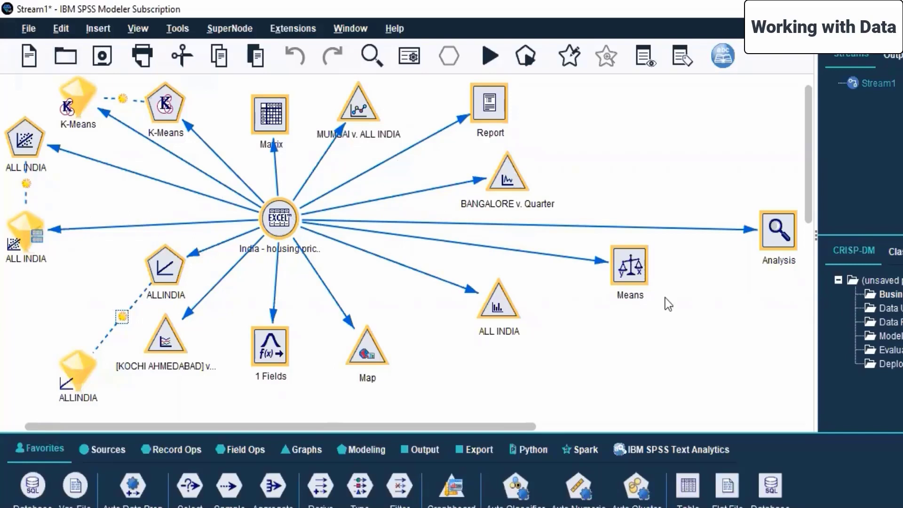
Examine the nodes around the Excel source, including Analysis, Map, BANGALORE v. Quarter and MUMBAI v. ALL INDIA
click(779, 228)
click(670, 366)
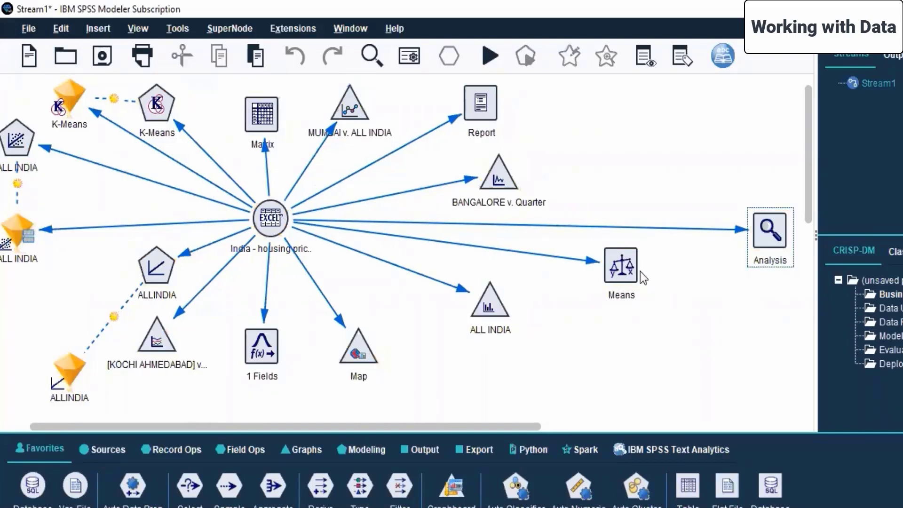
click(349, 349)
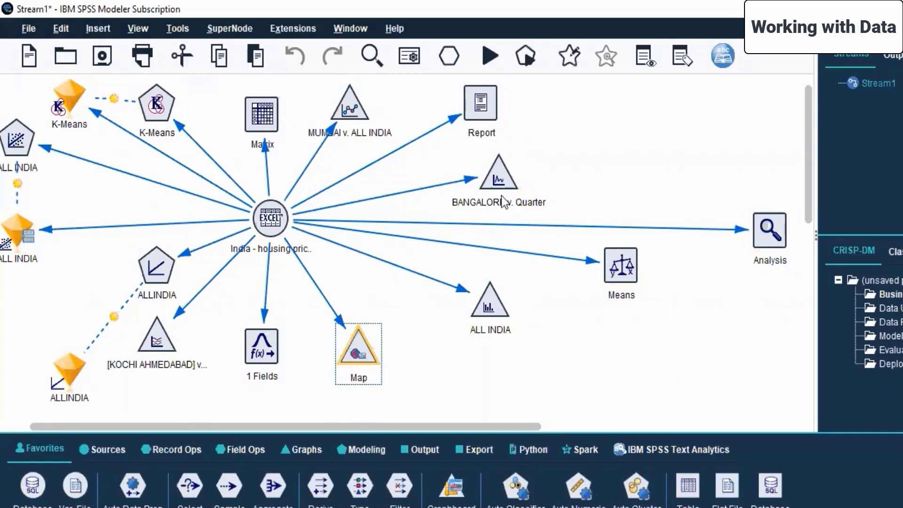
click(501, 202)
click(367, 116)
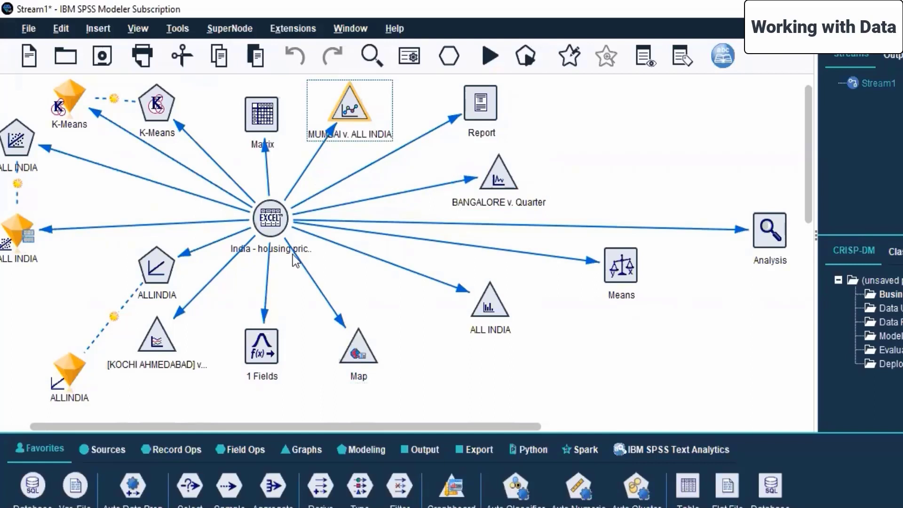
click(516, 378)
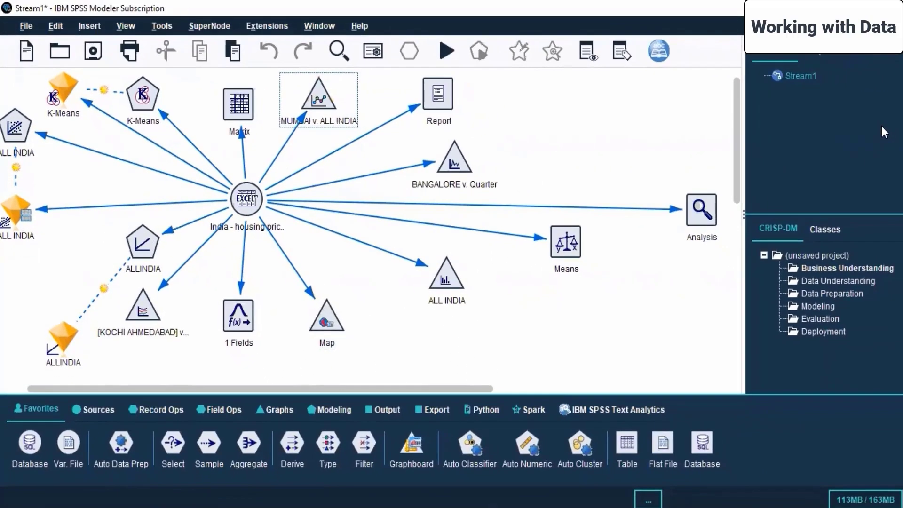
Close Stream1 without saving its changes
click(801, 72)
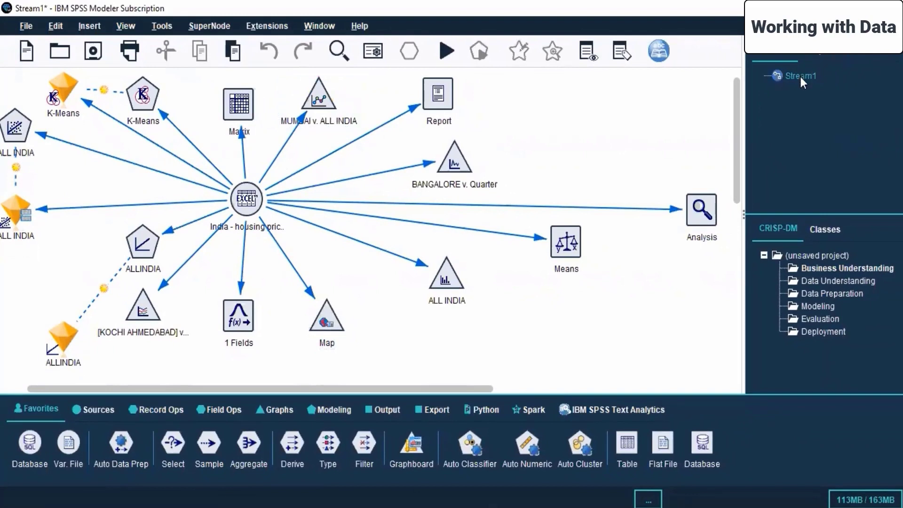
right_click(800, 74)
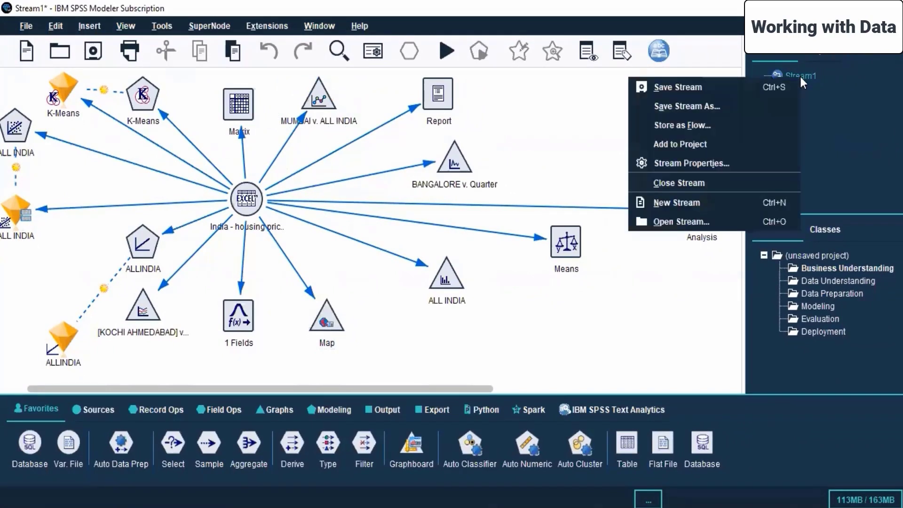
click(677, 181)
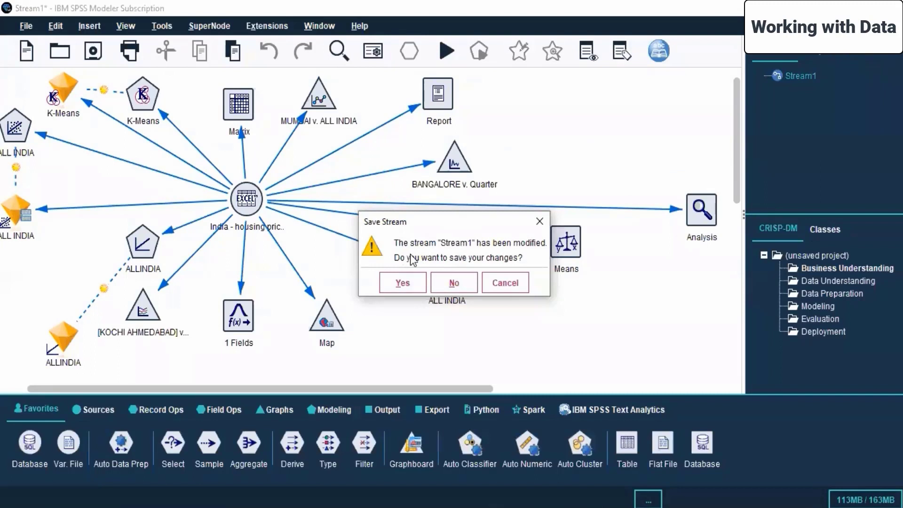
click(455, 282)
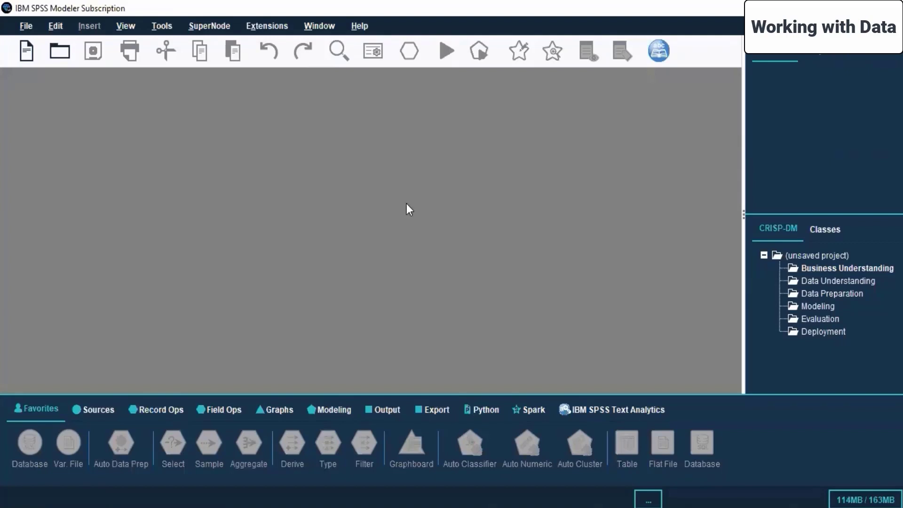
Try to insert India - housing price index.xlsx from the Desktop's Minitab Dataset folder as a stream, with all file types listed
click(58, 58)
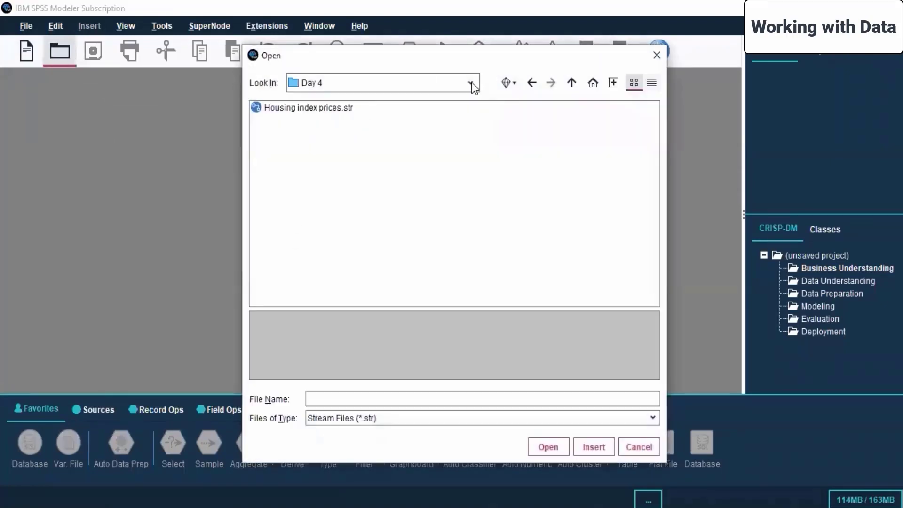
click(470, 85)
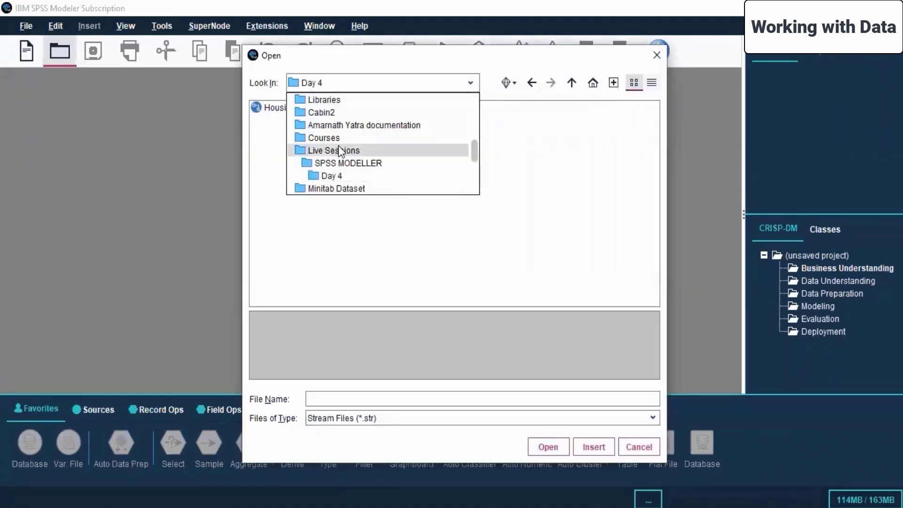
scroll(339, 149, up, 3)
scroll(347, 123, up, 3)
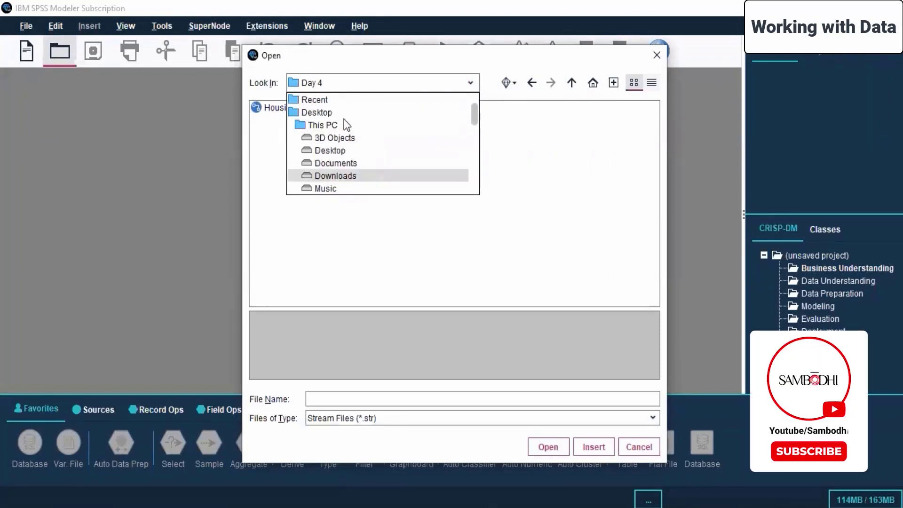
click(344, 152)
double_click(291, 146)
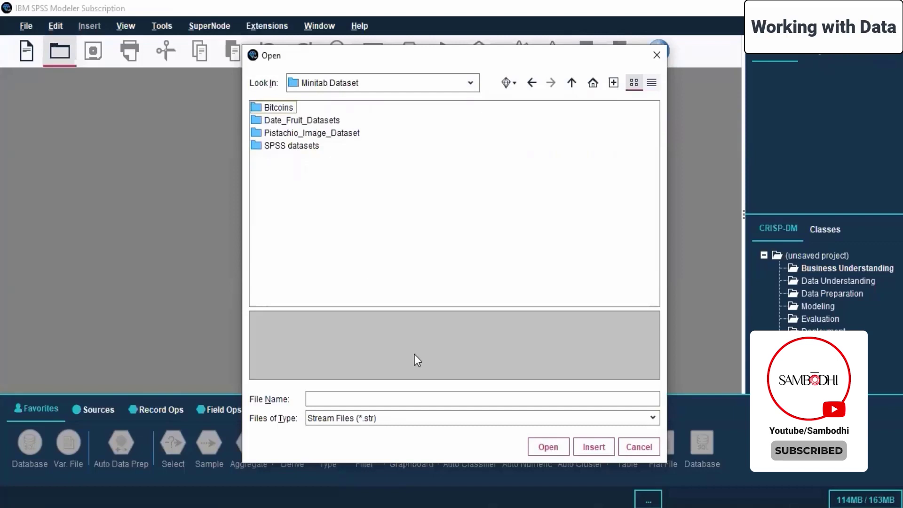
click(389, 423)
click(357, 458)
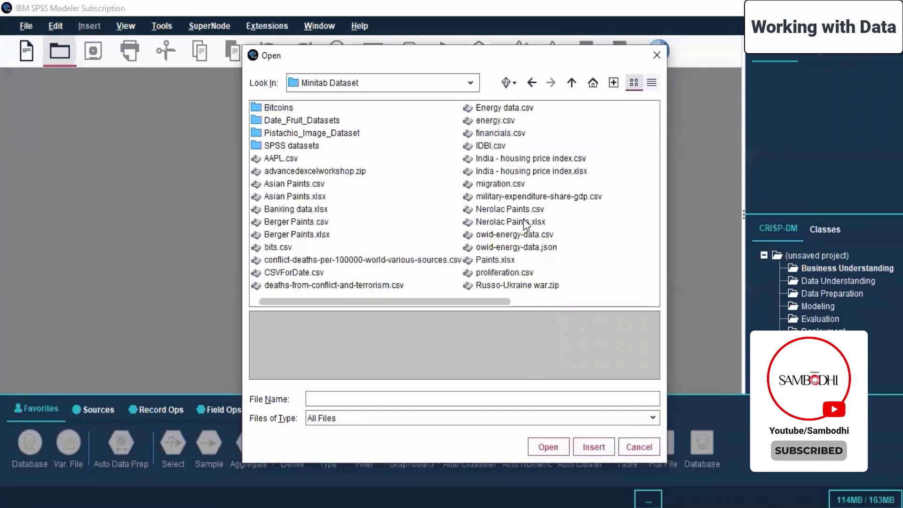
click(529, 172)
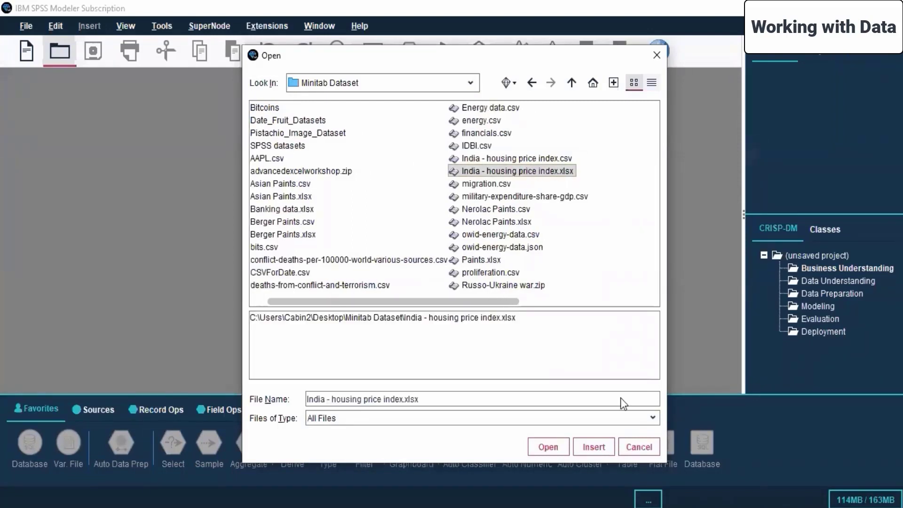
click(595, 446)
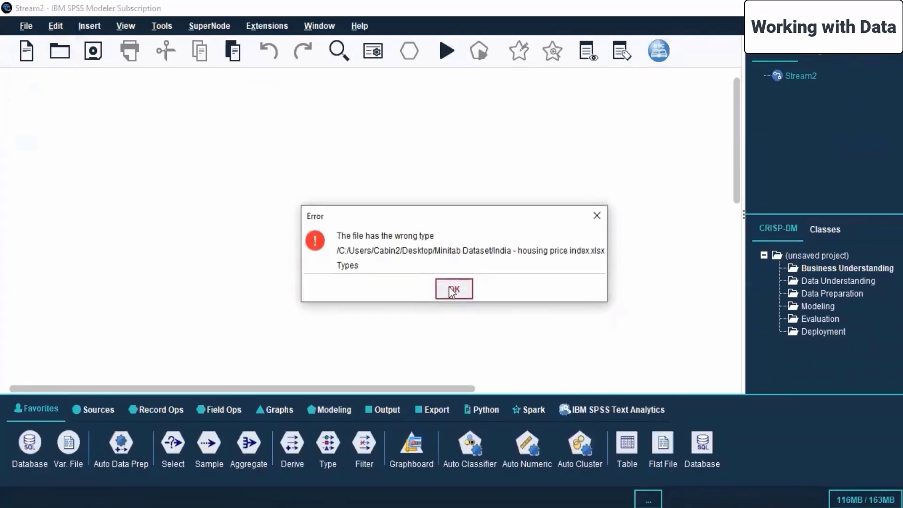
click(453, 290)
Add a Fixed File source node to Stream2 and place it in the upper middle of the canvas
click(98, 413)
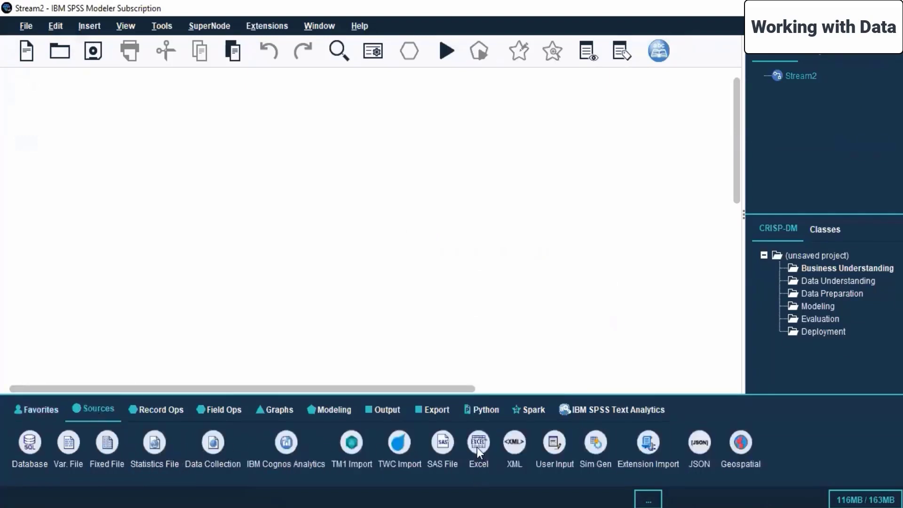
double_click(107, 443)
drag(56, 161, 244, 170)
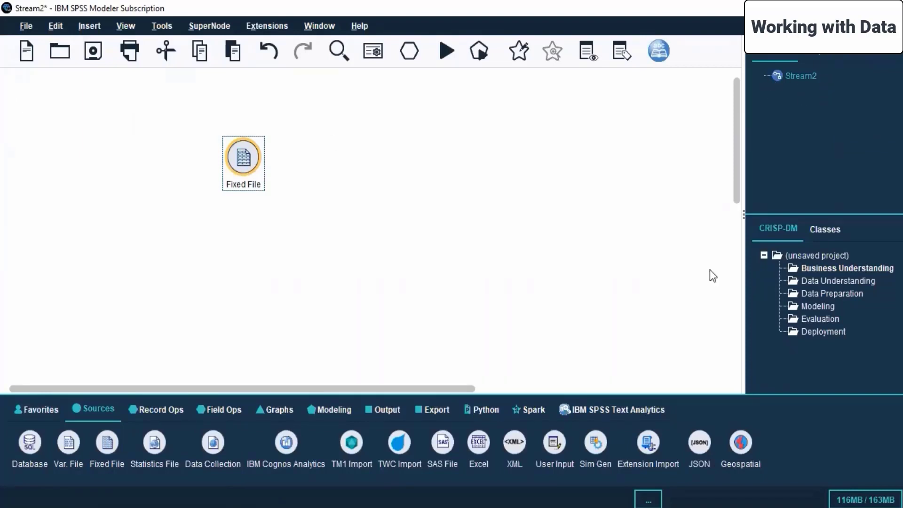
click(339, 178)
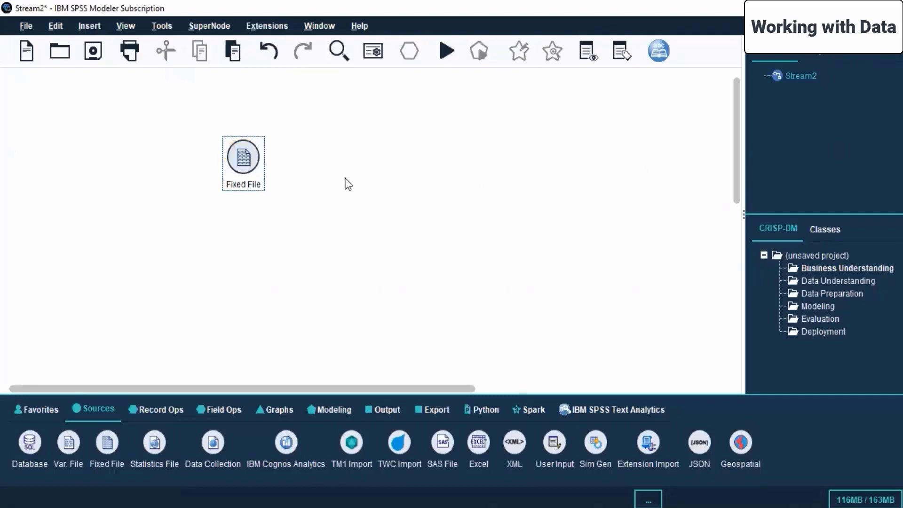
Examine the Fixed File node's data, filter, types, annotations and file settings
click(240, 151)
right_click(240, 151)
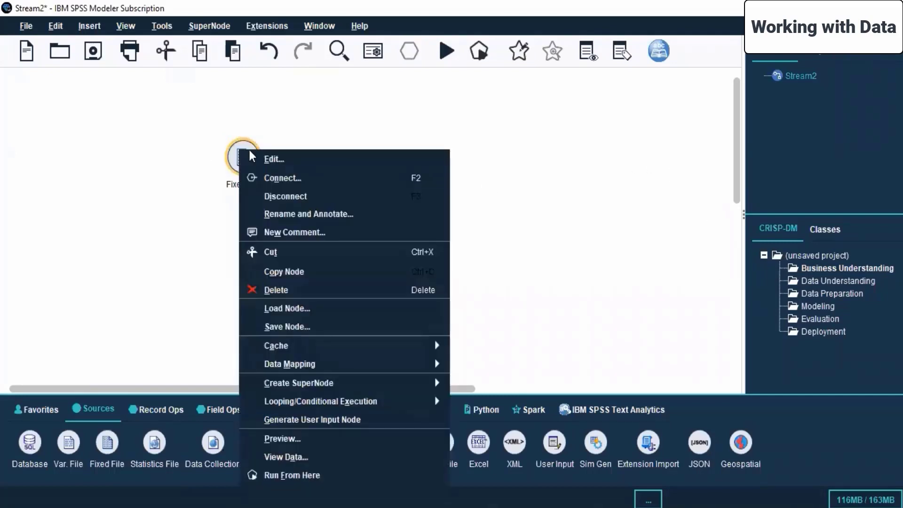
click(330, 160)
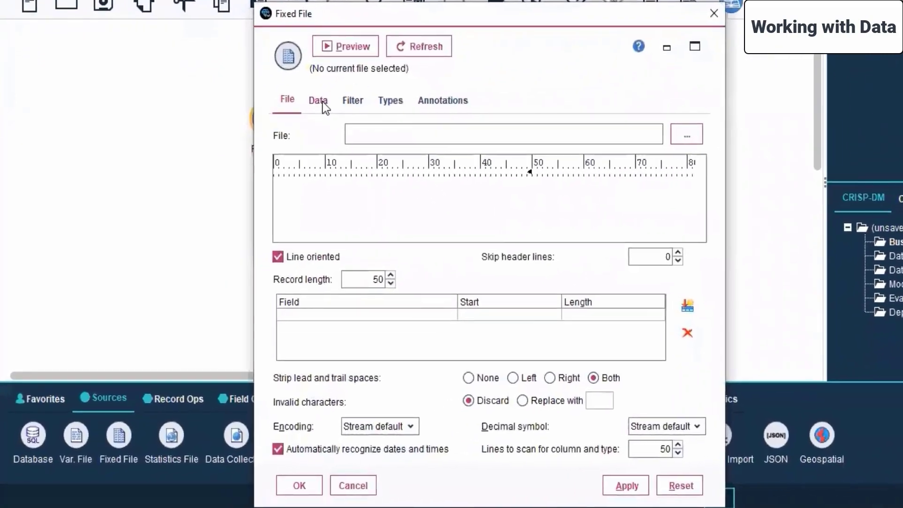
click(328, 96)
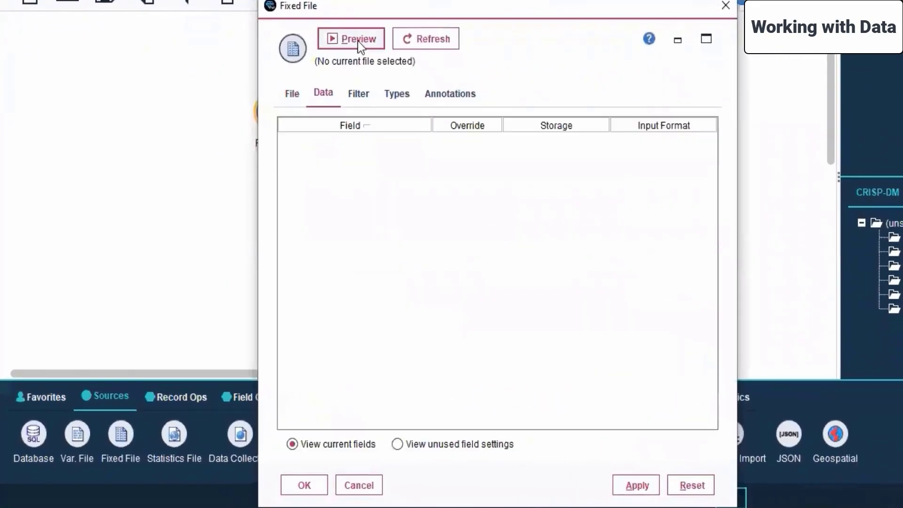
click(361, 95)
click(404, 95)
click(447, 96)
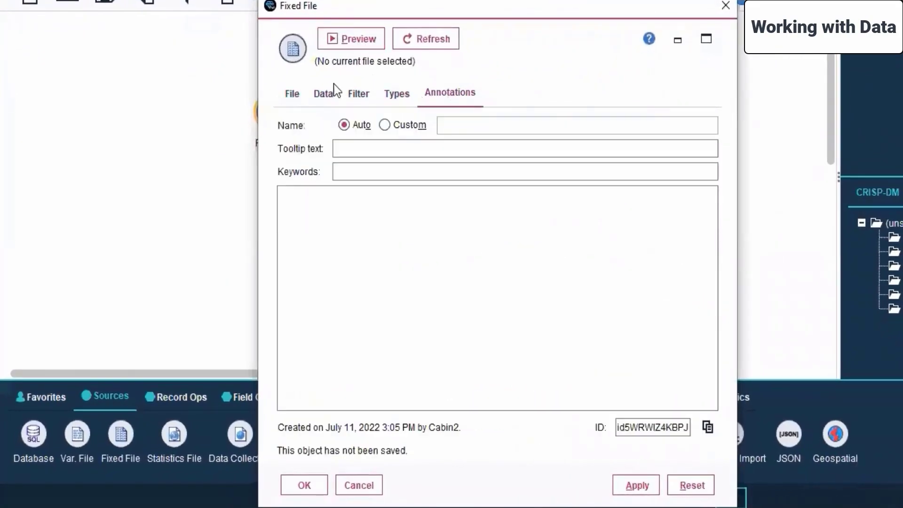
click(284, 95)
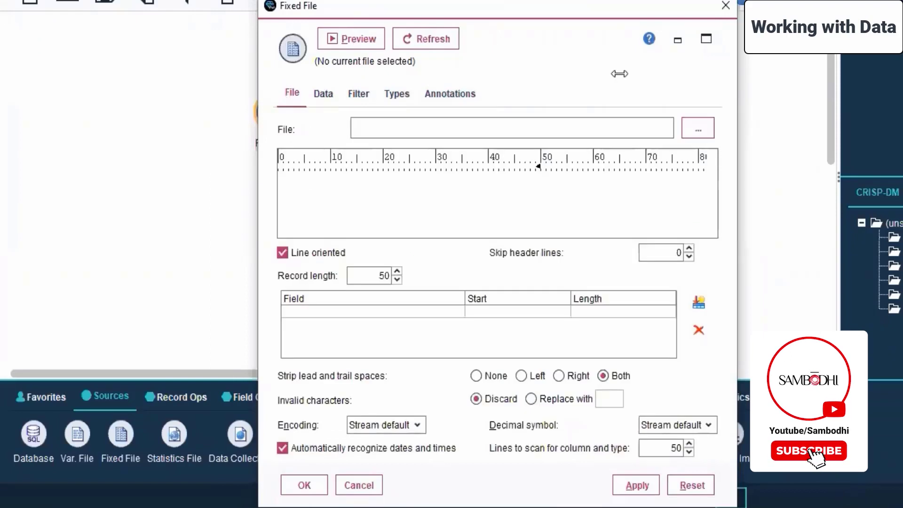
Load India - housing price index.csv from the Minitab Dataset folder into the Fixed File node, preview it and accept the settings
click(699, 128)
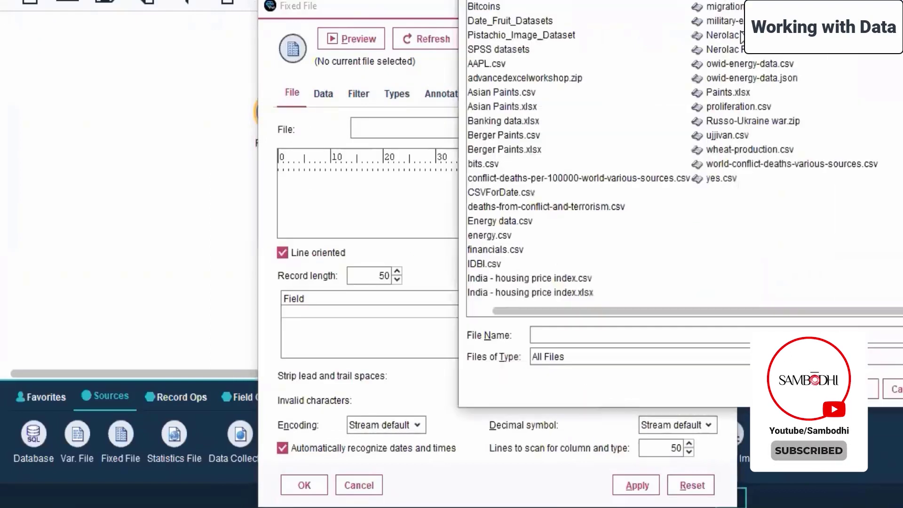
drag(661, 0, 574, 16)
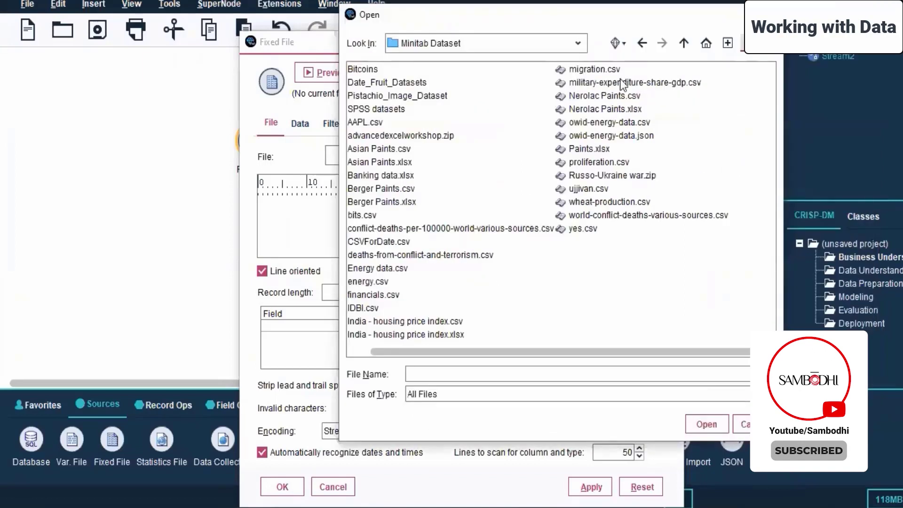
click(443, 320)
click(697, 423)
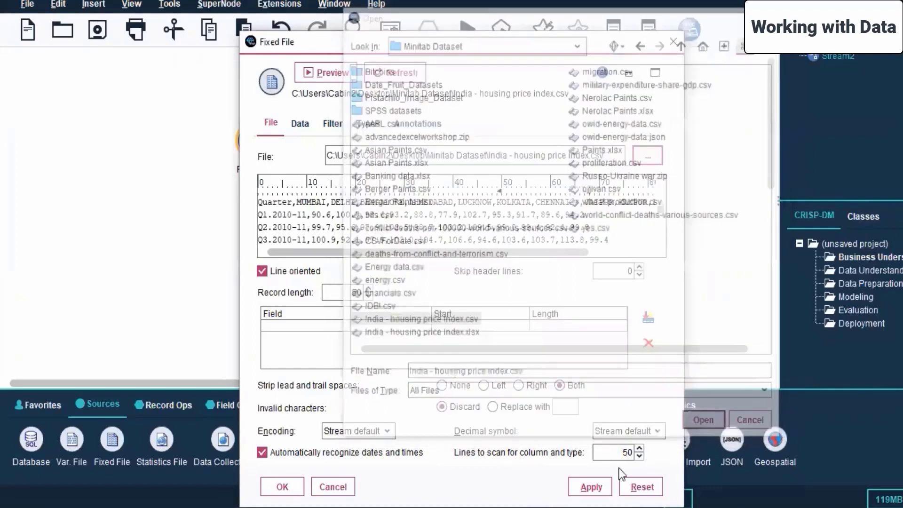
click(326, 73)
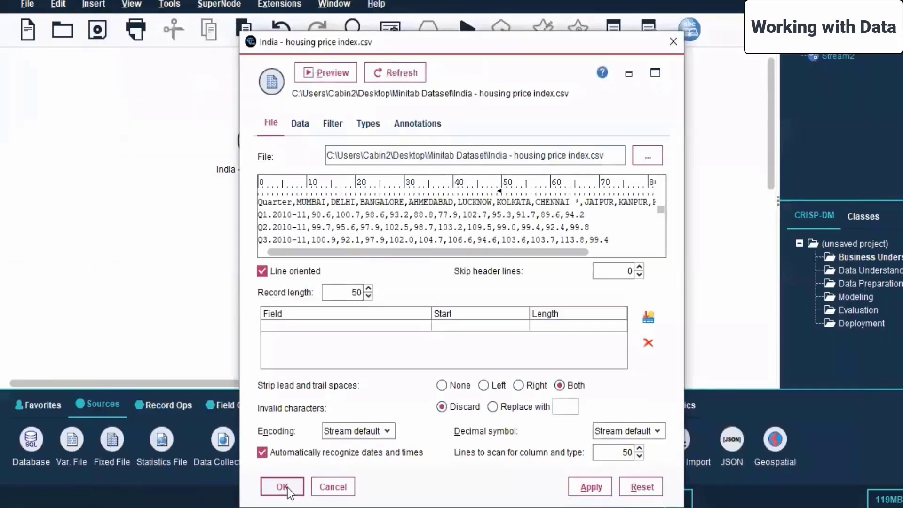
click(283, 487)
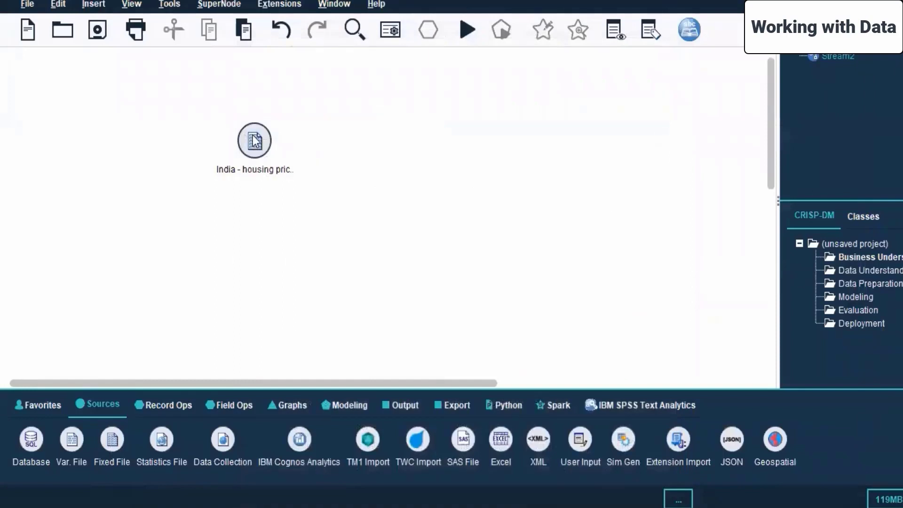
View the data of the India - housing price index.csv source node
click(254, 146)
right_click(253, 138)
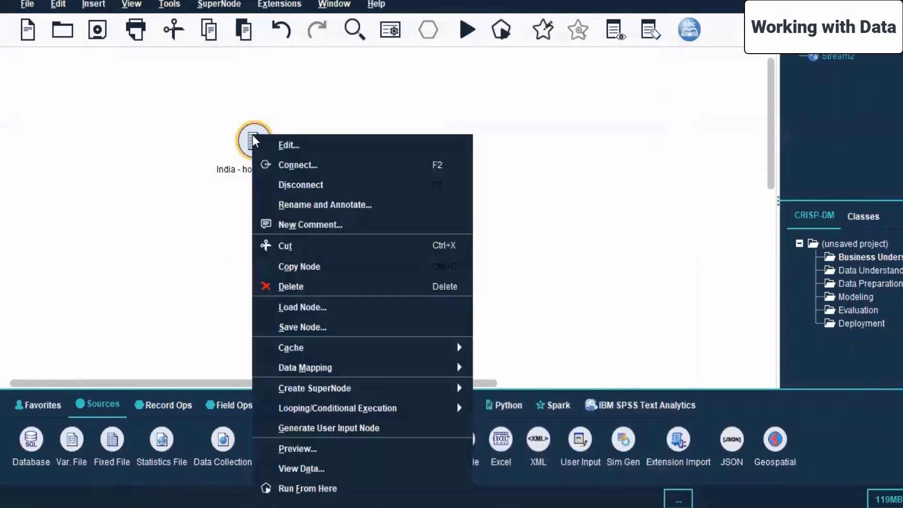
click(303, 468)
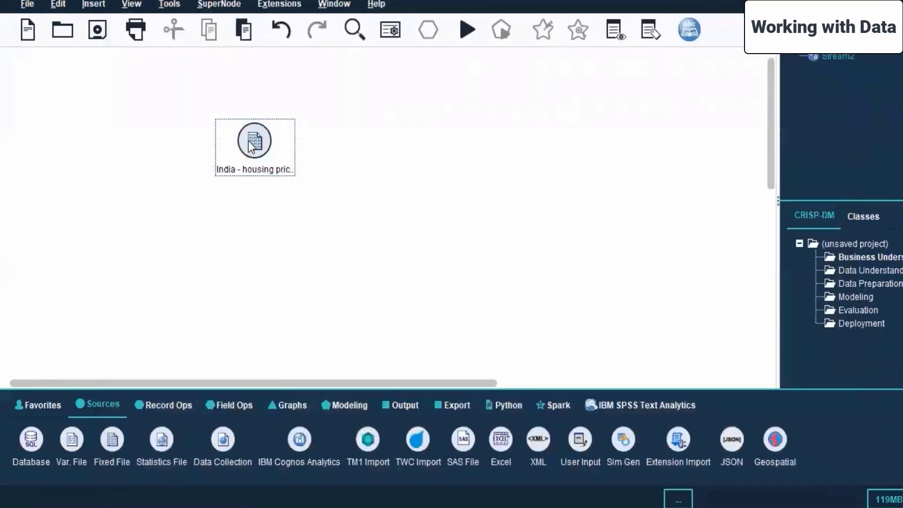
Reopen the housing price CSV node's settings, look through them and try to read its field values
right_click(249, 142)
click(278, 149)
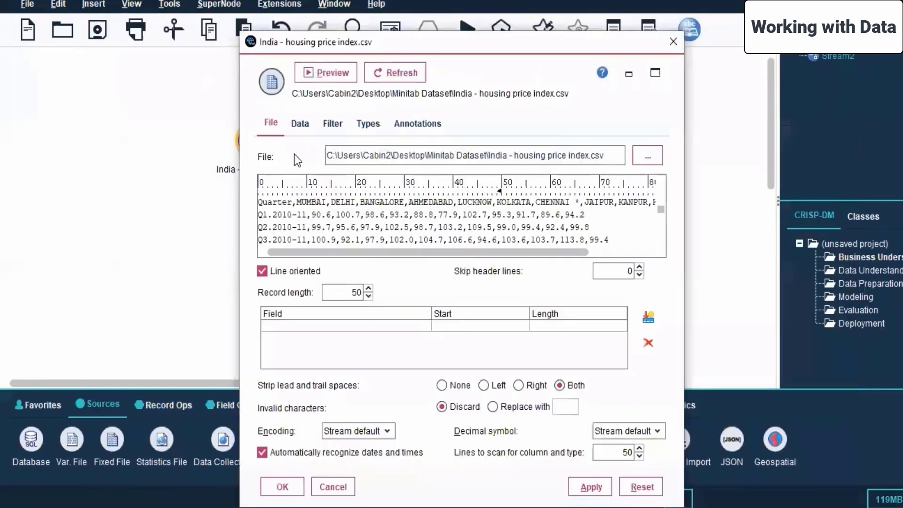
click(301, 124)
click(333, 124)
click(369, 123)
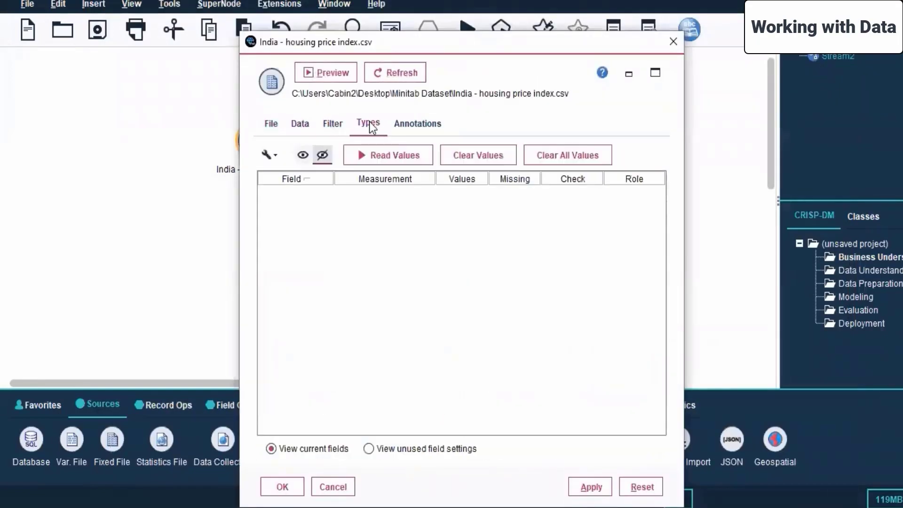
click(384, 155)
click(426, 301)
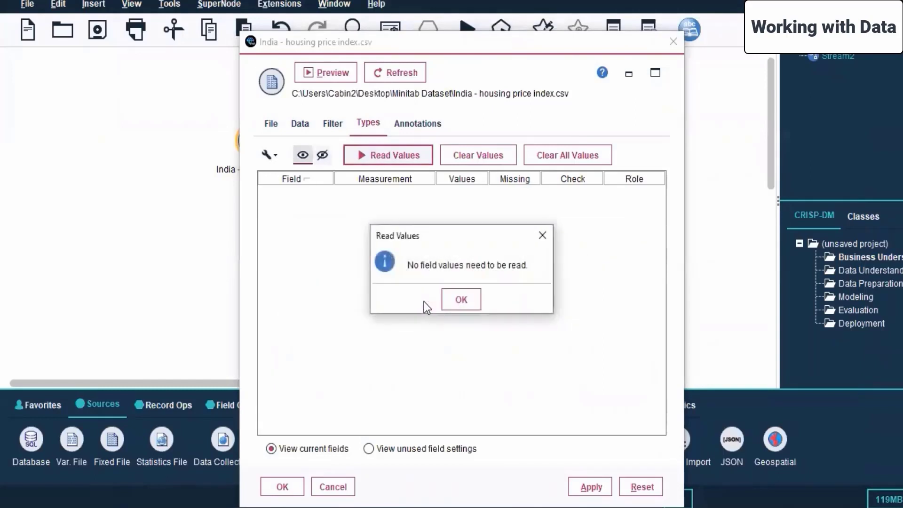
click(455, 301)
Check the CSV node's filter and file settings, and retry reading the field values
click(333, 124)
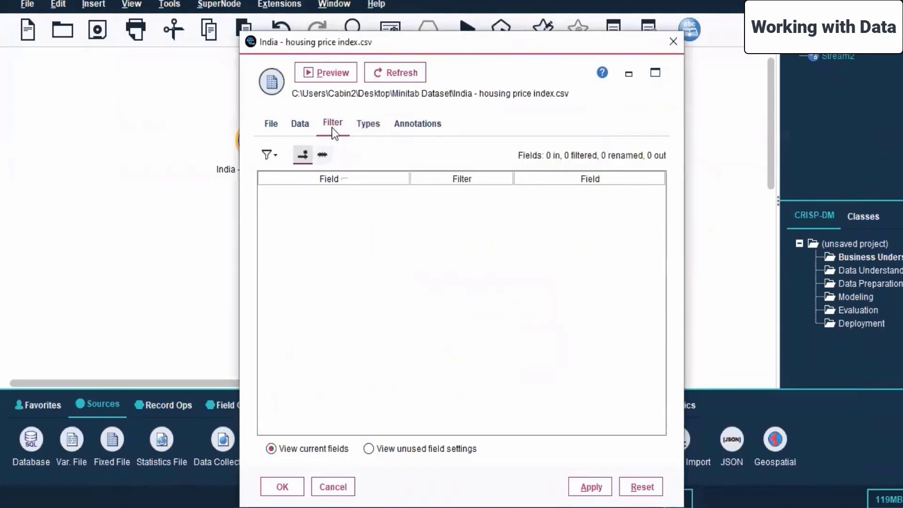
click(278, 124)
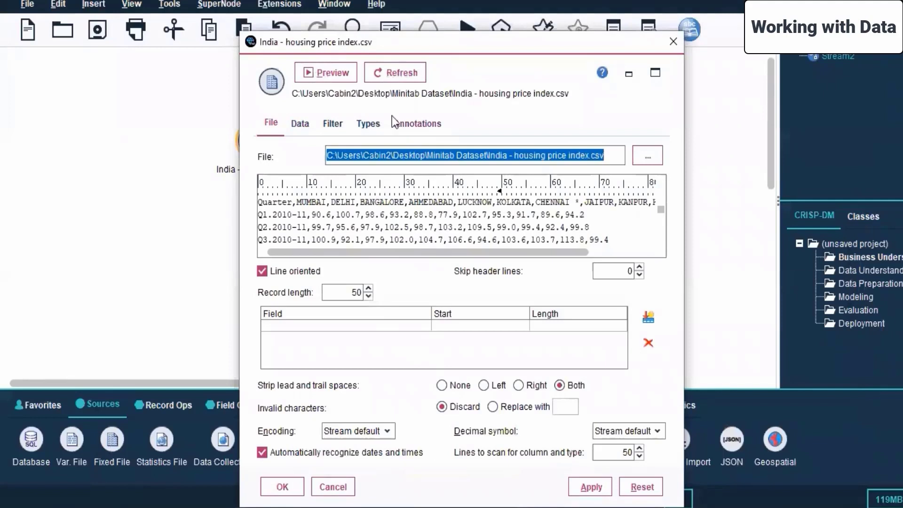
click(368, 124)
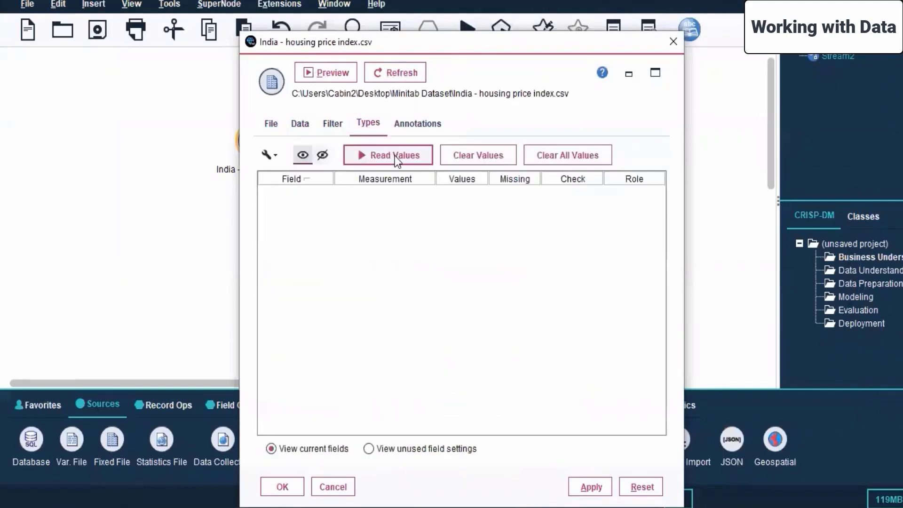
click(413, 155)
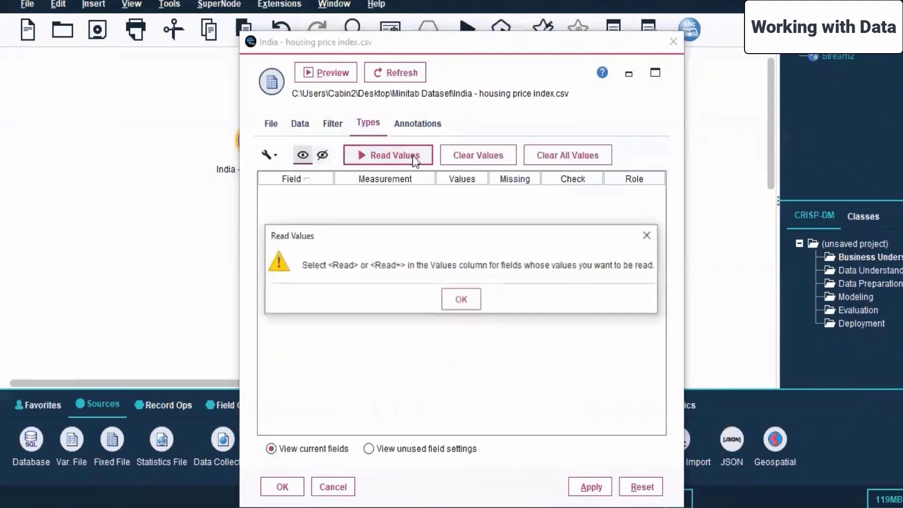
click(463, 297)
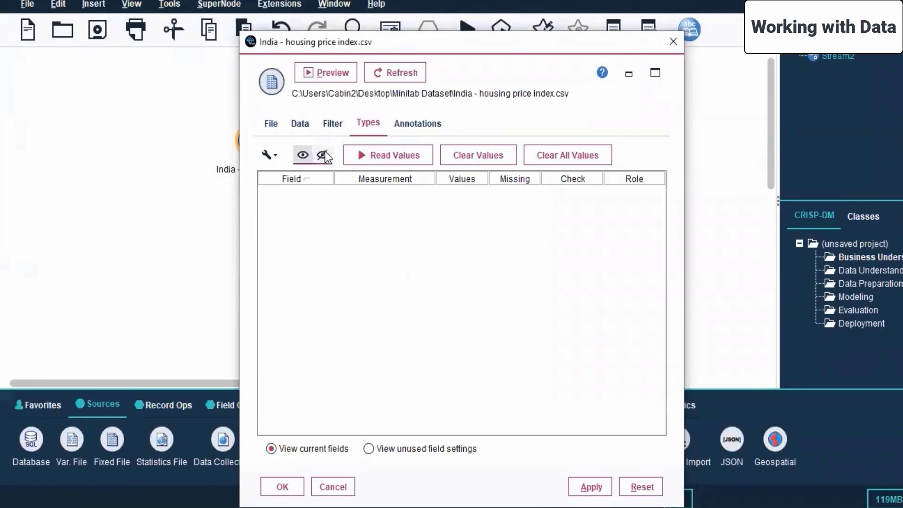
Check the CSV node's unused data field settings, and preview its records before closing the node
click(331, 123)
click(297, 123)
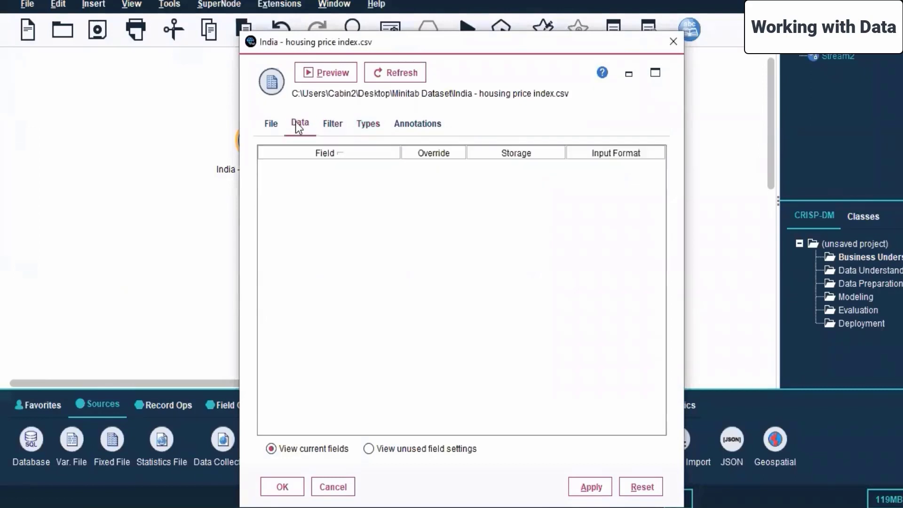
click(390, 448)
click(273, 134)
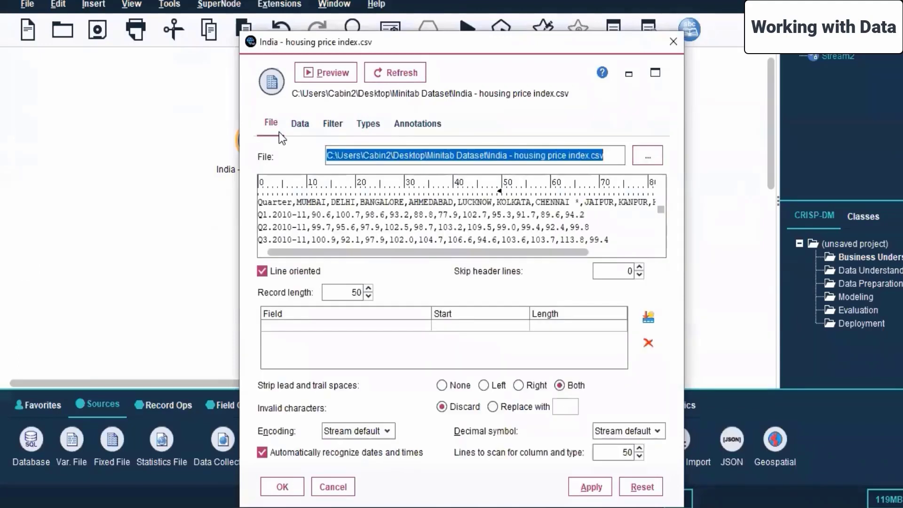
drag(388, 256, 351, 270)
click(348, 74)
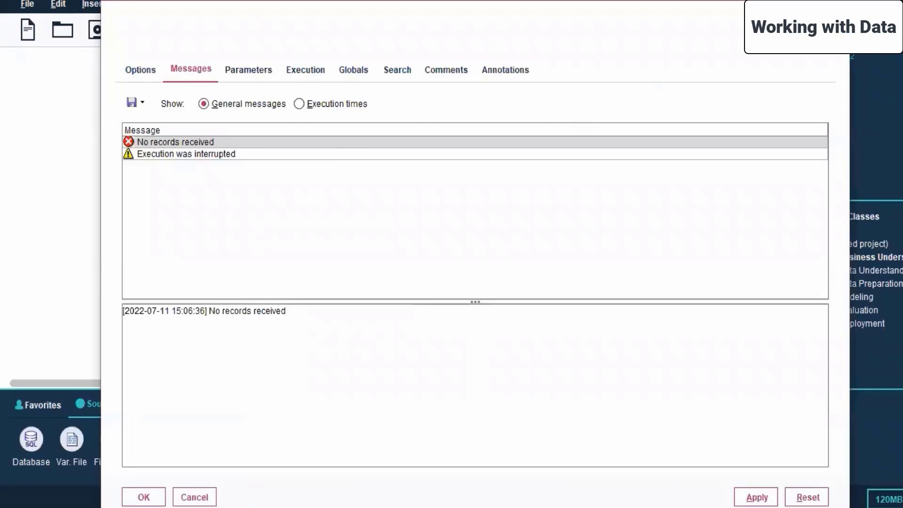
click(838, 11)
click(672, 42)
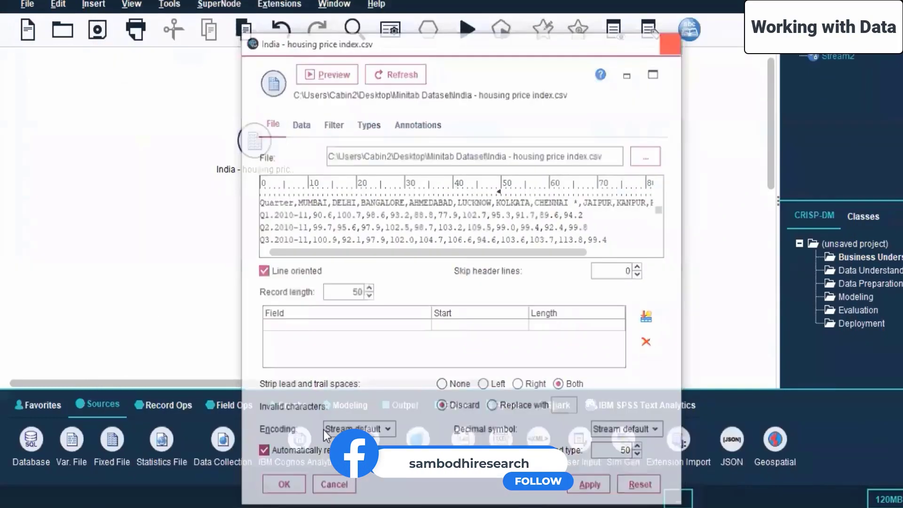
Replace the Fixed File node with an Excel source node
right_click(254, 137)
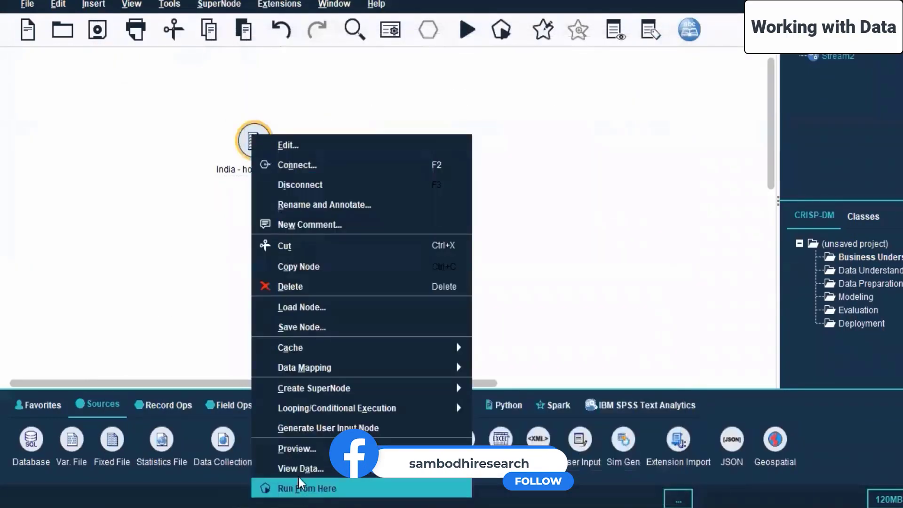
click(286, 285)
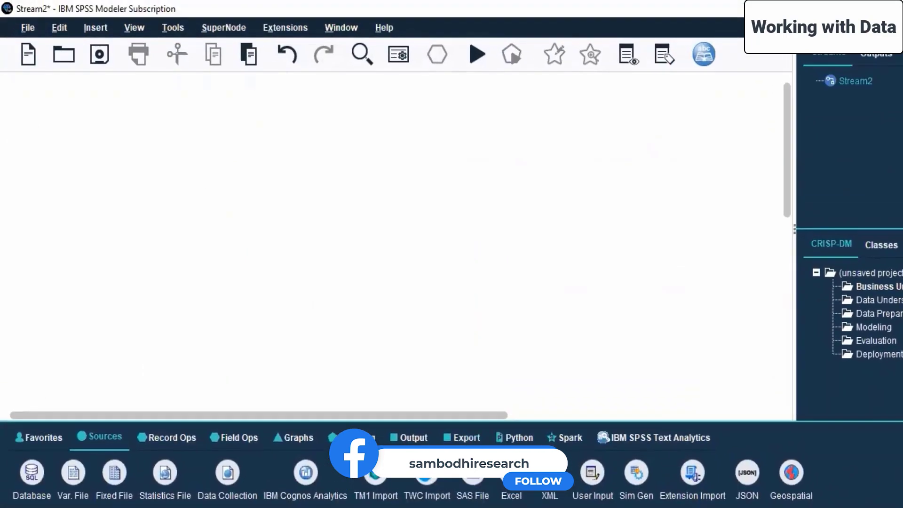
double_click(507, 486)
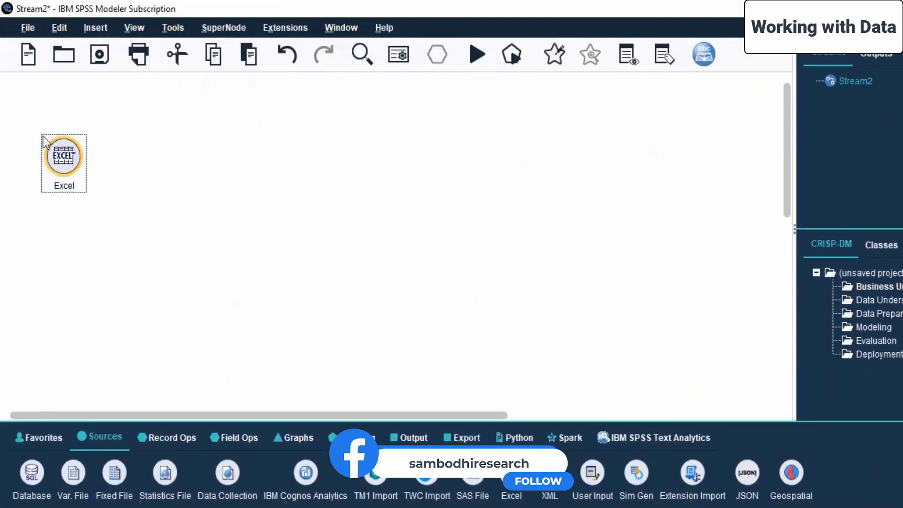
Set the Excel node's file type to Excel 97-2003 (*.xls) and import India - housing price index.xlsx from the Minitab Dataset folder
right_click(64, 161)
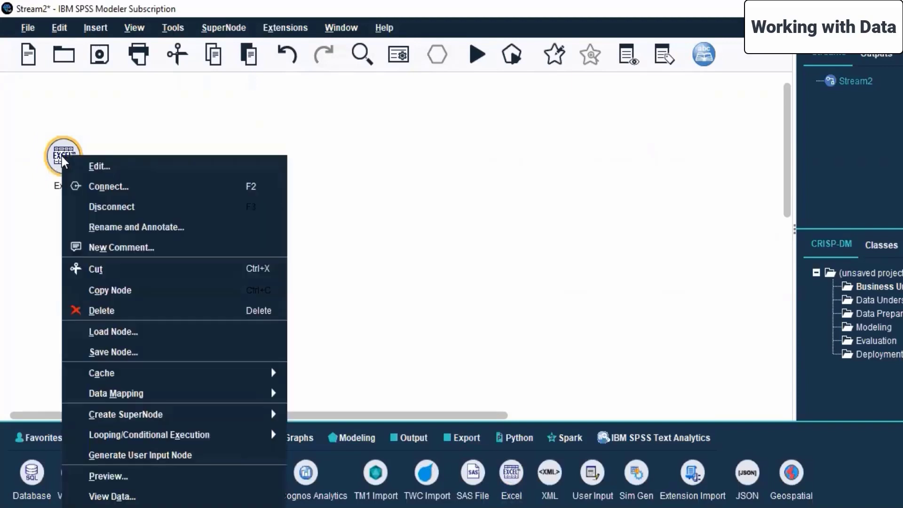
click(87, 160)
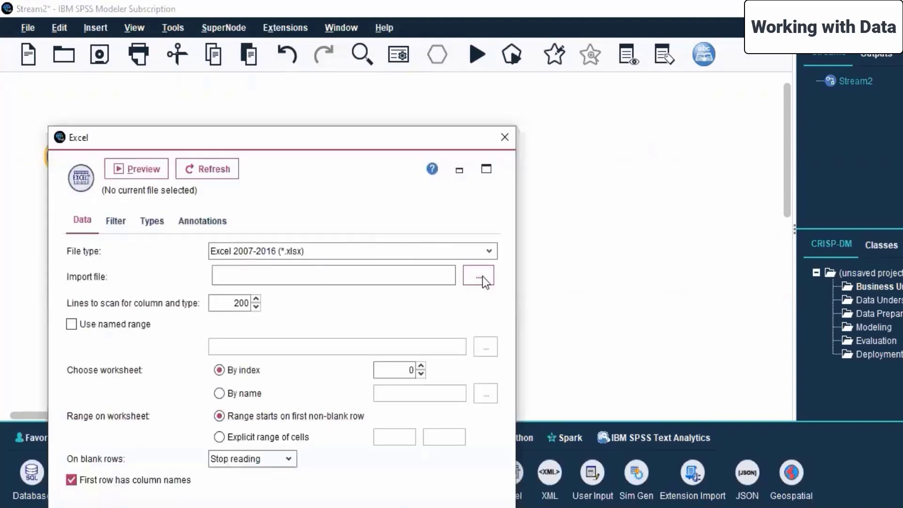
click(484, 250)
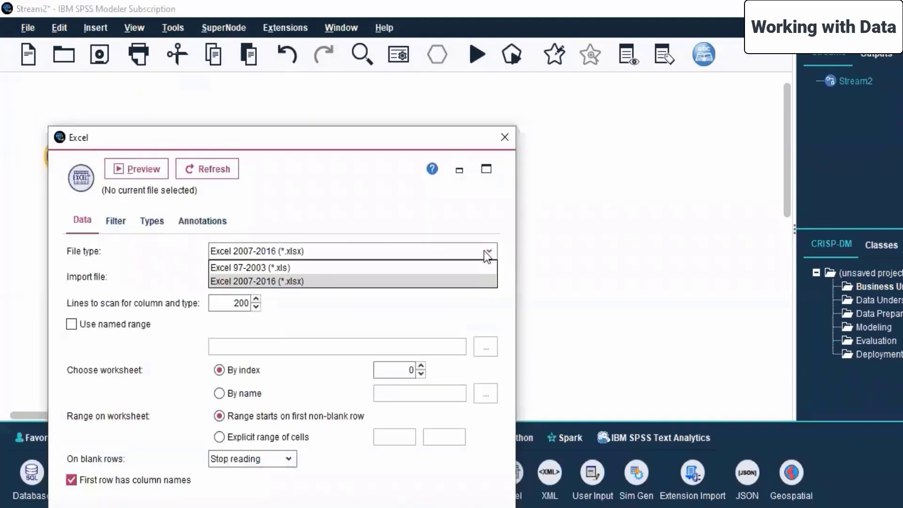
click(366, 267)
click(486, 276)
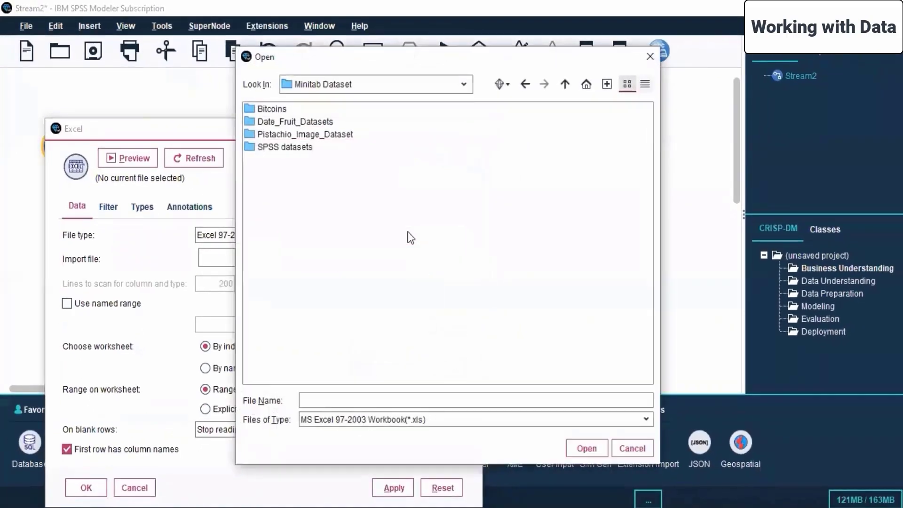
click(403, 419)
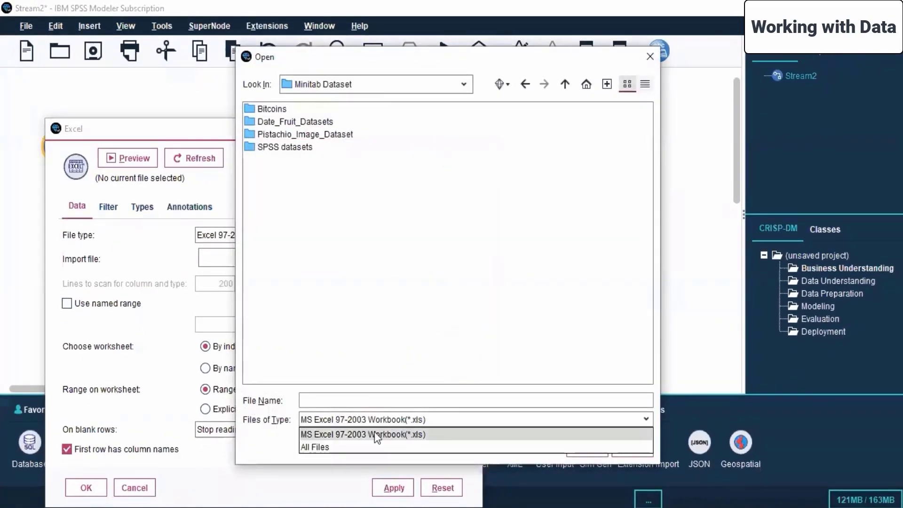
click(373, 446)
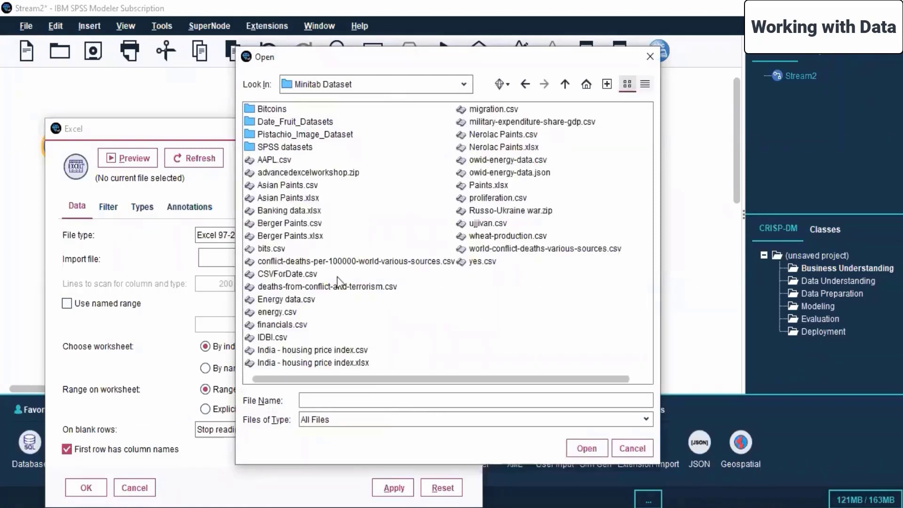
click(352, 363)
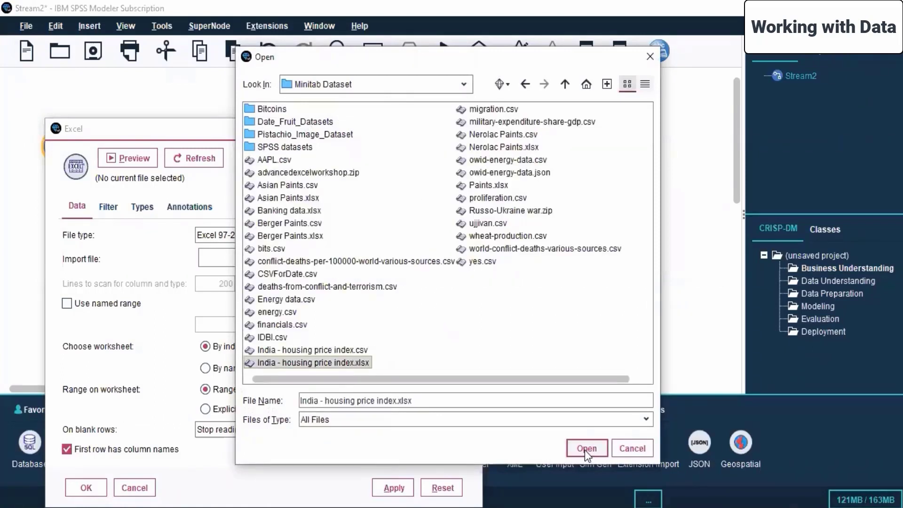
click(585, 450)
click(394, 488)
click(89, 488)
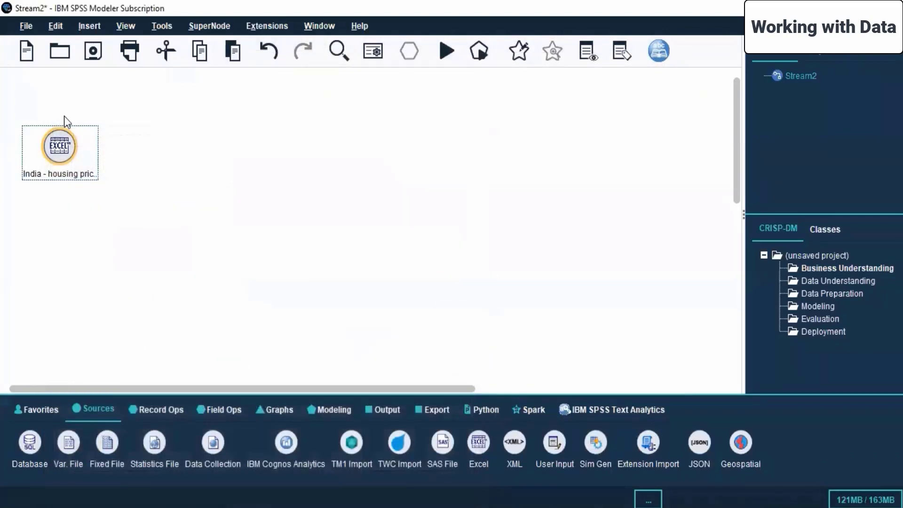
Reopen the housing price Excel node's settings and try to preview its records
right_click(69, 146)
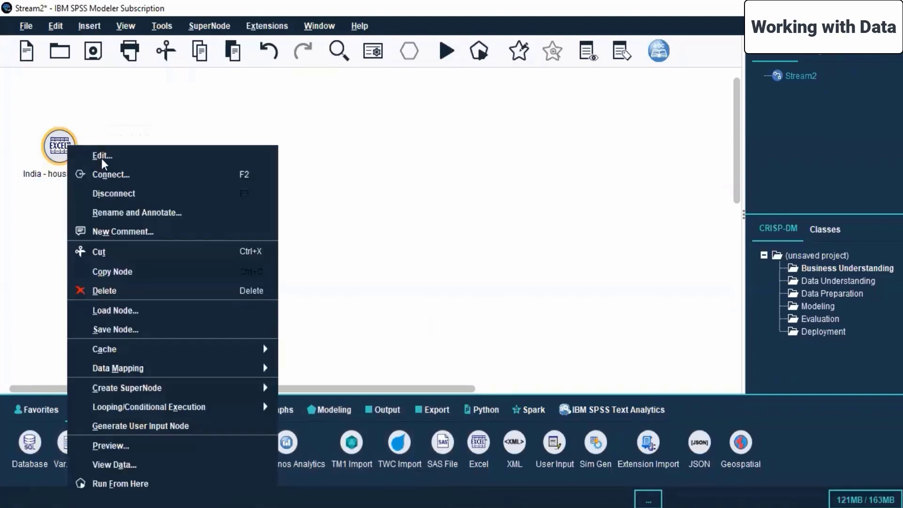
click(101, 156)
click(142, 157)
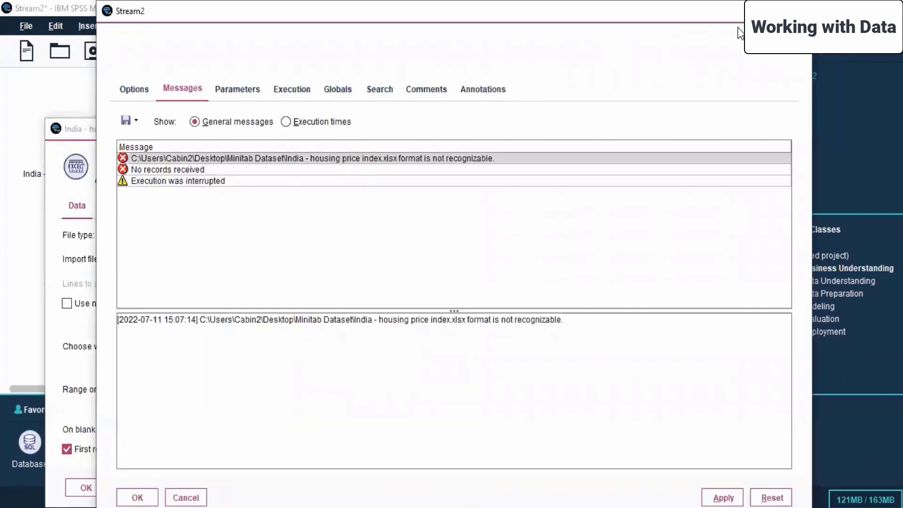
click(802, 10)
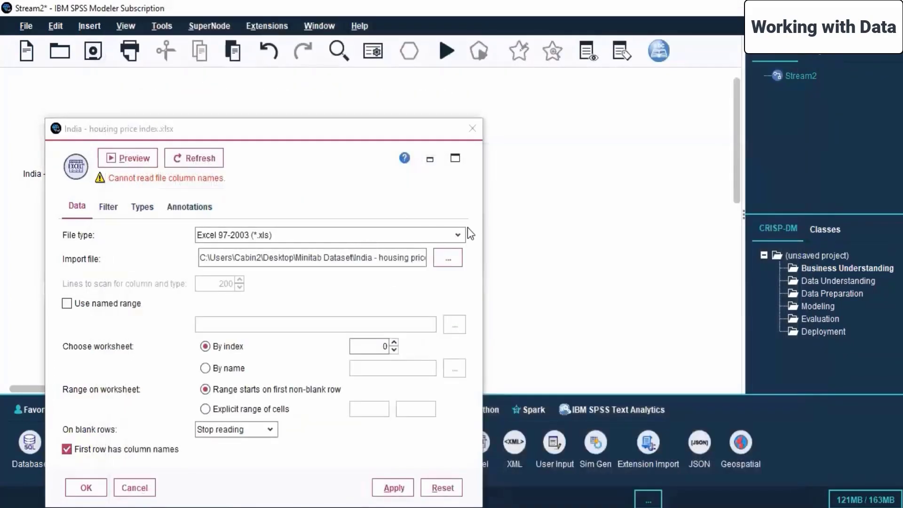
Change the housing price node's file type to Excel 2007-2016 (*.xlsx) and accept the settings
click(457, 235)
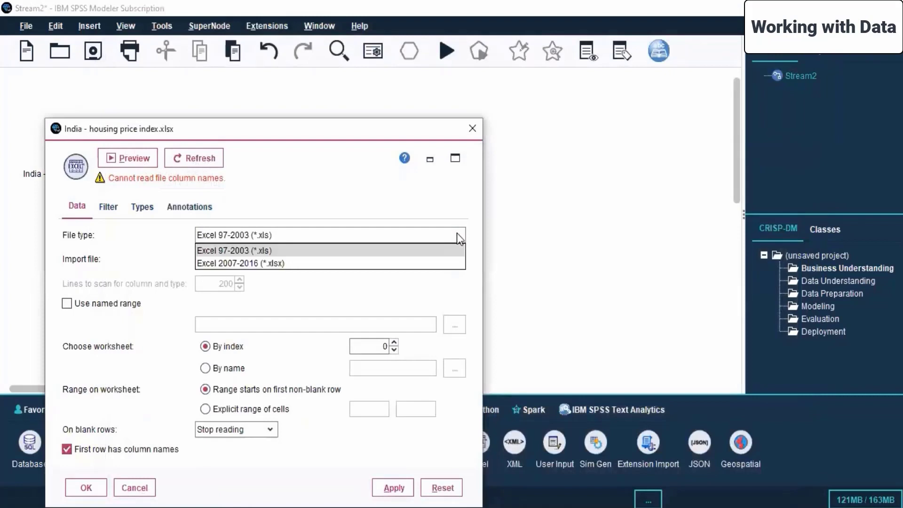
click(214, 264)
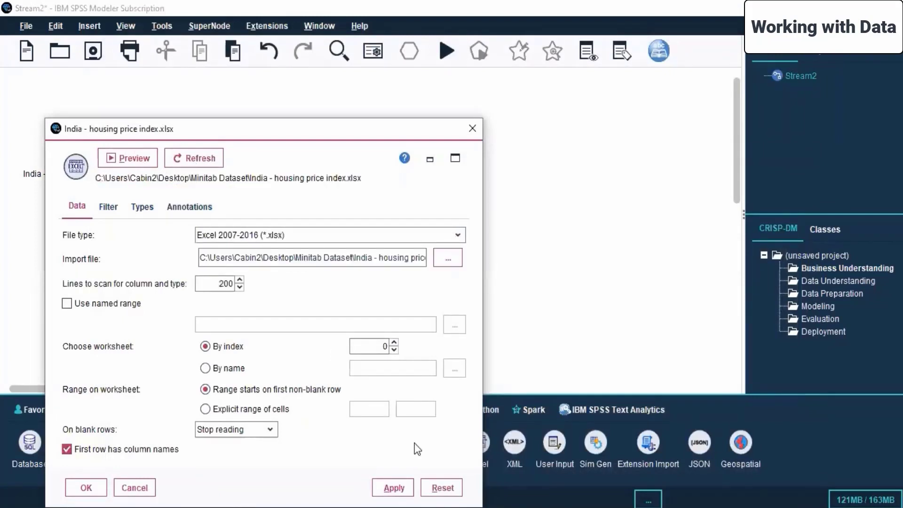
click(88, 485)
View the housing price node's data in a maximized window as a spreadsheet
right_click(57, 135)
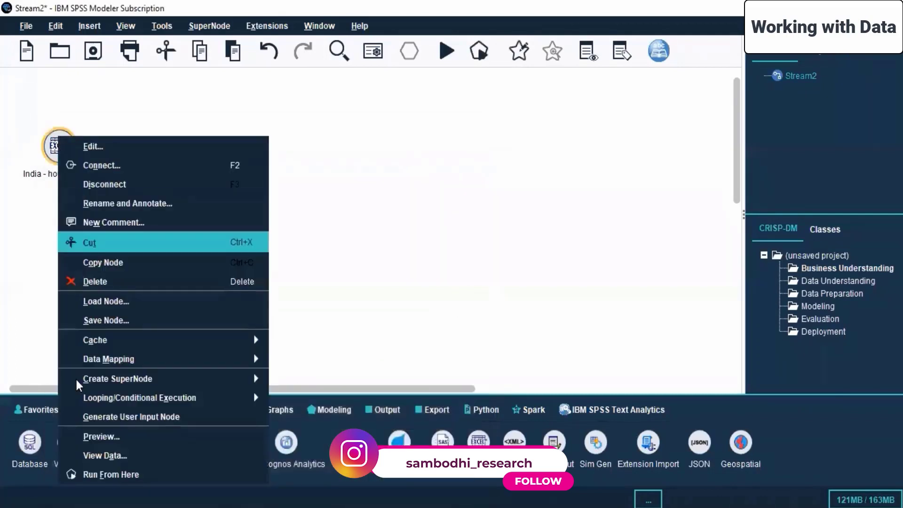
click(112, 456)
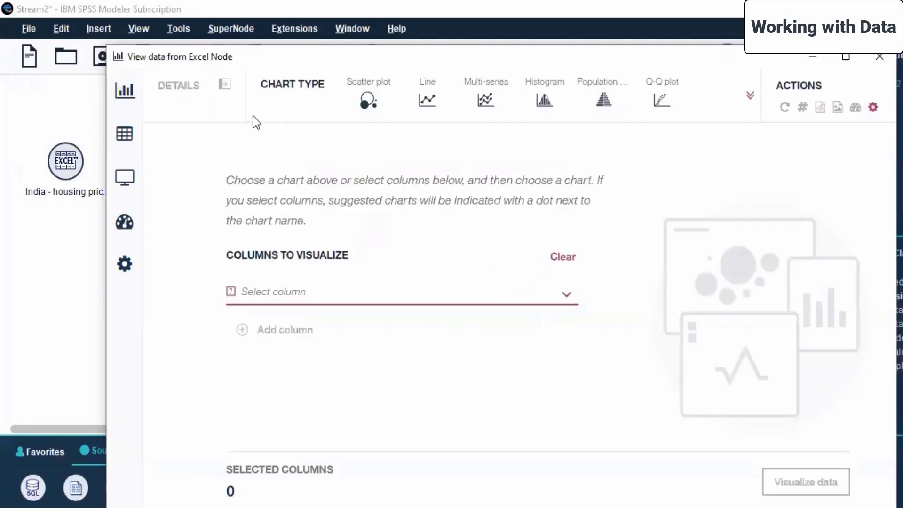
double_click(277, 55)
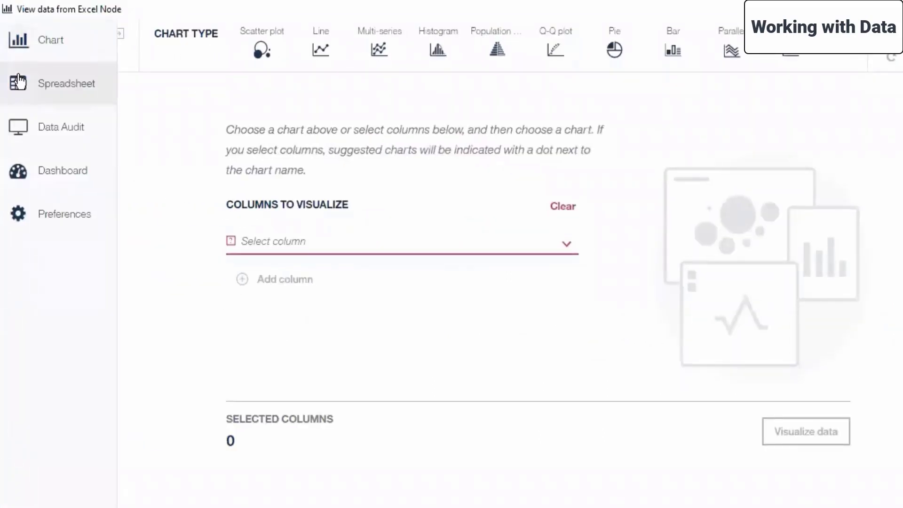
click(19, 81)
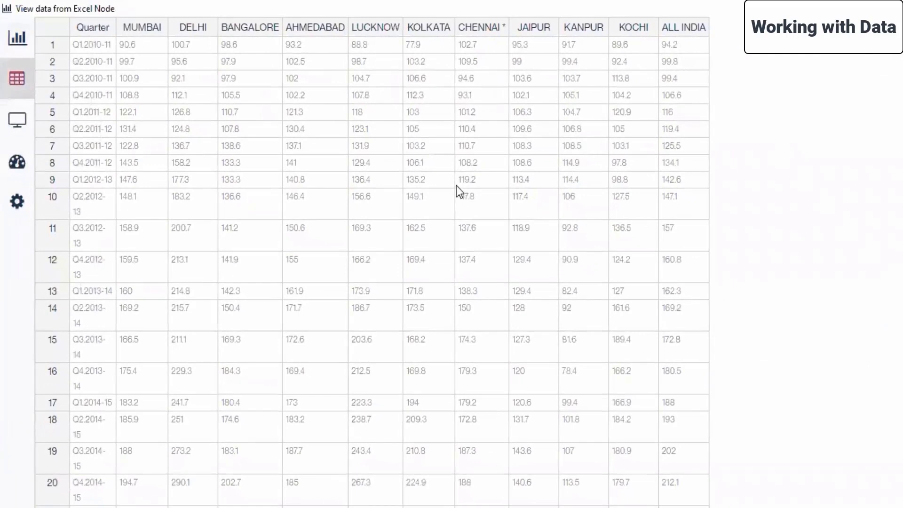
Look through the Quarter column and the city index values from first to last record, and close the data view
click(89, 48)
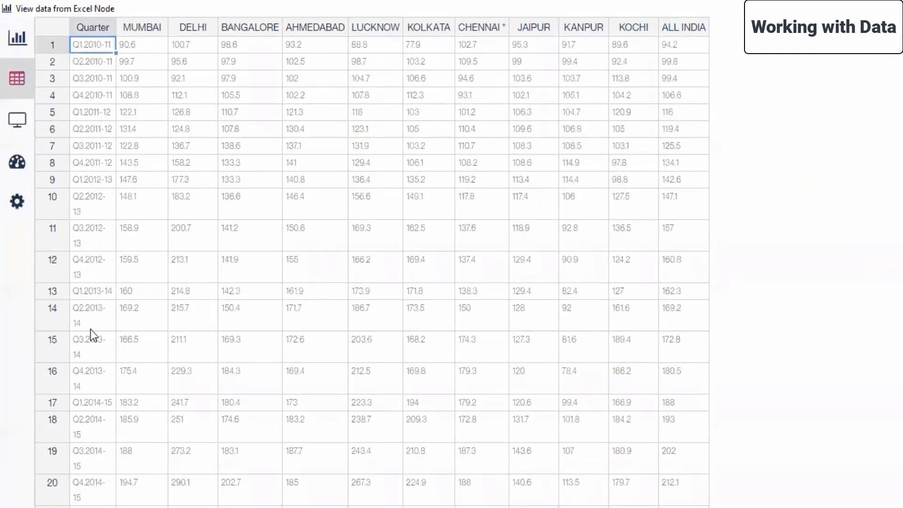
shift+click(75, 435)
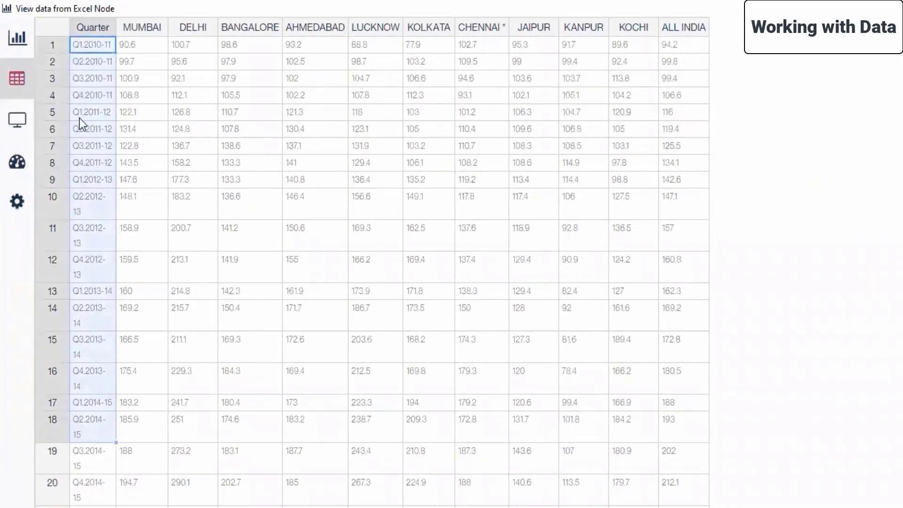
scroll(86, 359, down, 10)
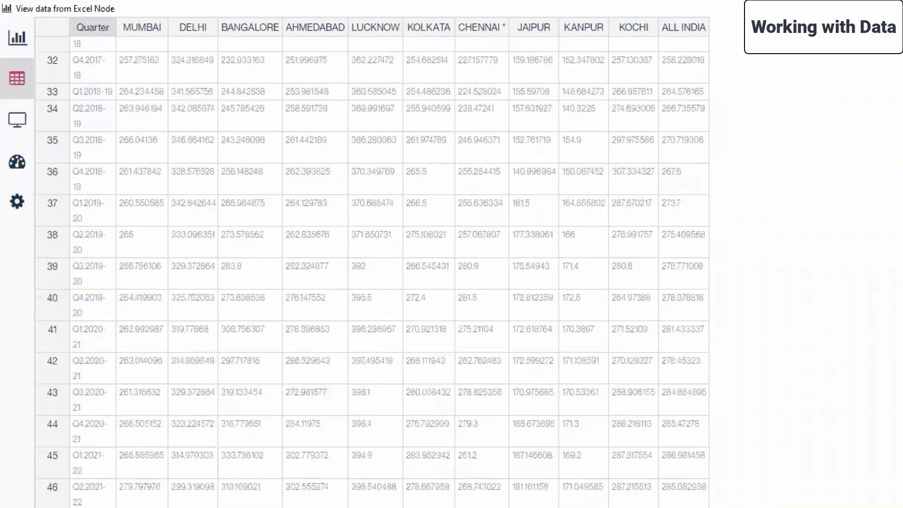
drag(94, 487, 82, 7)
scroll(91, 345, up, 10)
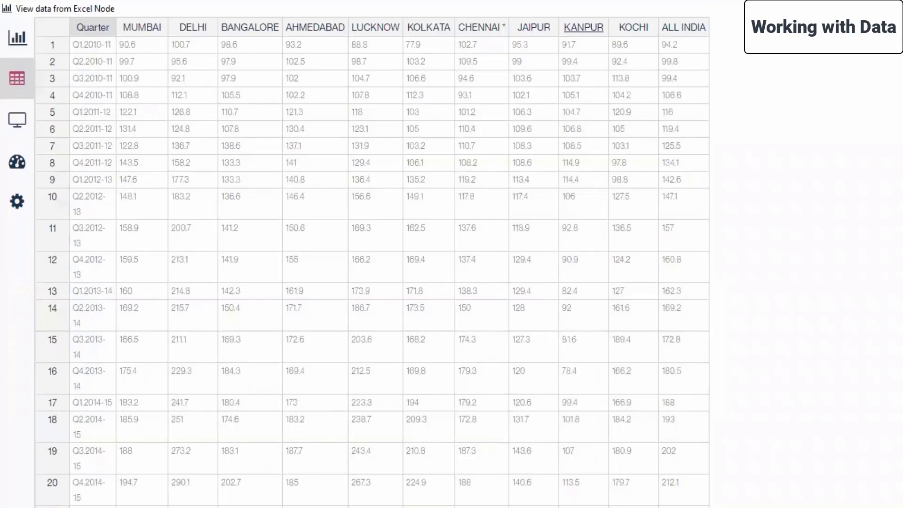
click(890, 8)
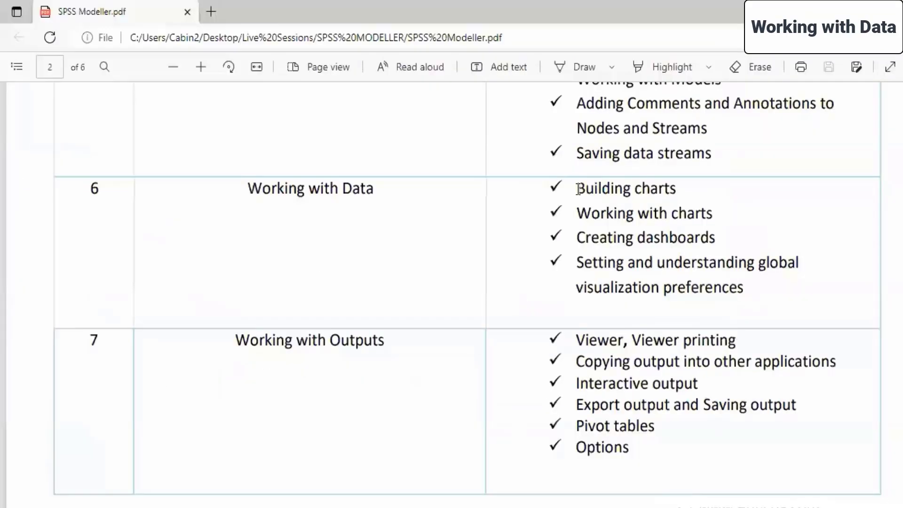
mouse_move(579, 189)
mouse_down()
mouse_move(693, 193)
mouse_move(720, 214)
mouse_move(595, 206)
mouse_move(574, 185)
mouse_up()
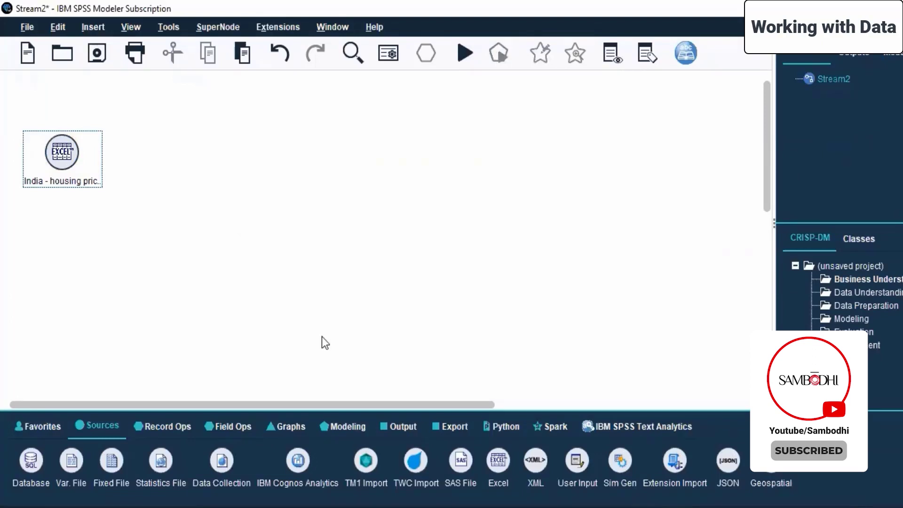
Add a Graphboard node fed by the housing price Excel node, and space the two nodes apart on the canvas
click(290, 425)
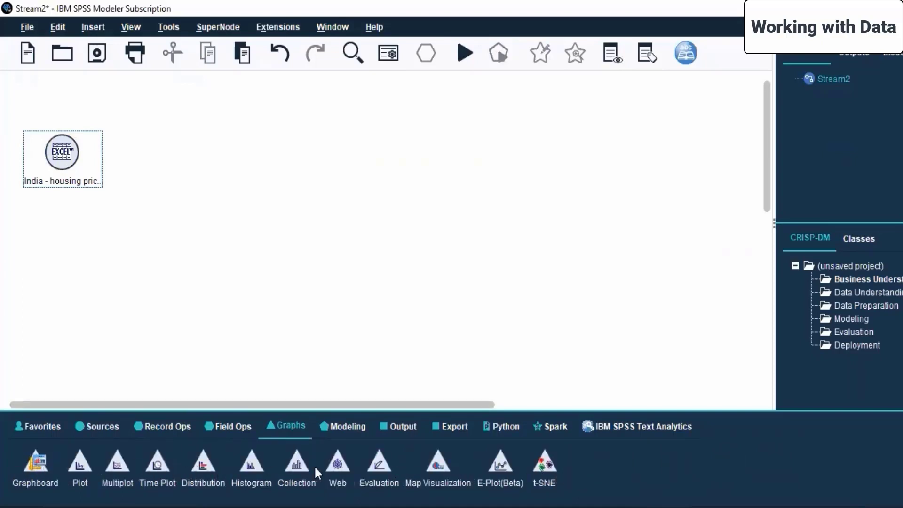
double_click(35, 466)
drag(126, 162, 602, 160)
drag(55, 164, 348, 166)
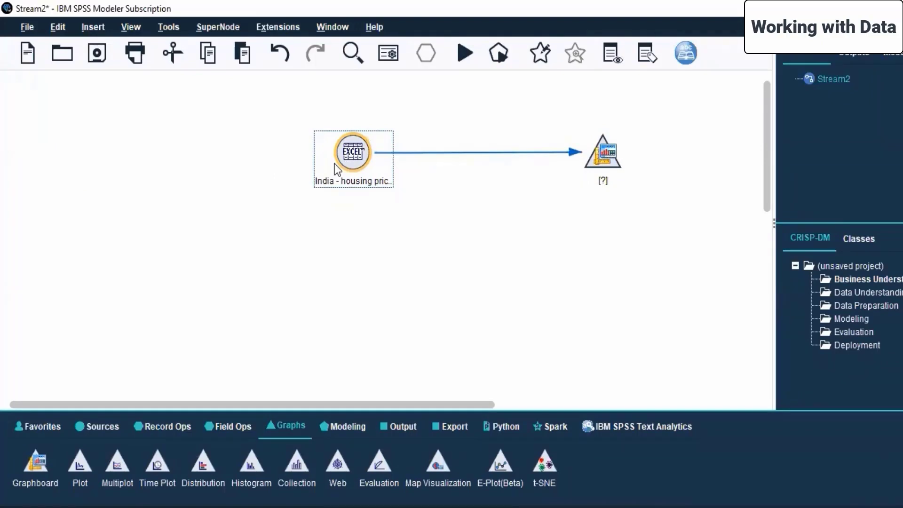
Open the Graphboard node's settings, sort its fields by name and select BANGALORE as the field to visualize
click(605, 155)
right_click(604, 152)
click(623, 162)
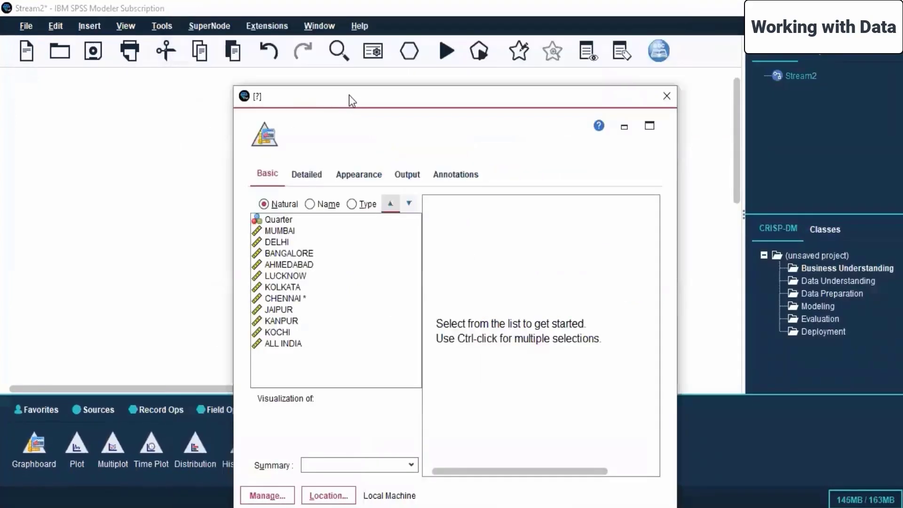
click(267, 171)
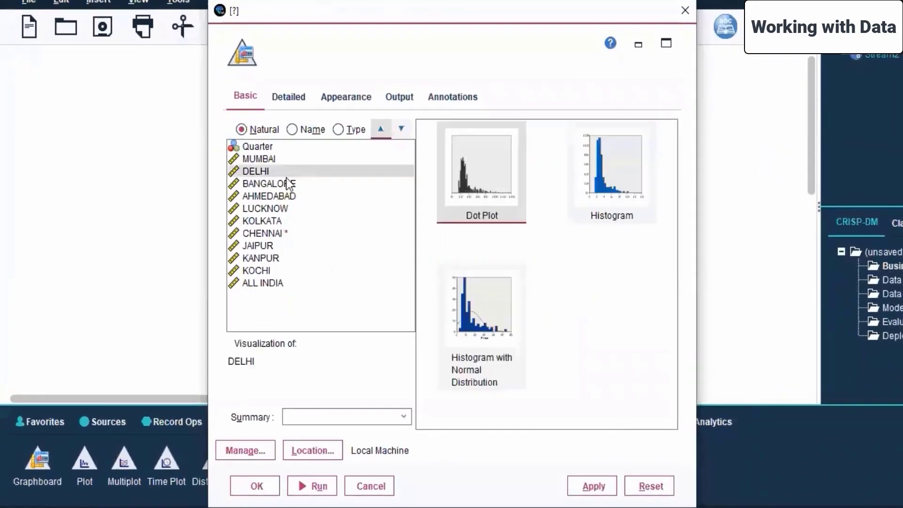
click(303, 128)
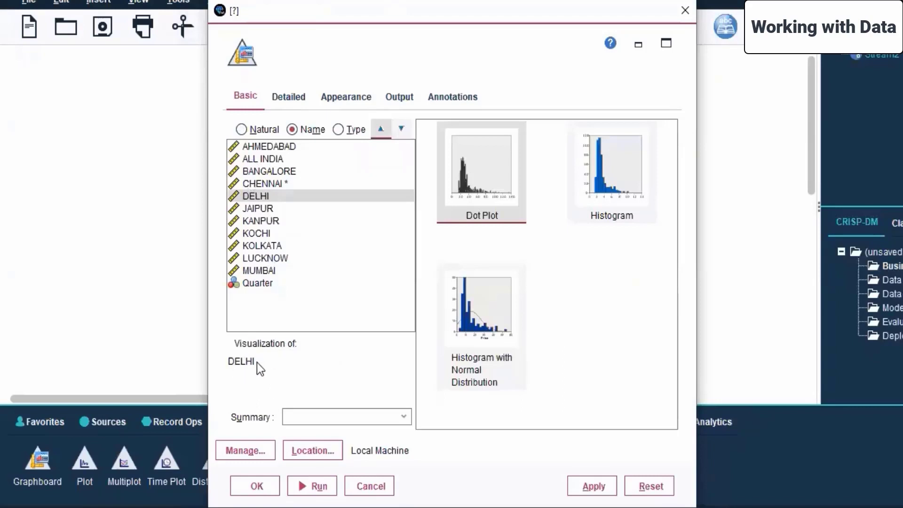
click(266, 172)
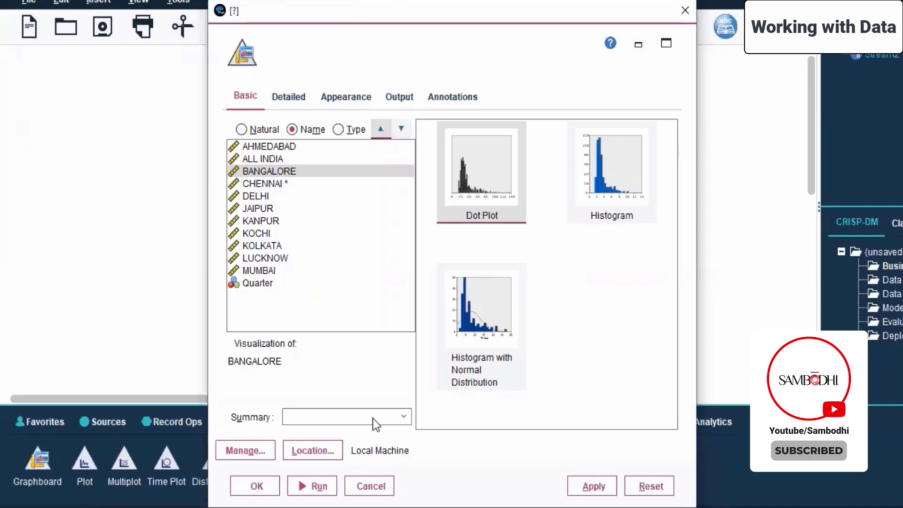
Look through the local templates, stylesheets and maps available for the Graphboard node, and return to its settings
click(259, 452)
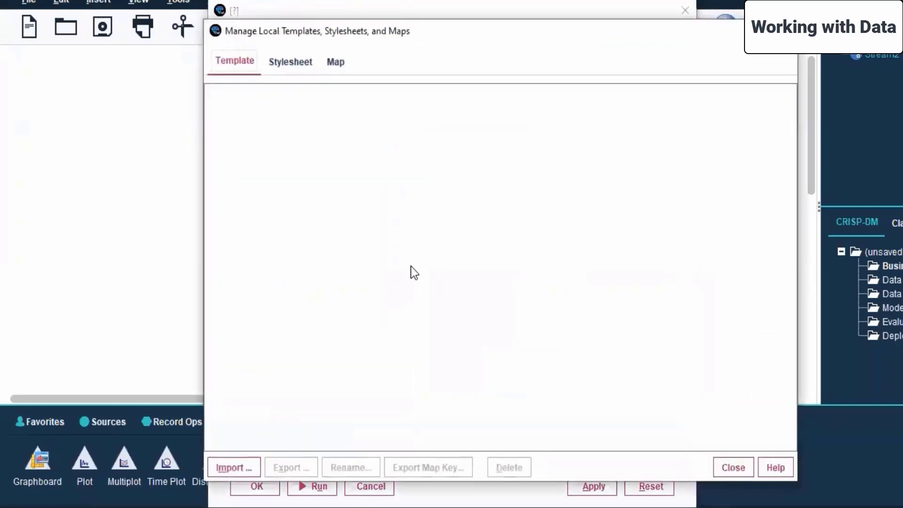
click(312, 63)
click(337, 62)
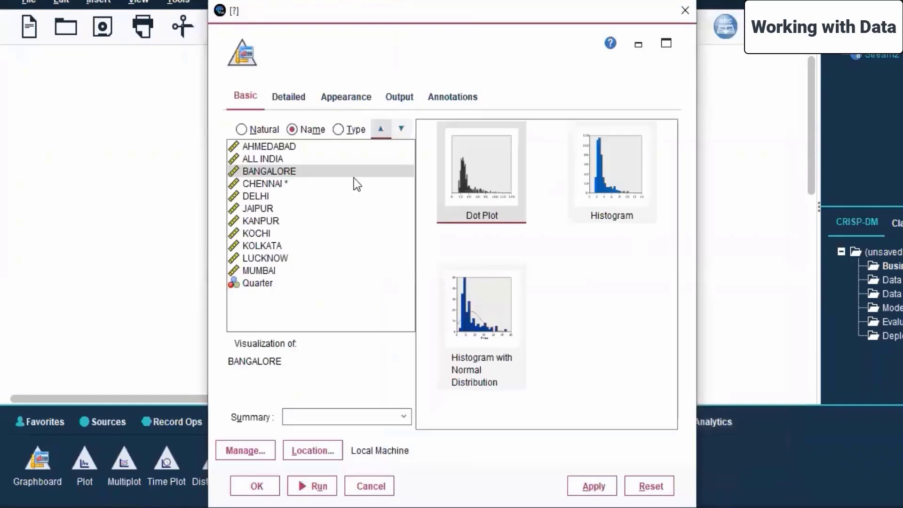
Look through the visualization types and the fields available for color, shape and transparency in the Graphboard node's detailed settings
click(295, 99)
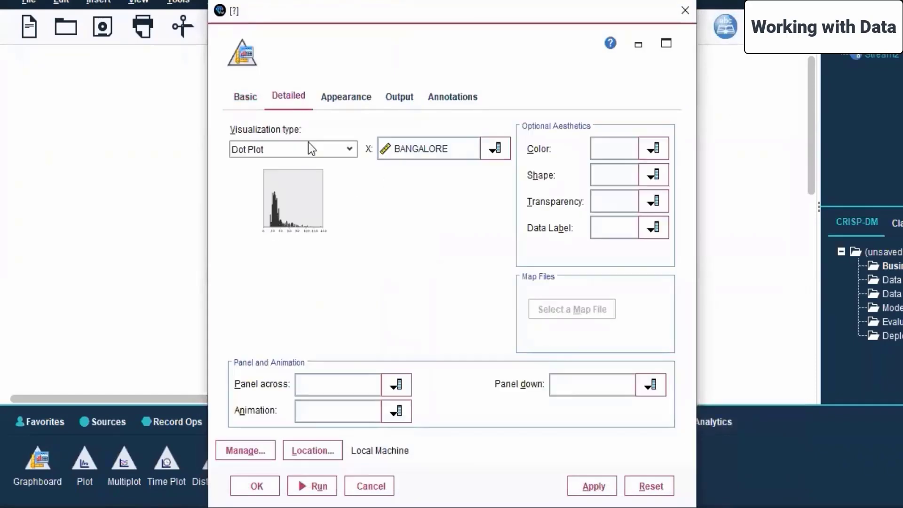
click(350, 150)
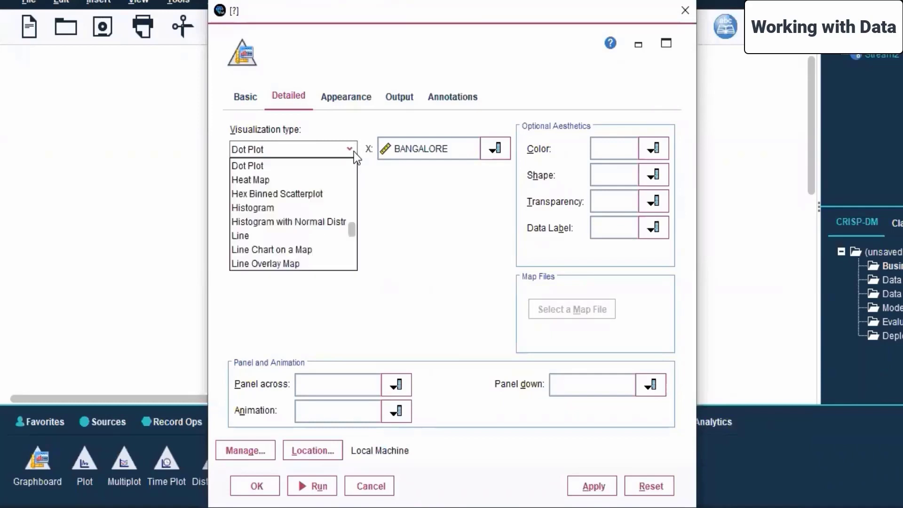
click(354, 151)
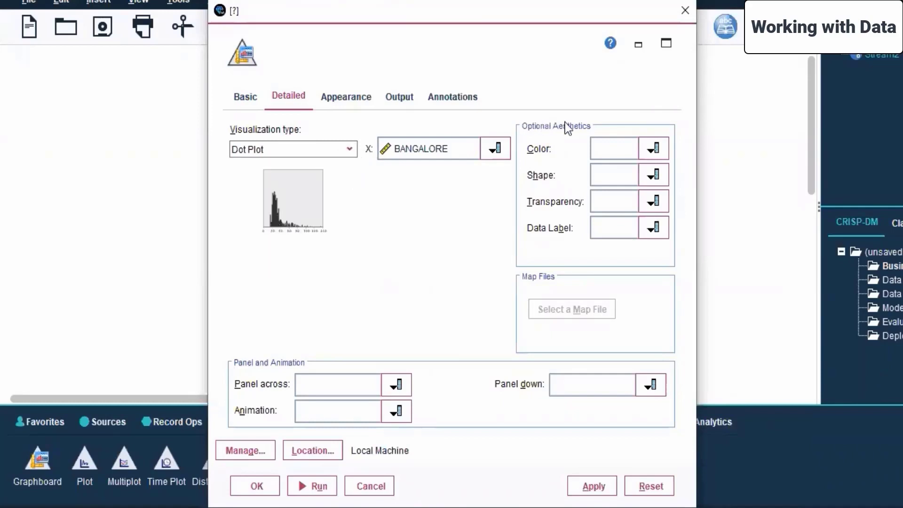
click(657, 148)
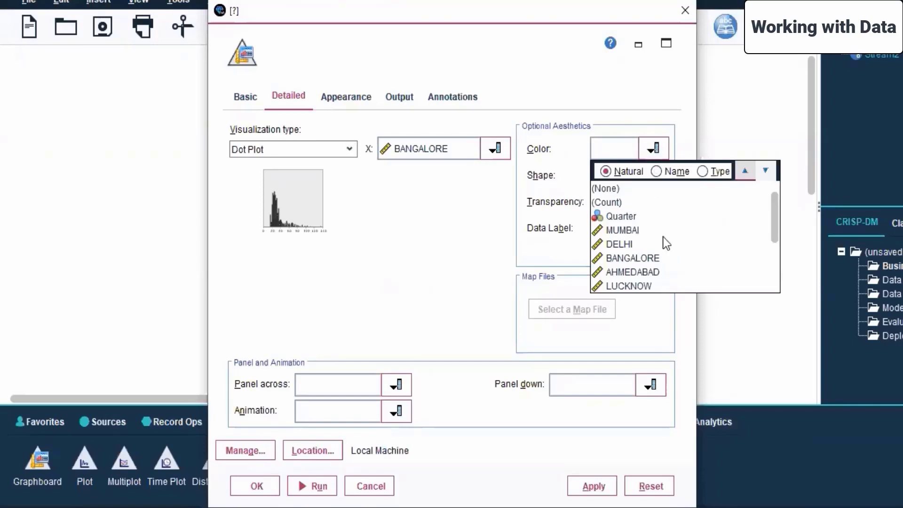
click(428, 254)
click(650, 175)
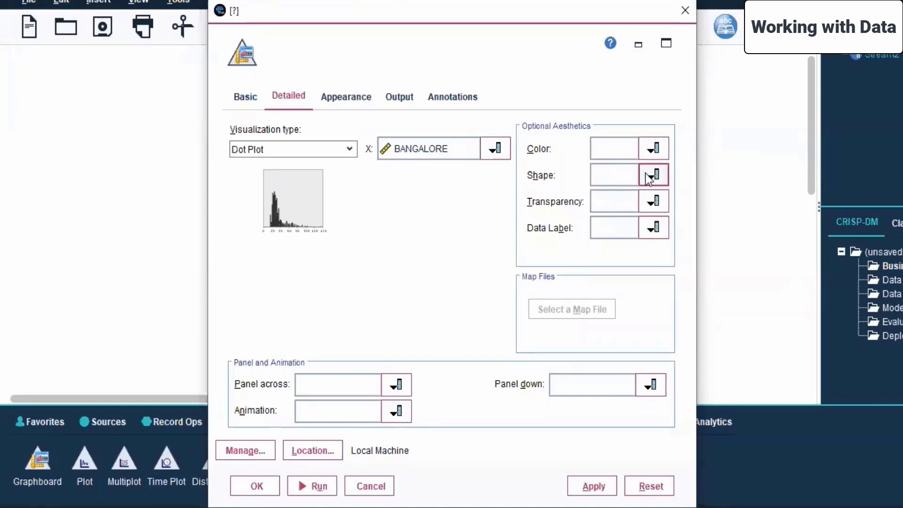
click(647, 176)
click(654, 201)
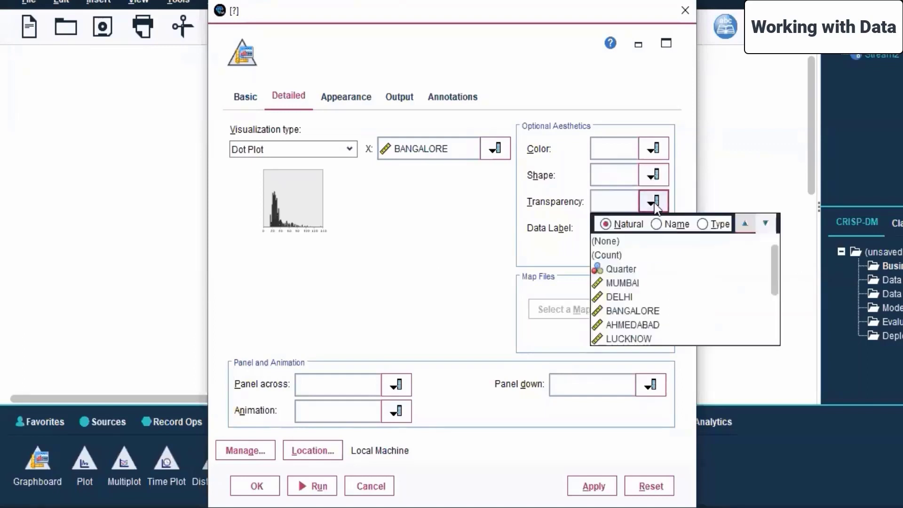
click(653, 202)
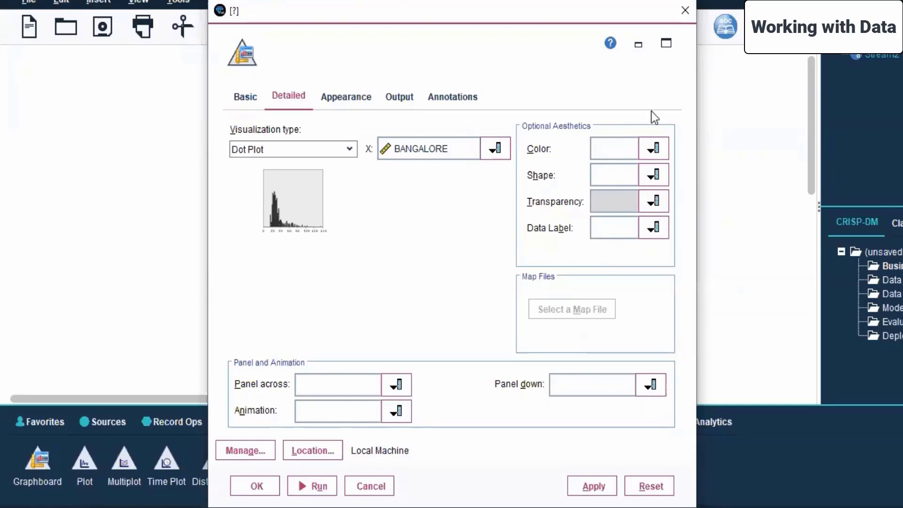
Look through the fields offered for paneling across, animating and paneling down the dot plot
click(397, 386)
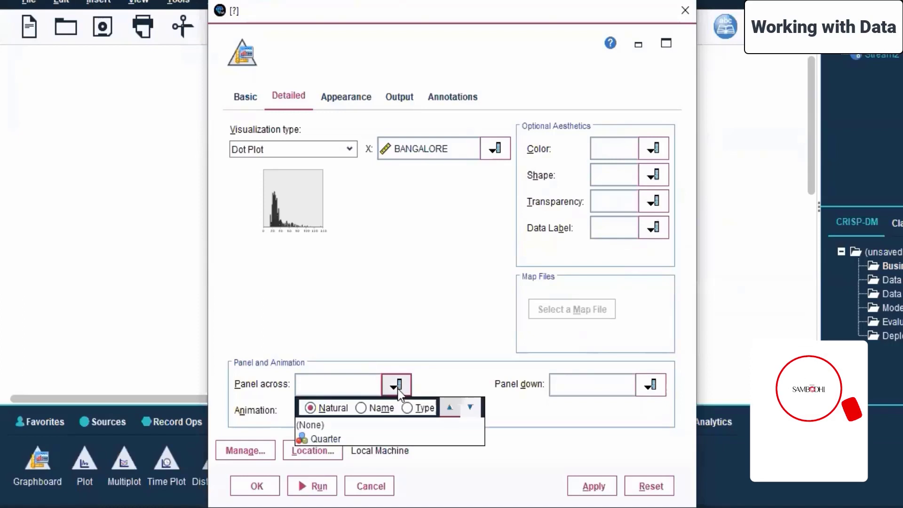
click(396, 387)
click(395, 412)
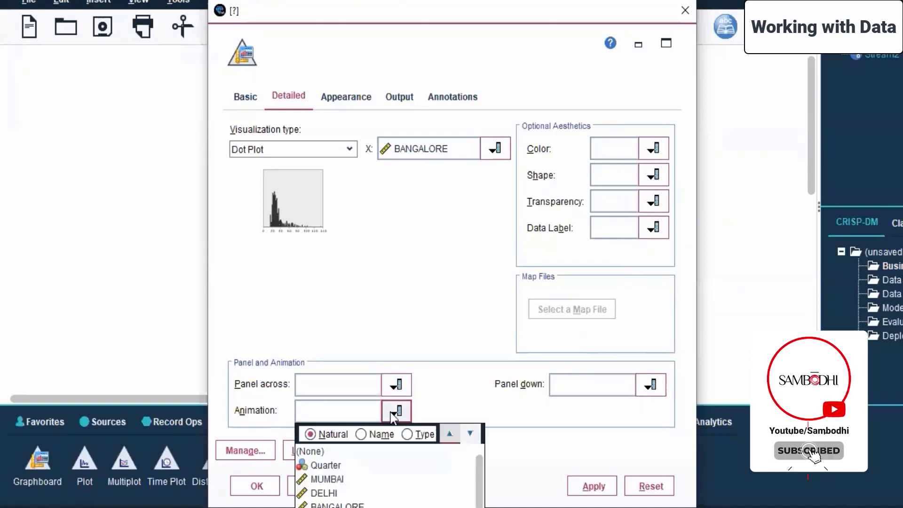
click(395, 413)
click(651, 386)
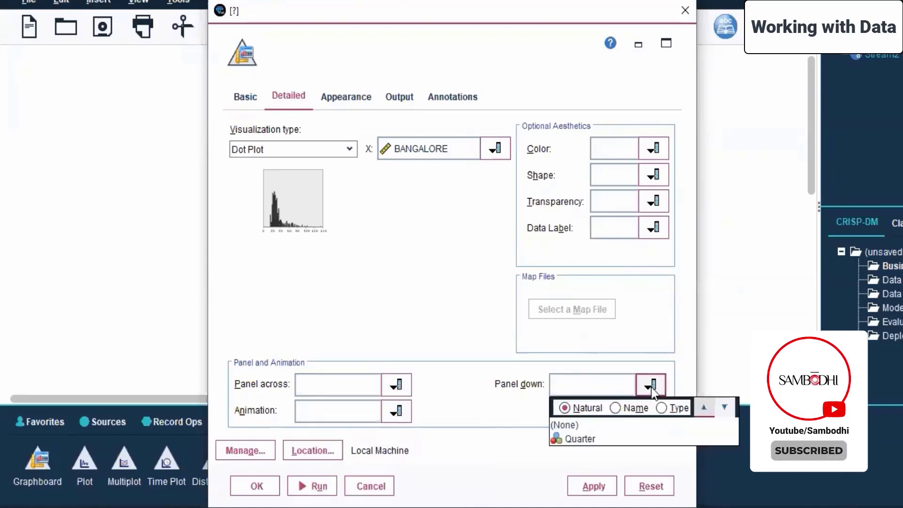
click(651, 388)
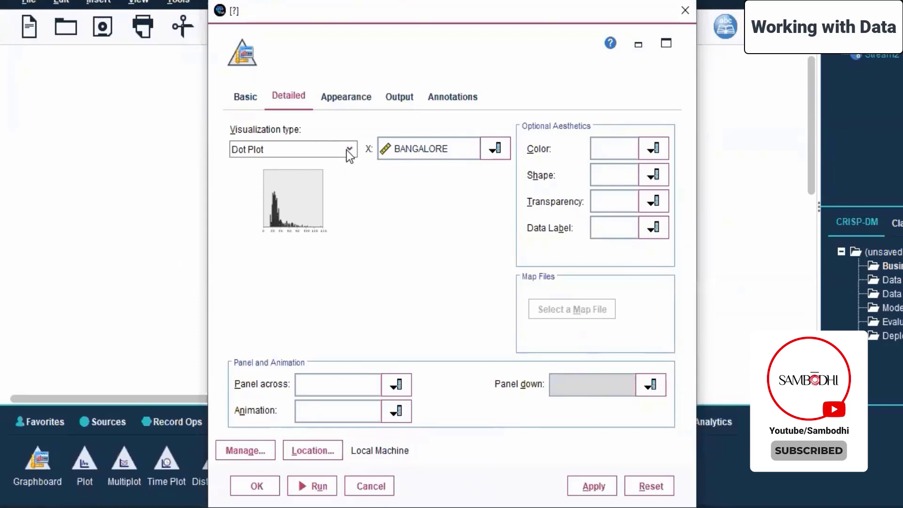
Review the Graphboard node's appearance, output and annotation settings, and accept the BANGALORE dot plot configuration
click(341, 100)
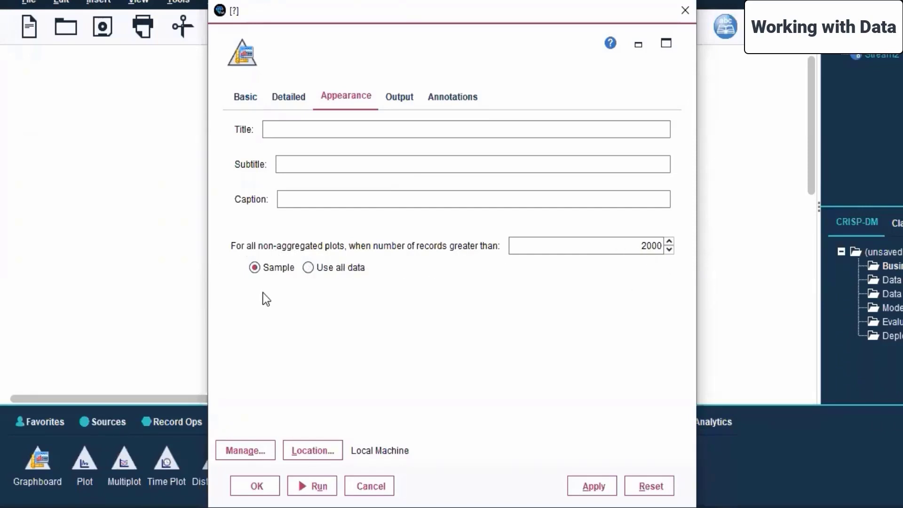
click(400, 97)
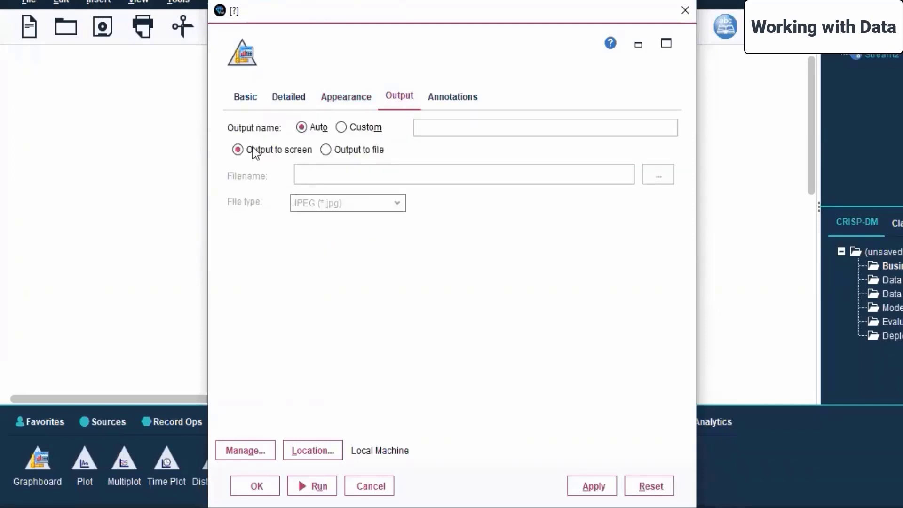
click(349, 152)
click(443, 108)
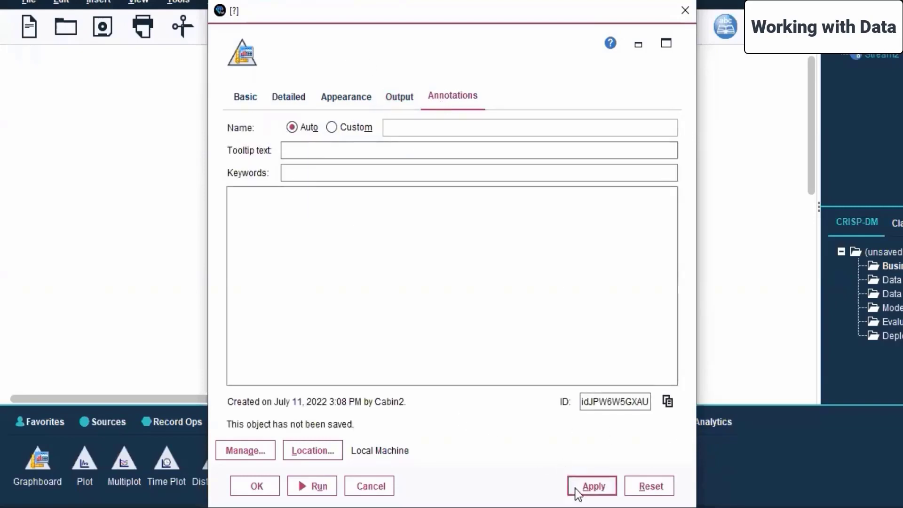
click(254, 485)
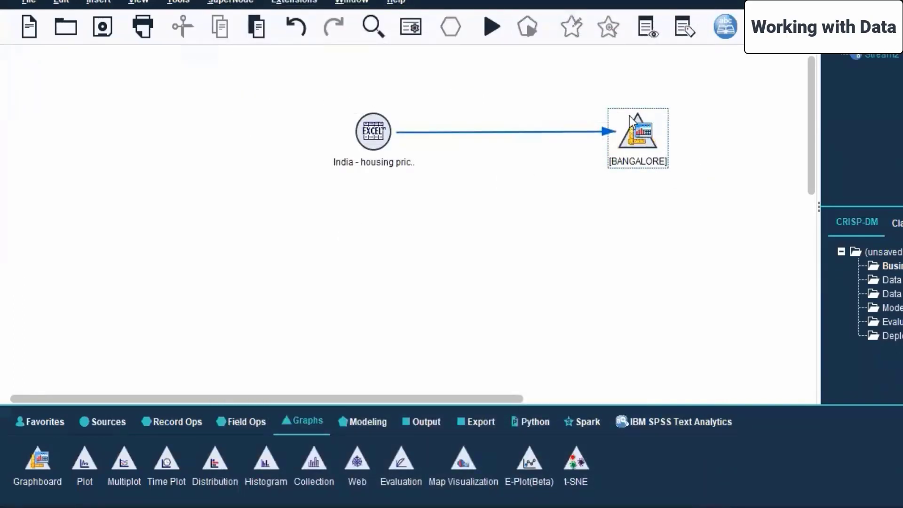
Run the stream from the housing price Excel node, view the BANGALORE dot plot enlarged, and close it
click(373, 141)
drag(372, 138, 371, 136)
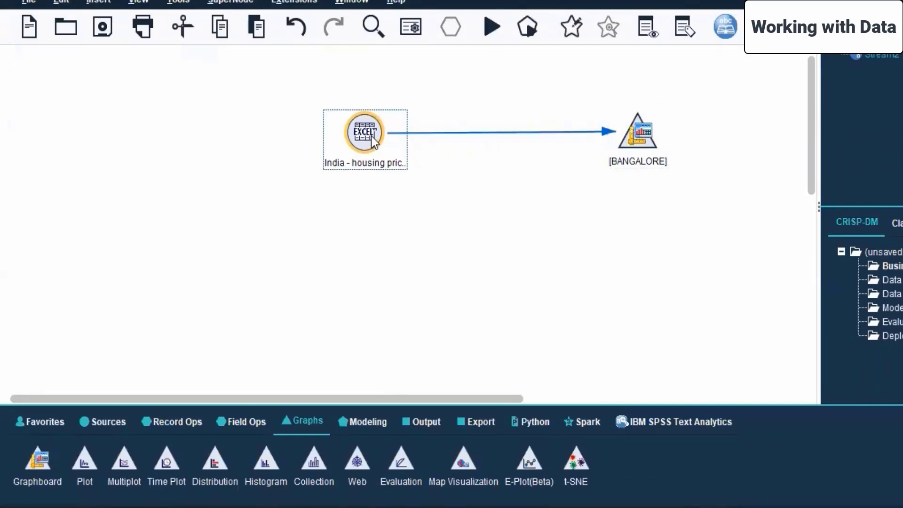
right_click(372, 140)
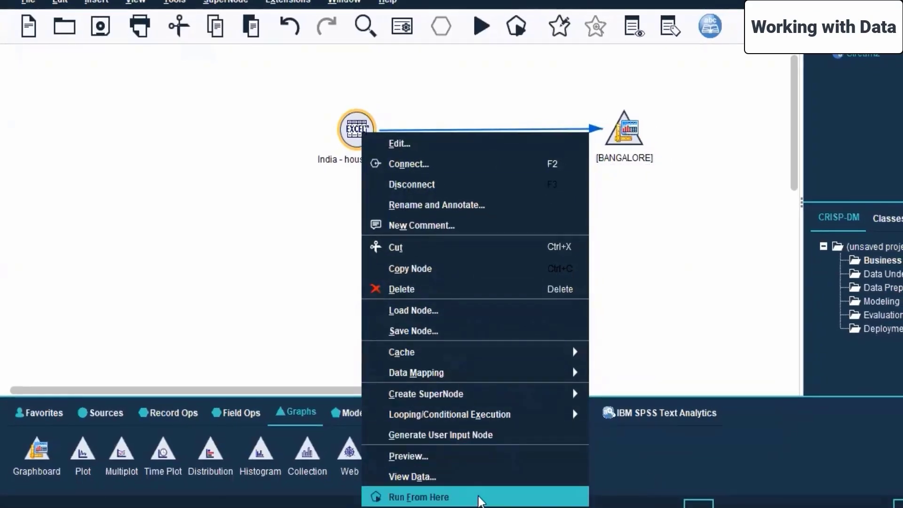
click(473, 500)
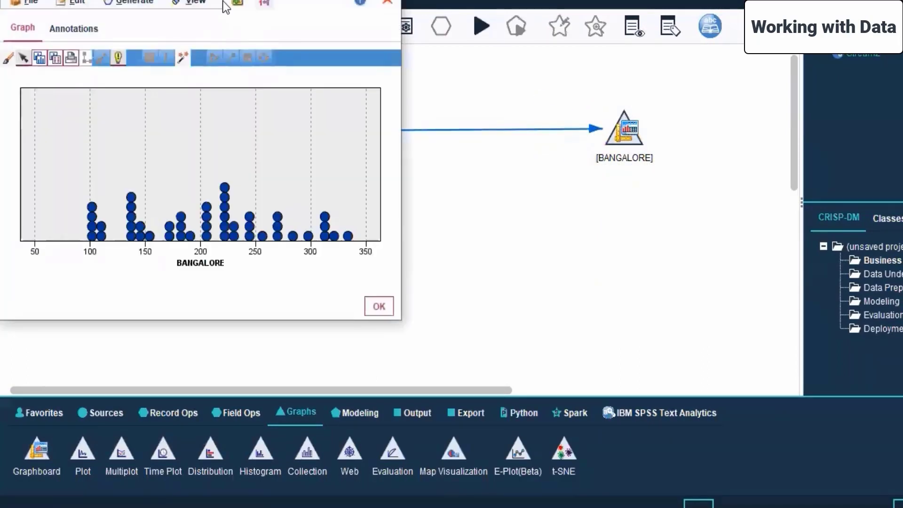
click(357, 1)
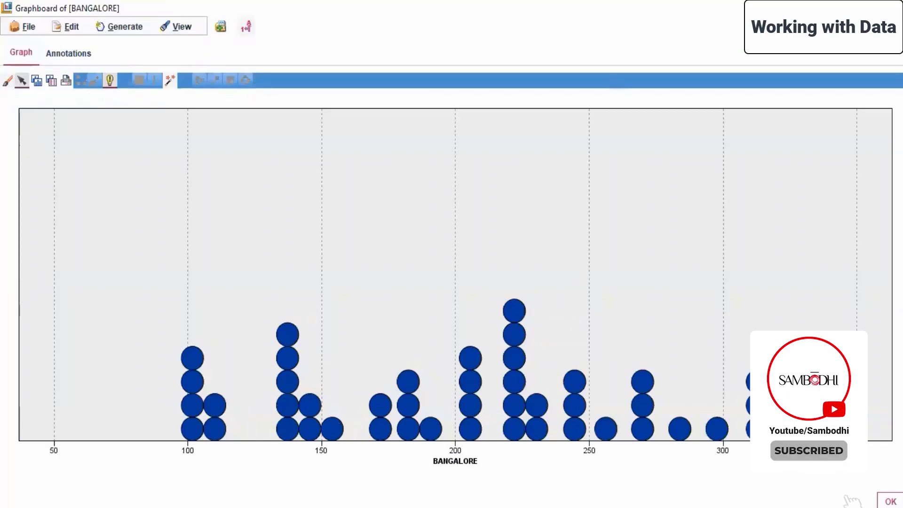
click(825, 8)
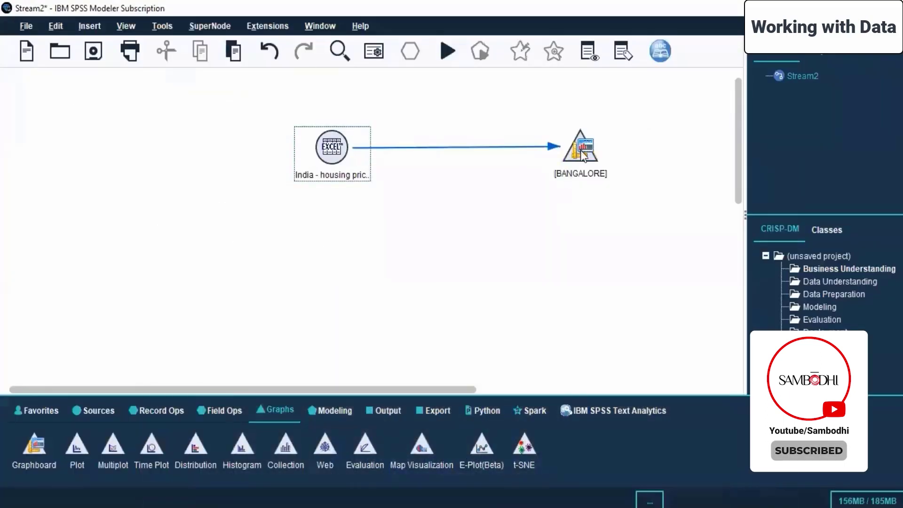
Reopen the BANGALORE Graphboard node's settings and change its visualization type to Histogram
click(583, 155)
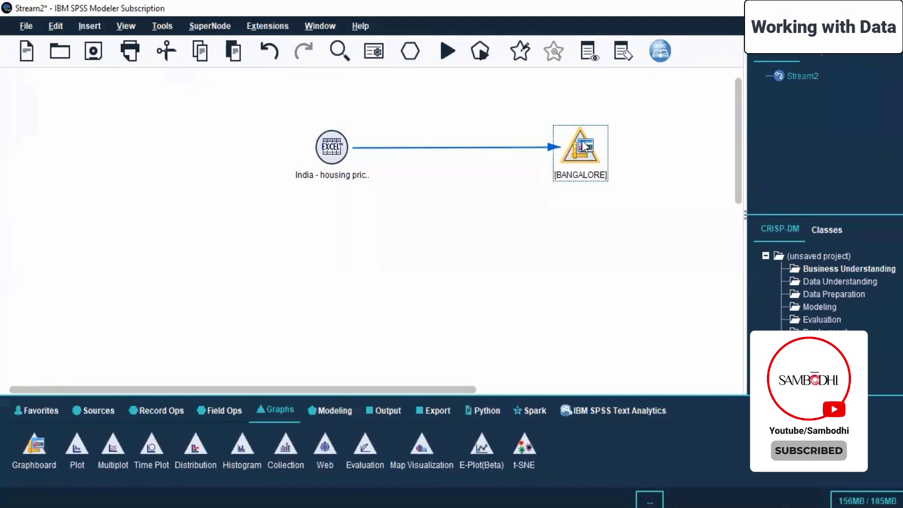
right_click(583, 143)
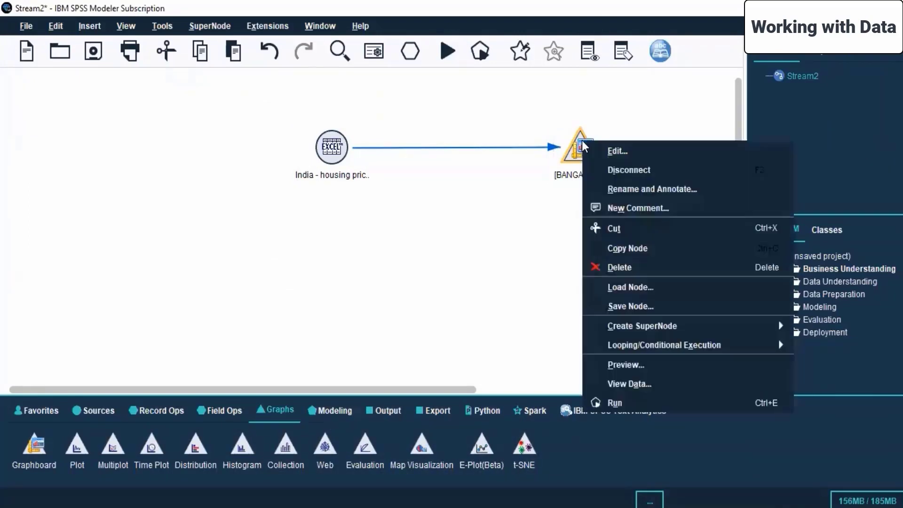
click(616, 148)
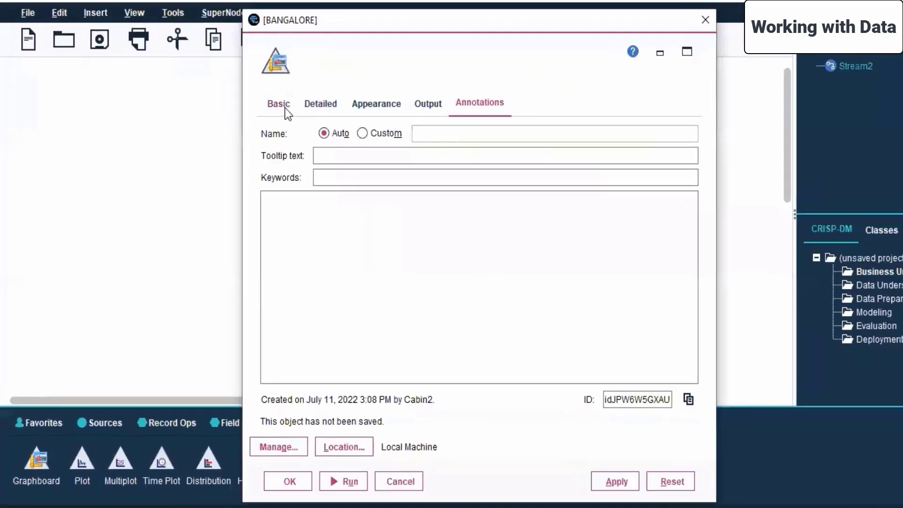
click(284, 107)
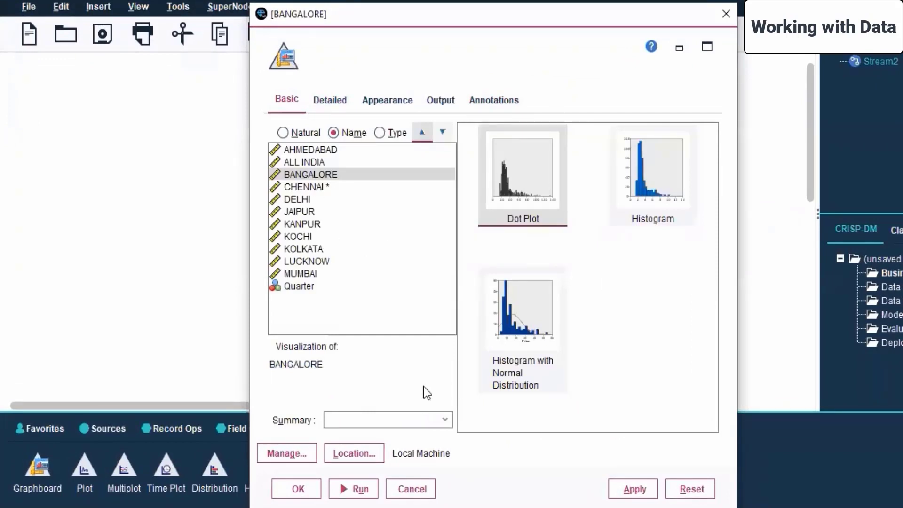
click(327, 106)
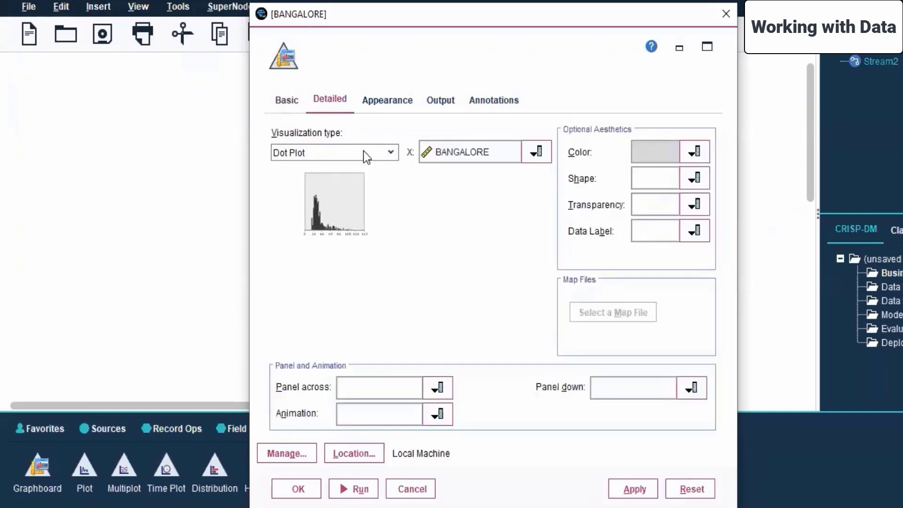
click(385, 153)
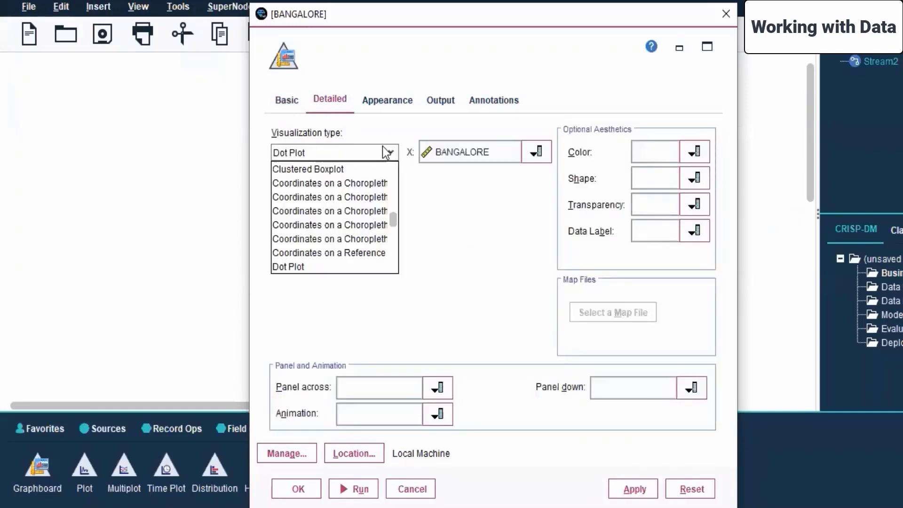
click(500, 255)
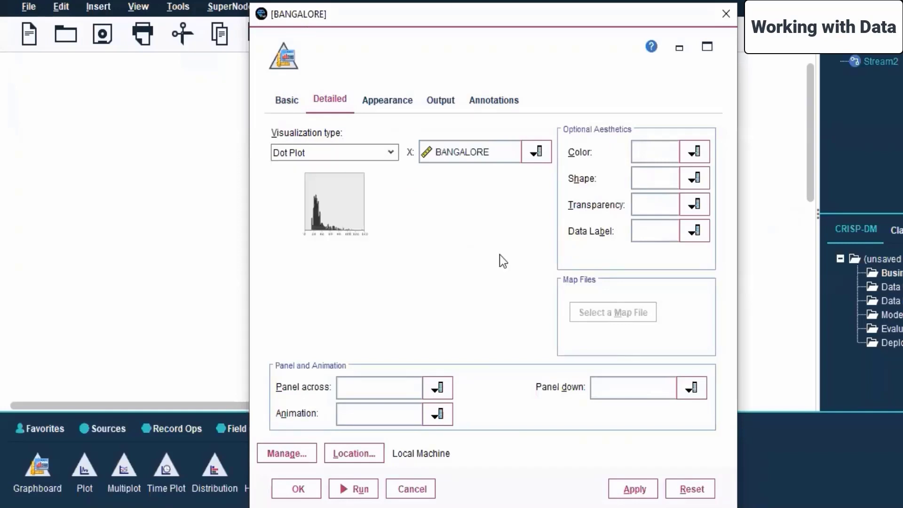
click(389, 149)
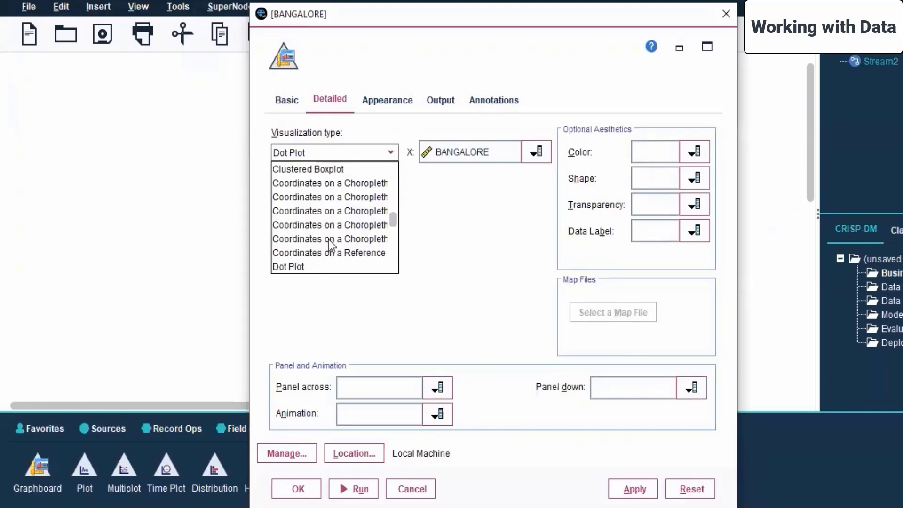
scroll(341, 218, down, 1)
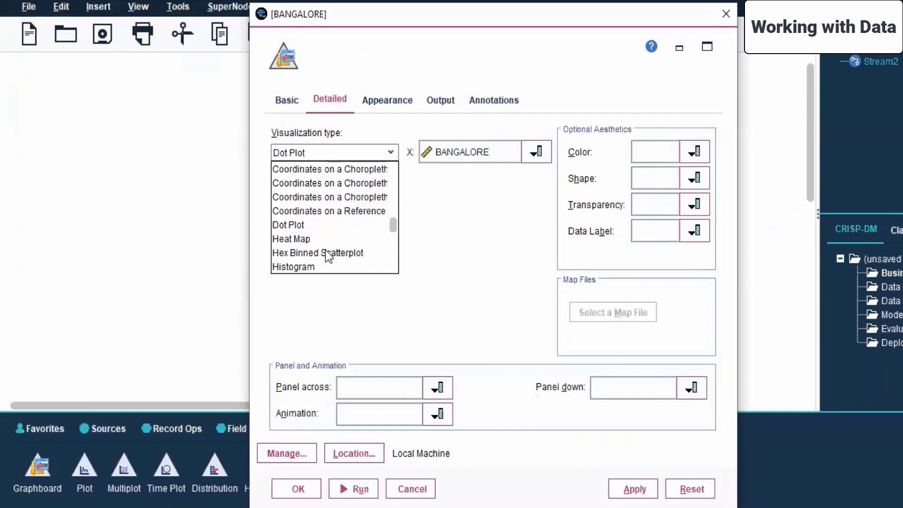
click(315, 266)
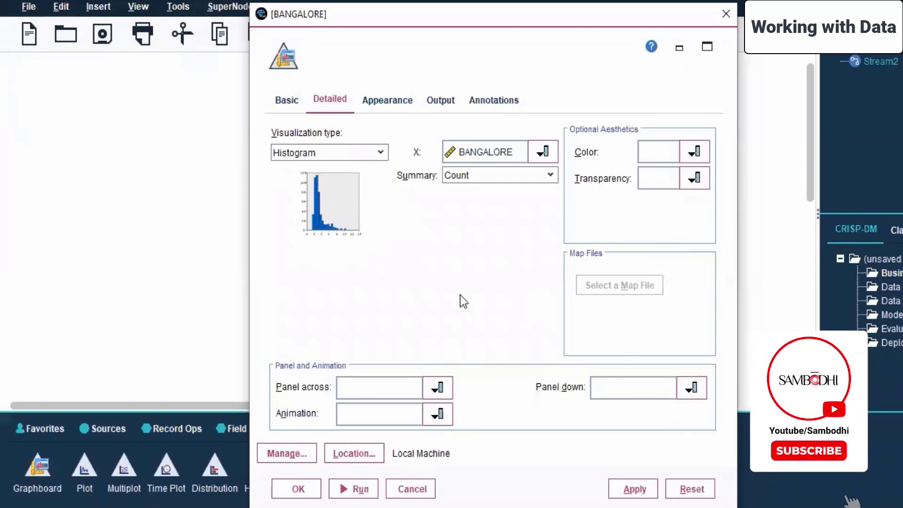
Check the alternative visualization types and the summary options for the BANGALORE histogram
click(379, 158)
click(529, 225)
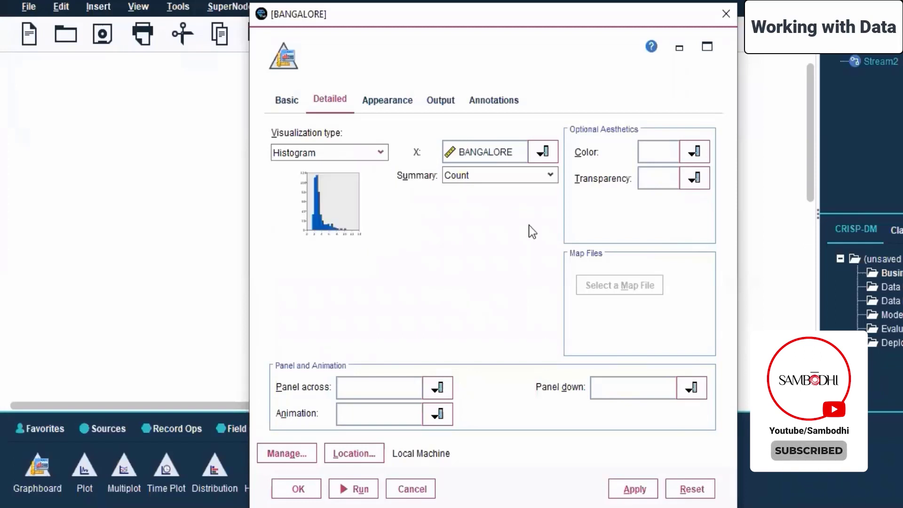
click(524, 179)
click(521, 172)
Panel the BANGALORE histogram across by Quarter, leave its animation field empty, and save the node's settings
click(441, 388)
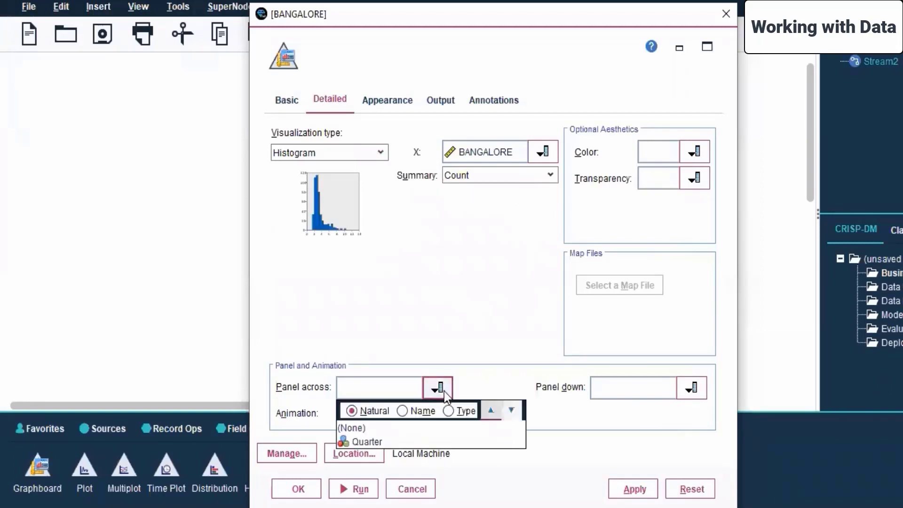
click(439, 443)
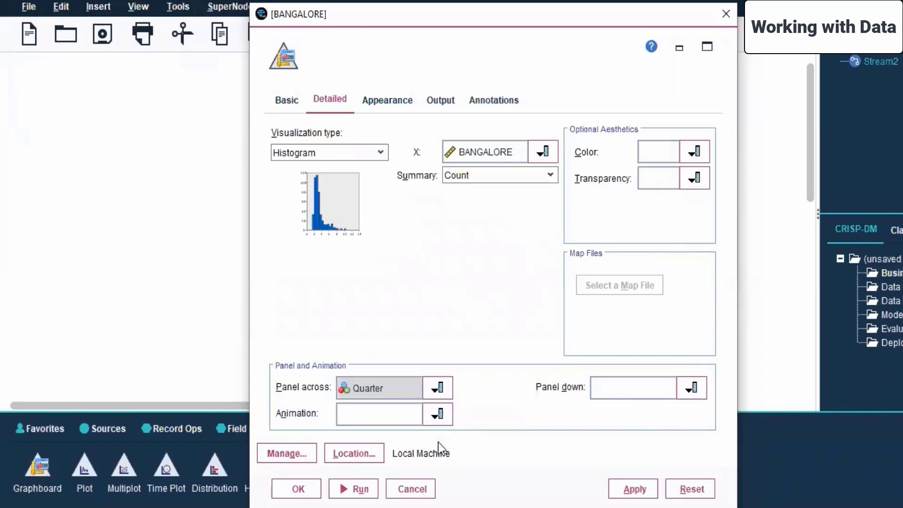
click(438, 420)
click(449, 419)
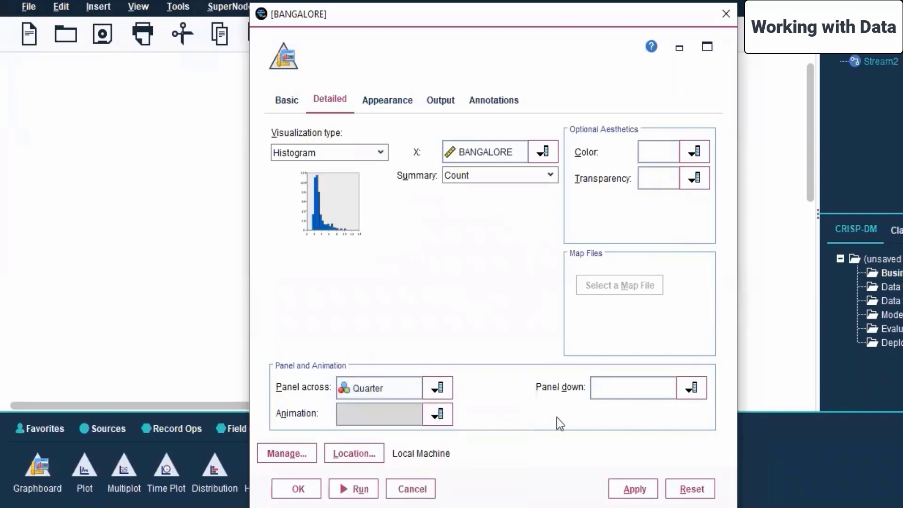
click(635, 498)
click(310, 488)
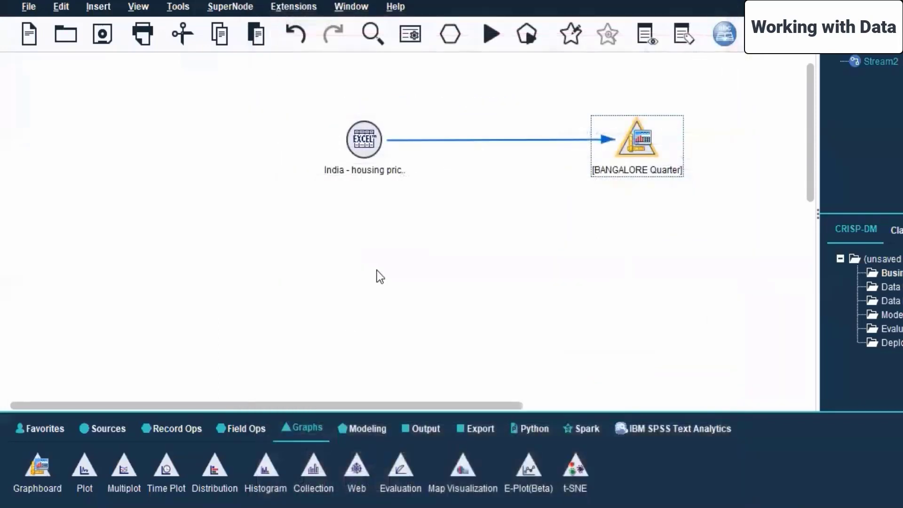
Run the stream from the housing price Excel node to view the BANGALORE histogram, and close the chart
click(377, 270)
click(364, 138)
right_click(364, 138)
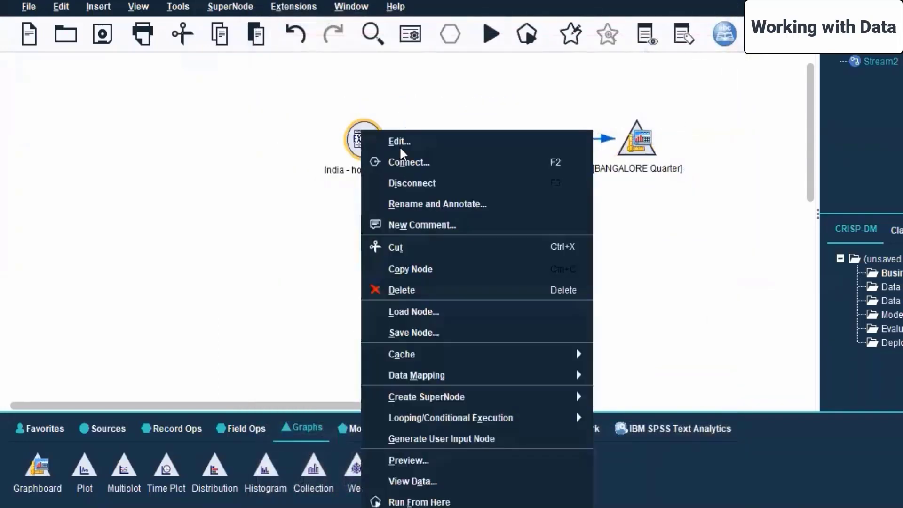
click(323, 145)
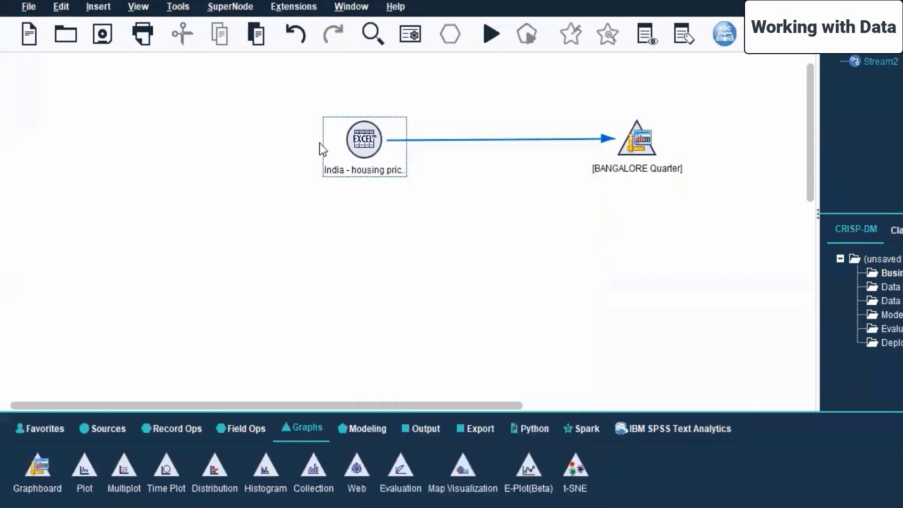
right_click(366, 142)
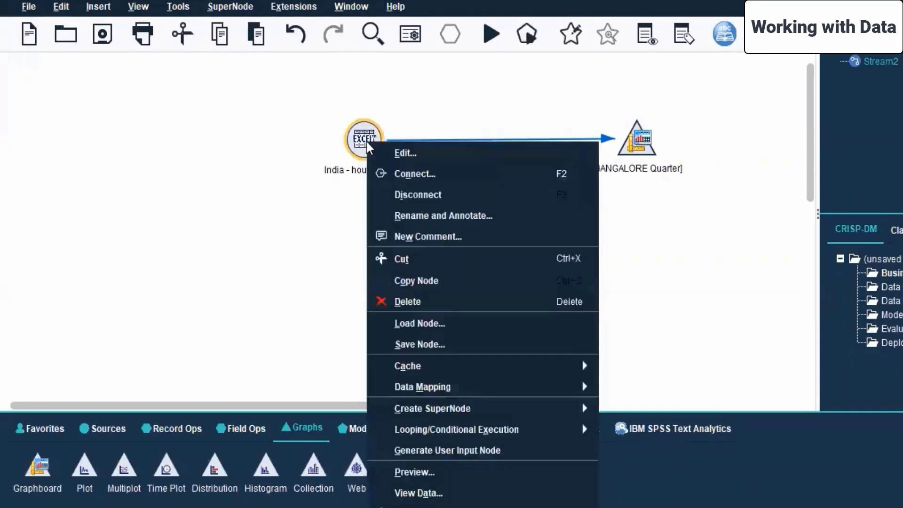
mouse_move(491, 362)
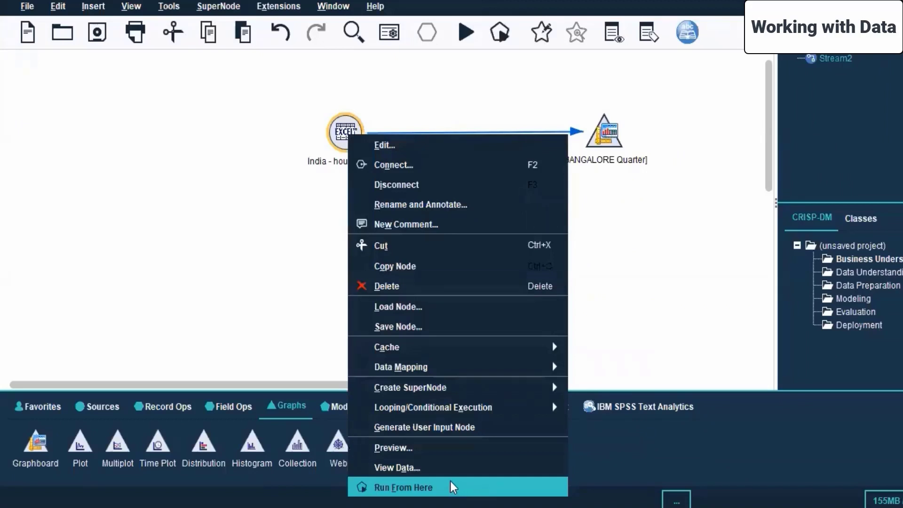
click(451, 483)
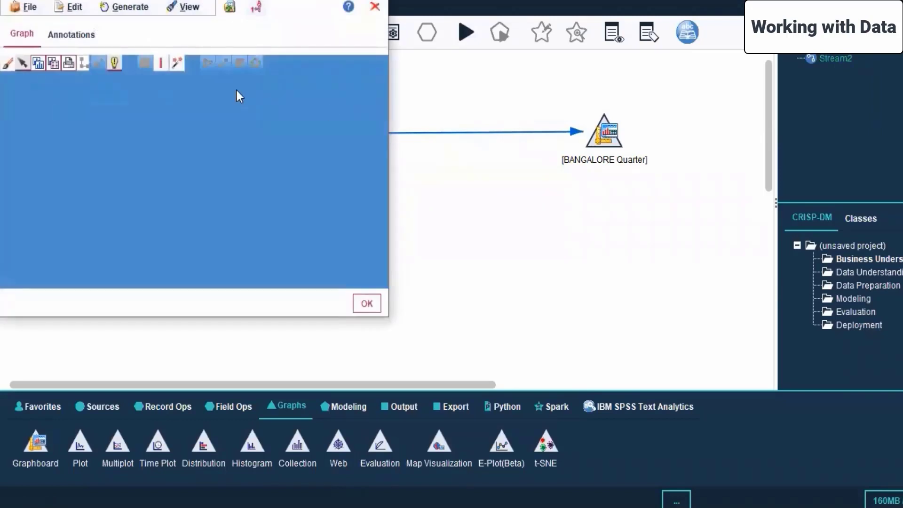
click(346, 1)
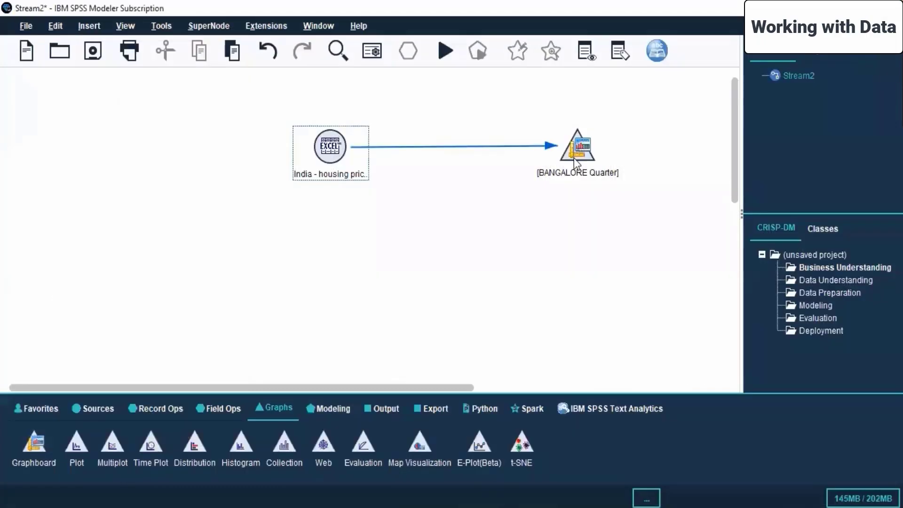
Reopen the BANGALORE Graphboard node's settings and change its visualization type to Line
click(573, 158)
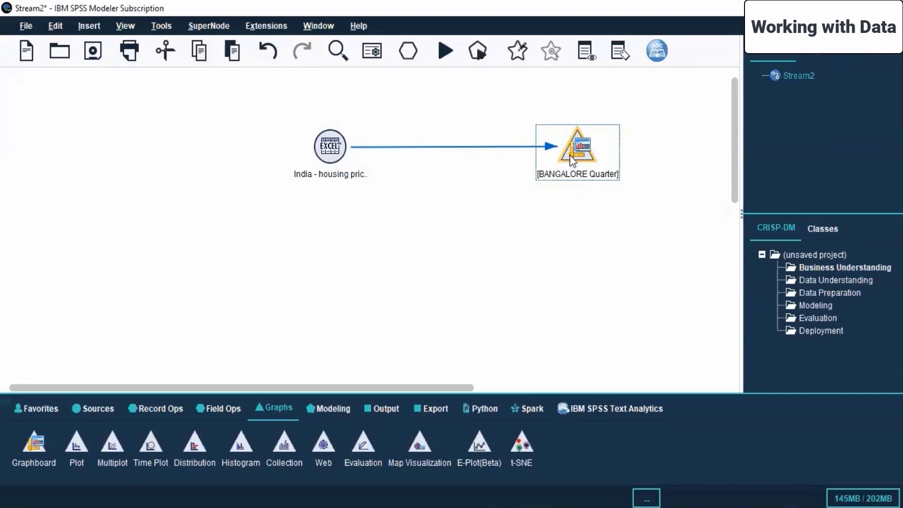
right_click(570, 154)
click(598, 166)
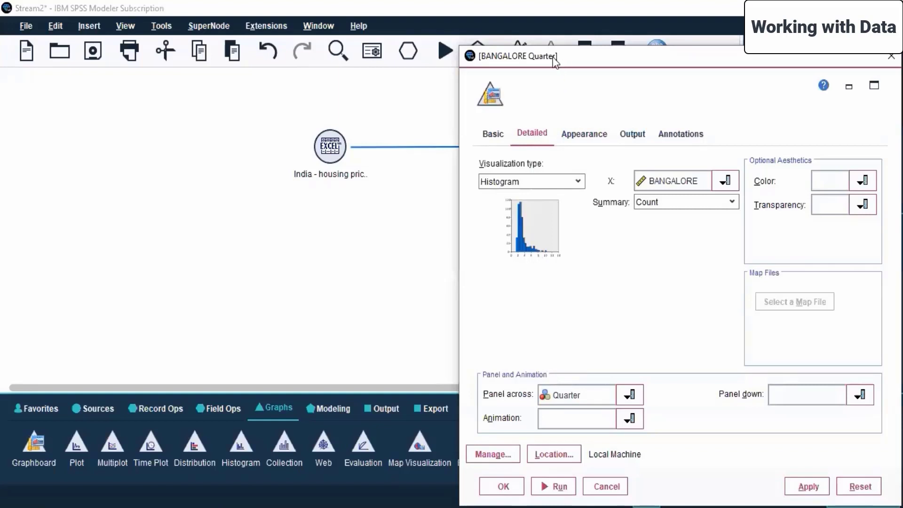
drag(555, 61, 347, 34)
click(370, 153)
scroll(379, 212, down, 5)
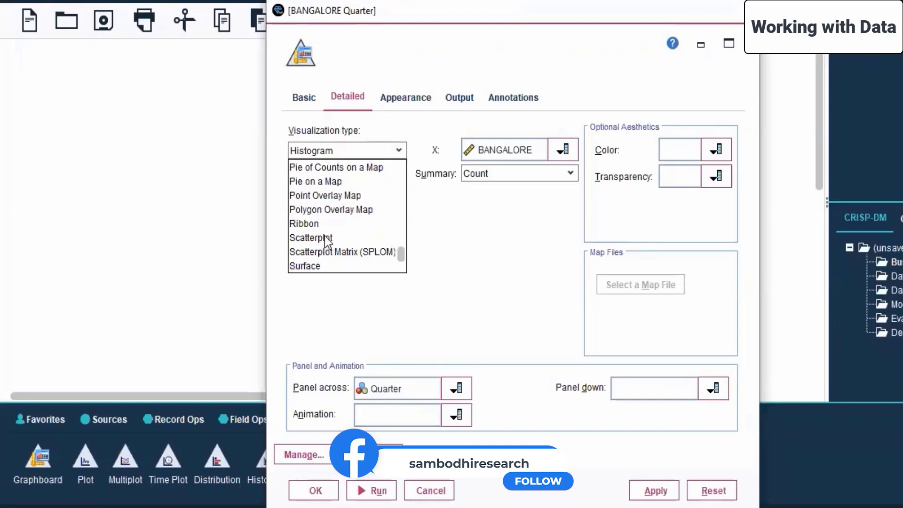
scroll(327, 211, up, 1)
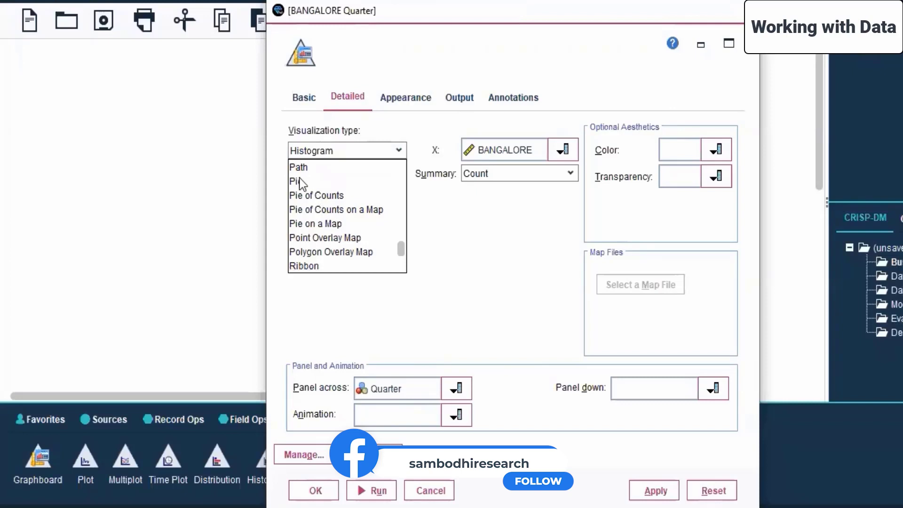
scroll(303, 183, up, 1)
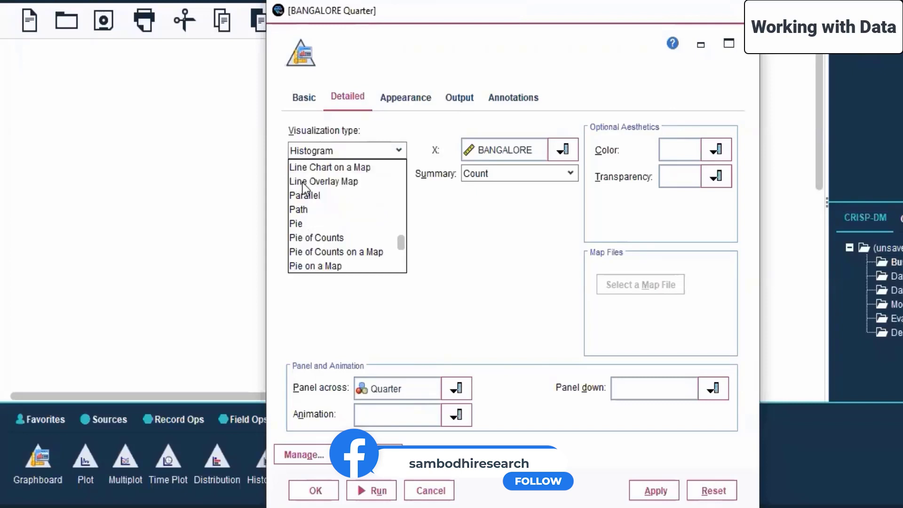
scroll(302, 184, up, 1)
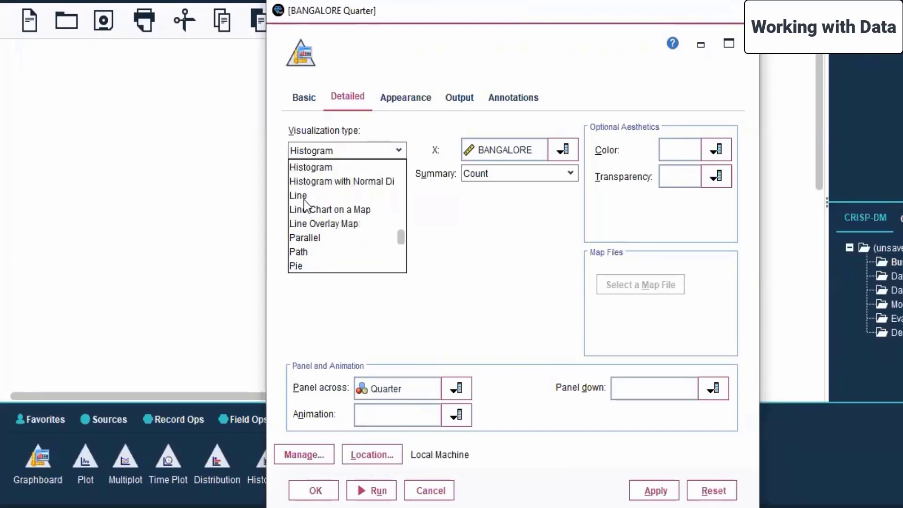
click(304, 197)
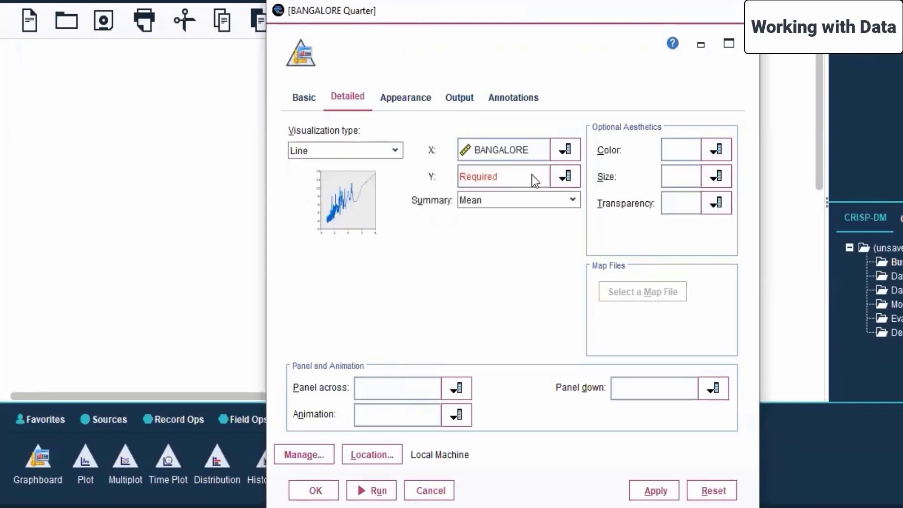
Assign Quarter to the line graph's Y axis with Mode as the summary
click(565, 176)
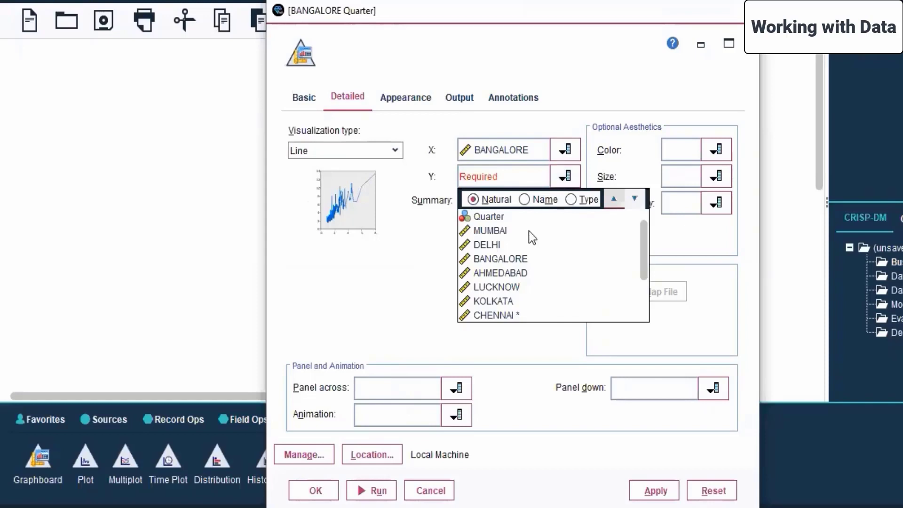
click(527, 216)
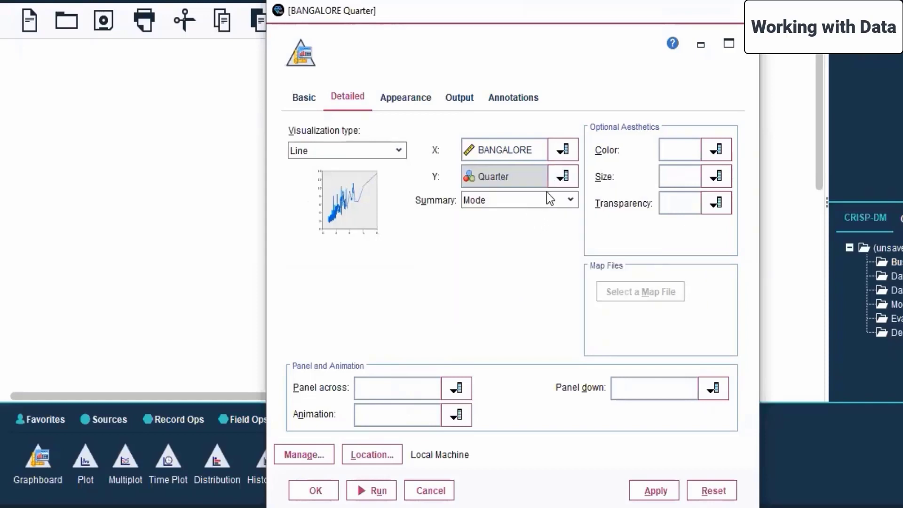
click(548, 200)
click(543, 216)
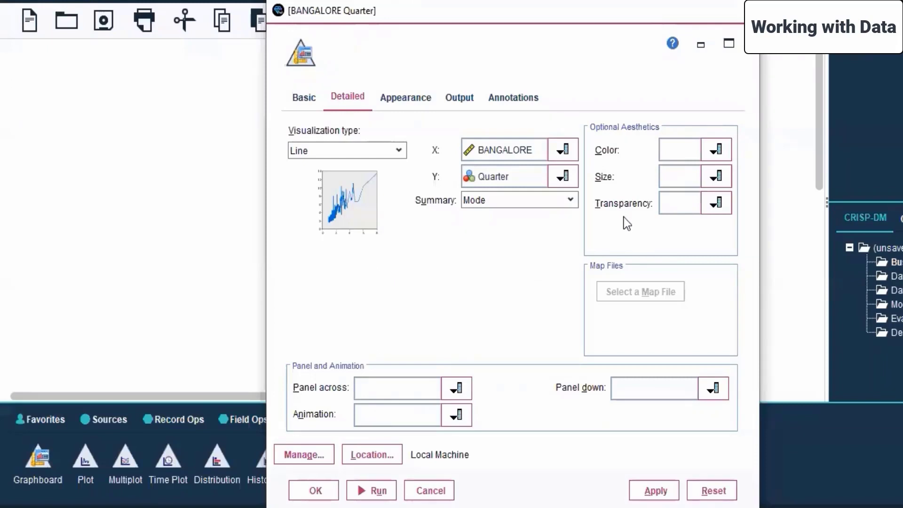
Title the line graph "Housing Price Index movement", leaving its subtitle and caption empty
click(406, 98)
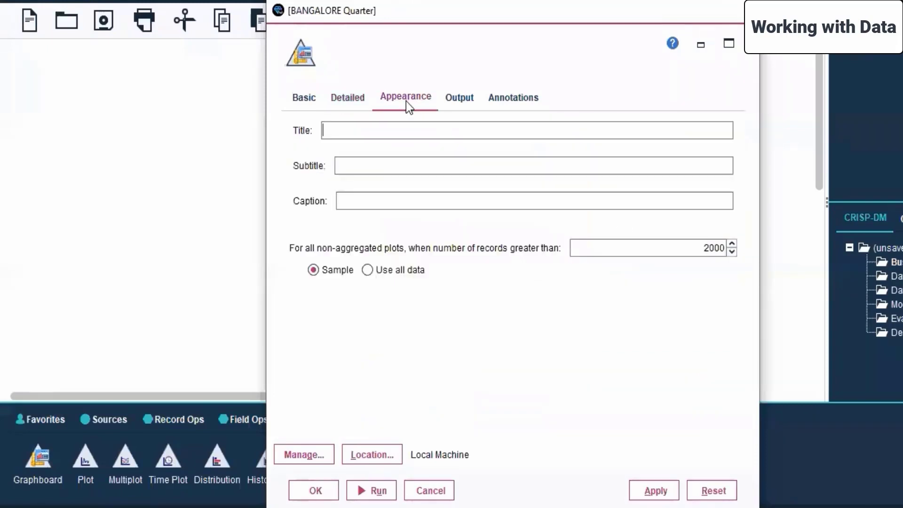
click(408, 132)
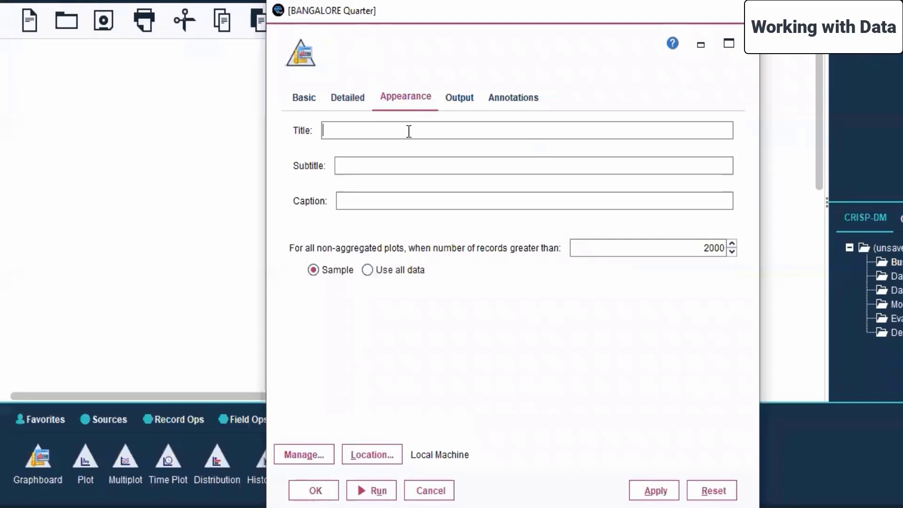
text(Housing Price Index)
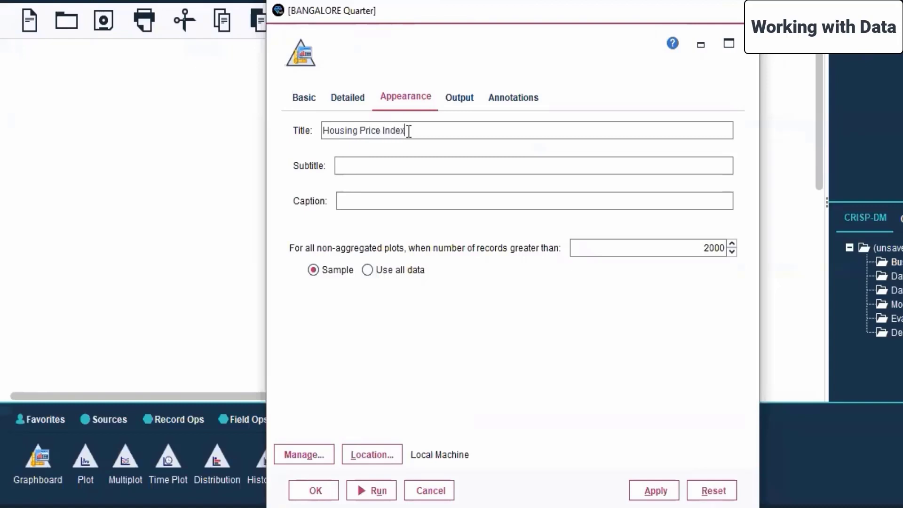
text( movement)
click(450, 198)
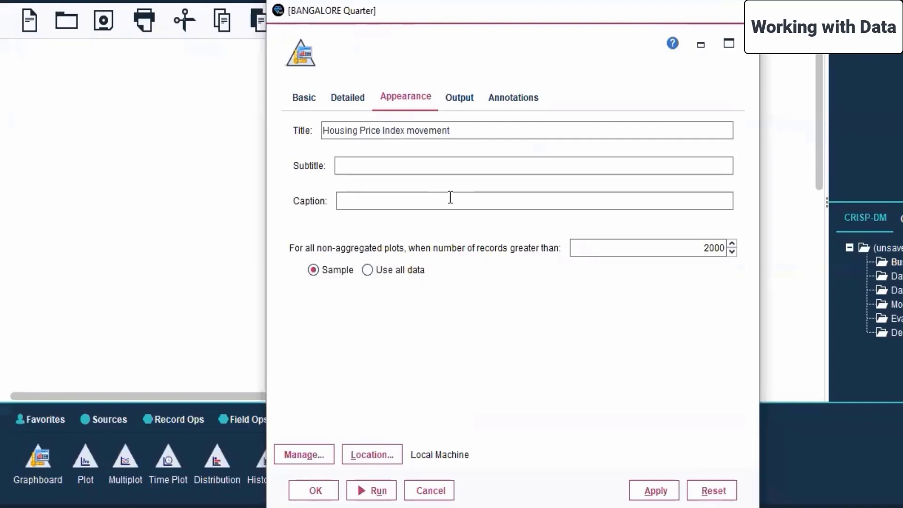
Try the JPEG file output option for the line graph, cancel choosing a save location, and return to screen output
click(465, 103)
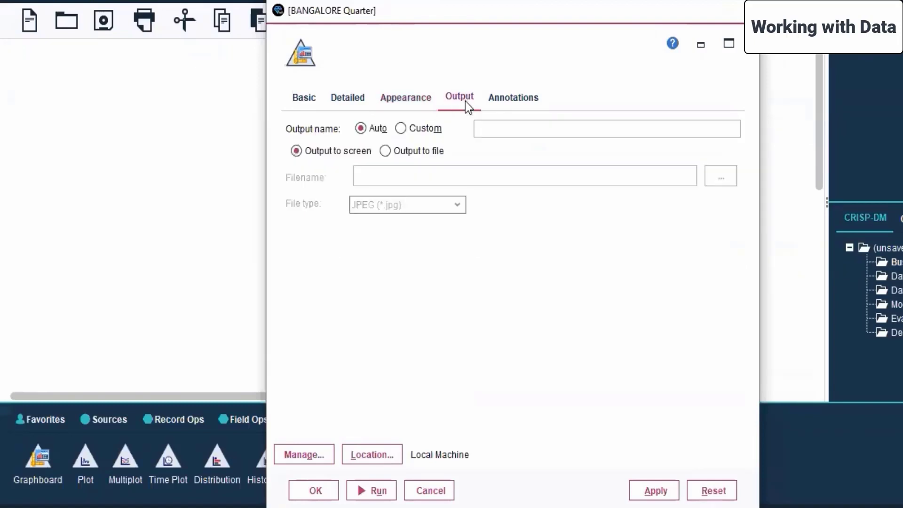
click(399, 149)
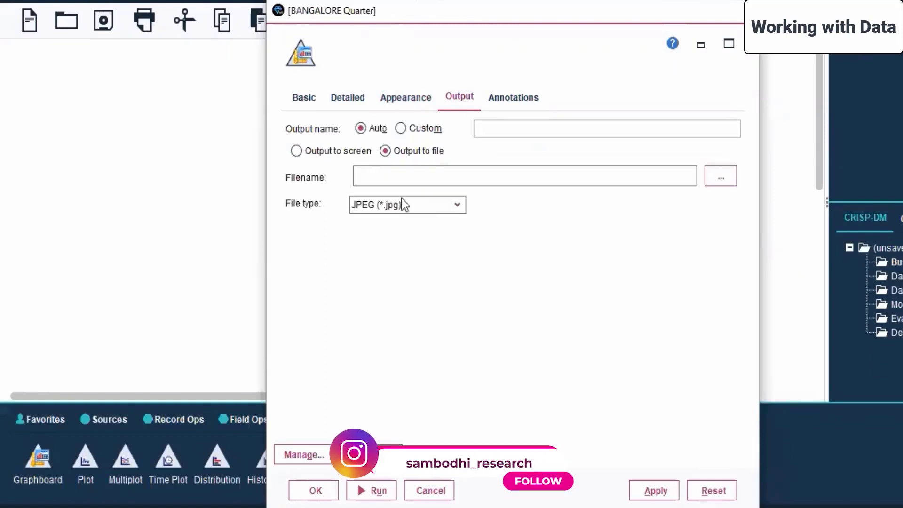
click(722, 177)
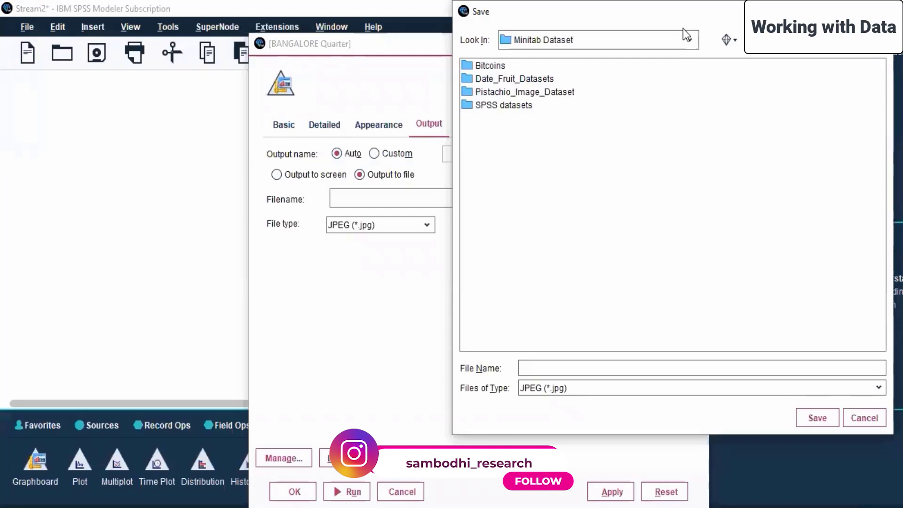
drag(683, 29, 480, 47)
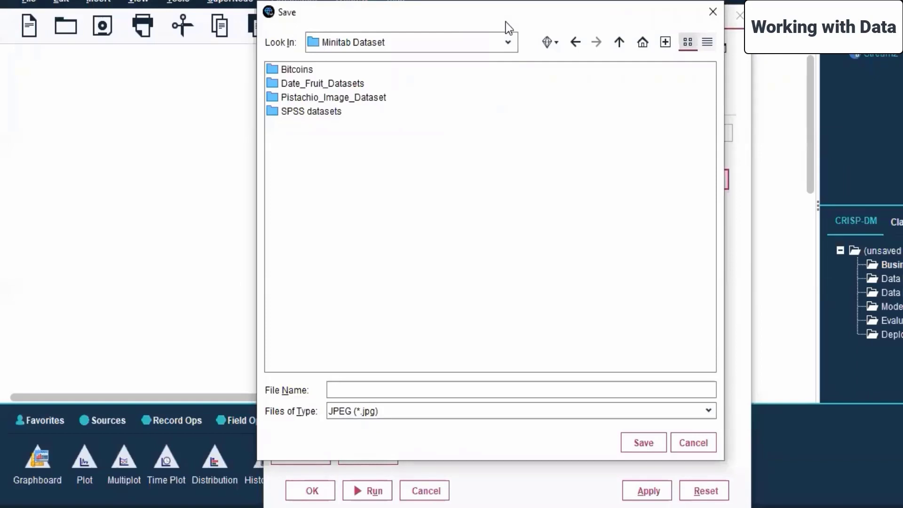
click(681, 441)
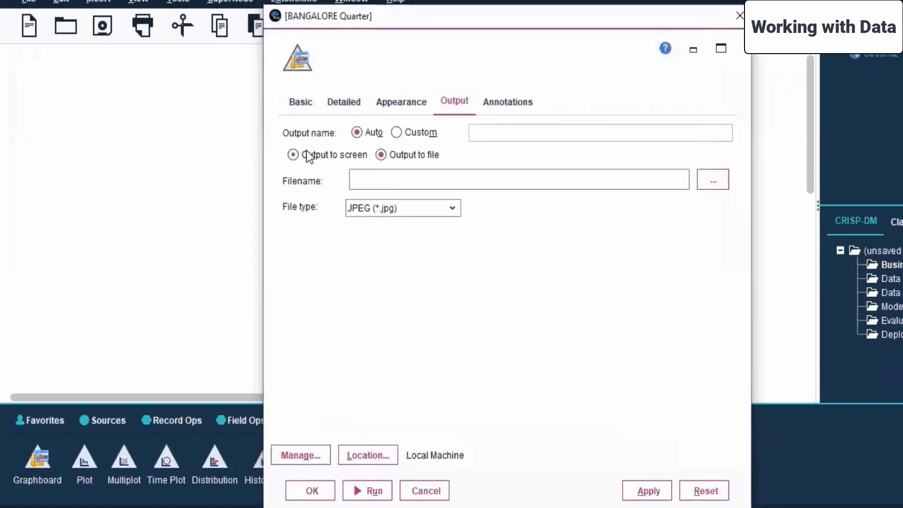
click(308, 156)
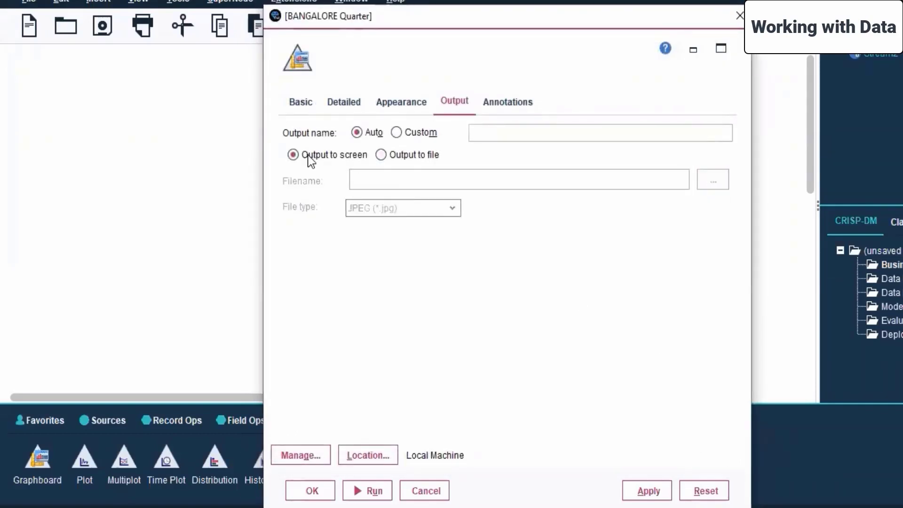
Check the Graphboard node's annotations and save its line graph settings
click(500, 107)
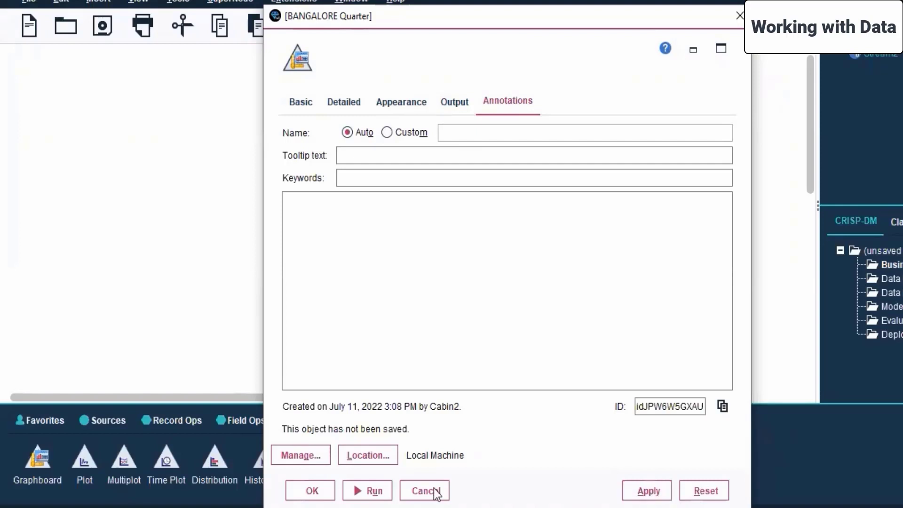
click(314, 492)
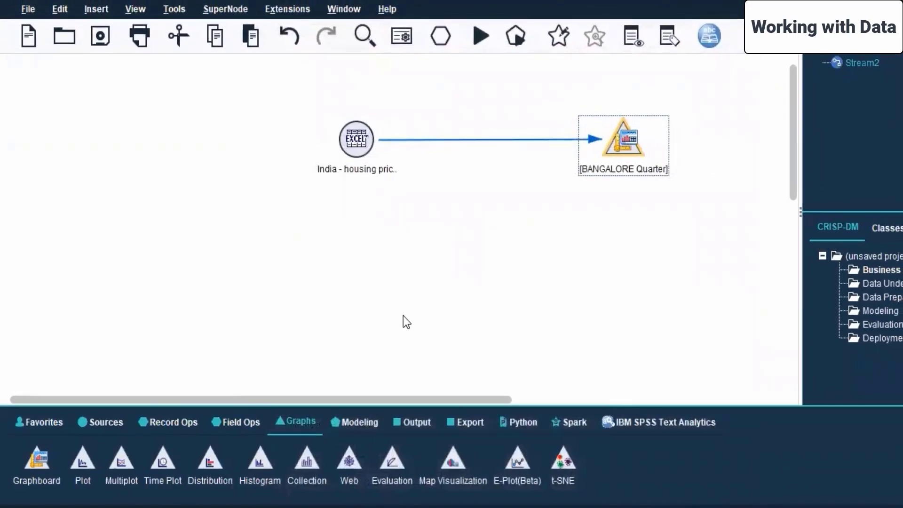
Run the selected Excel and Graphboard nodes together and view the resulting line graph enlarged
click(371, 139)
click(651, 90)
drag(522, 72, 327, 222)
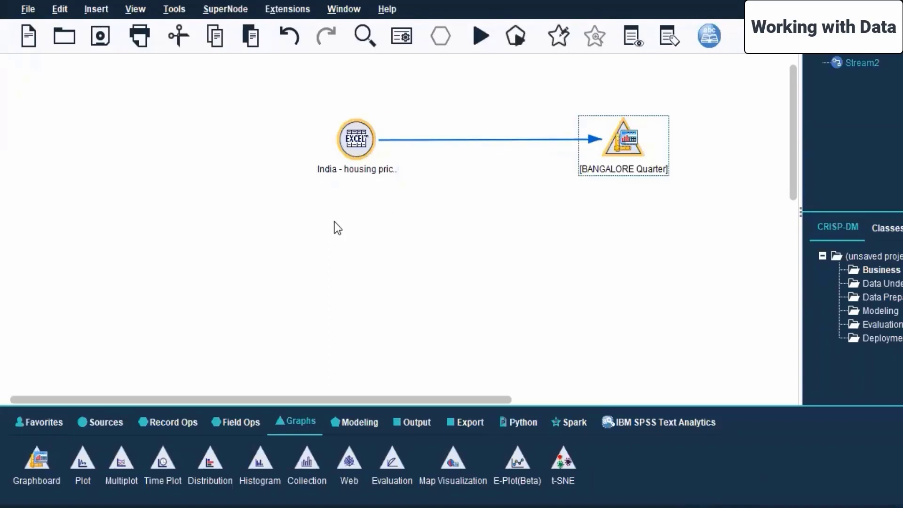
right_click(363, 128)
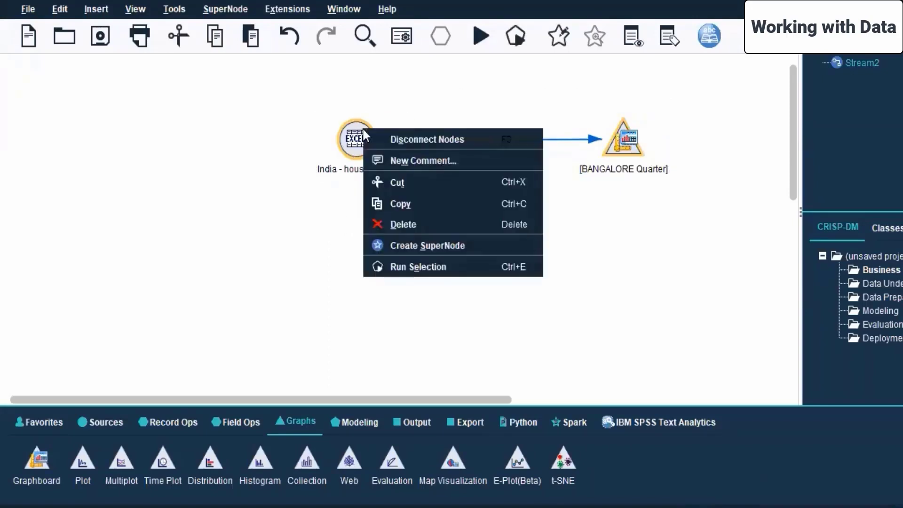
click(417, 267)
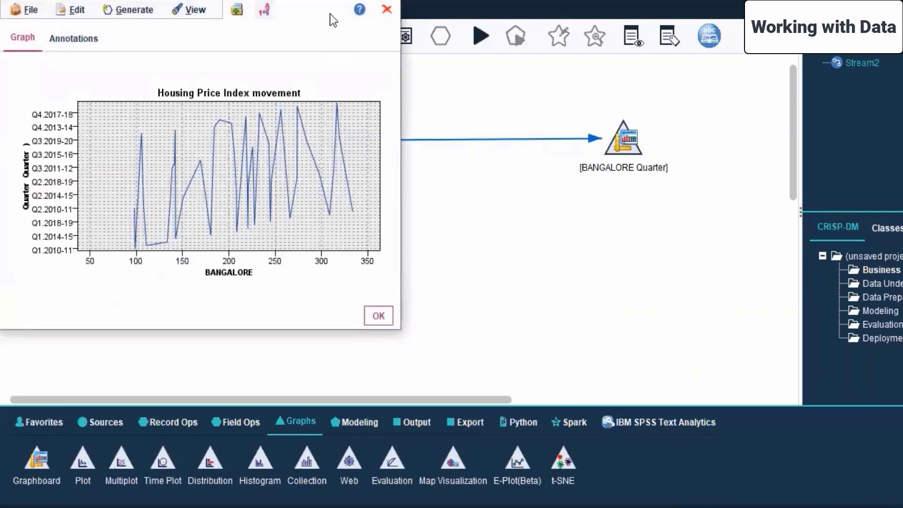
click(357, 2)
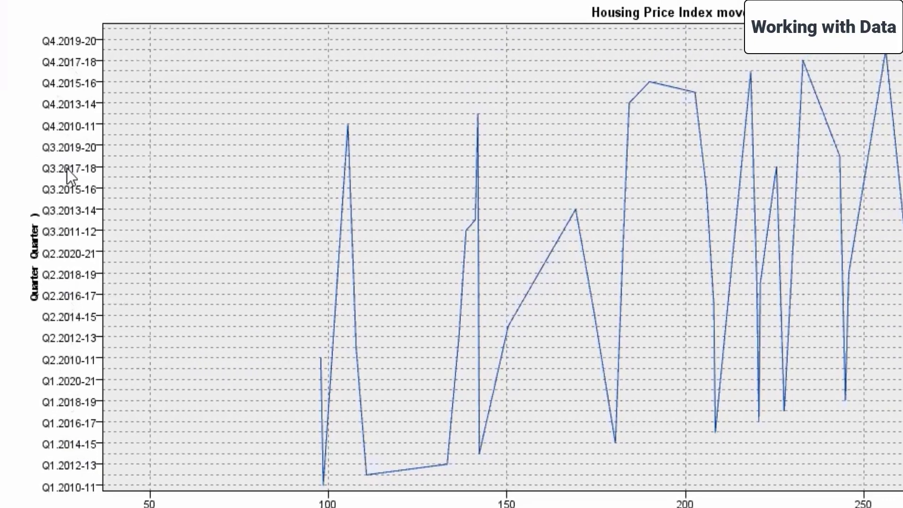
Check the line graph output's annotations, return to the graph, and show its General toolbar
click(75, 44)
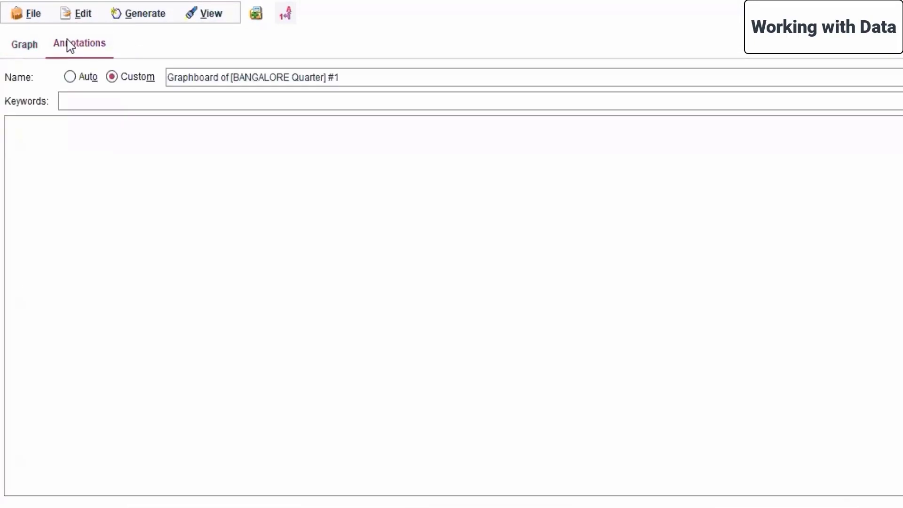
click(22, 47)
click(200, 17)
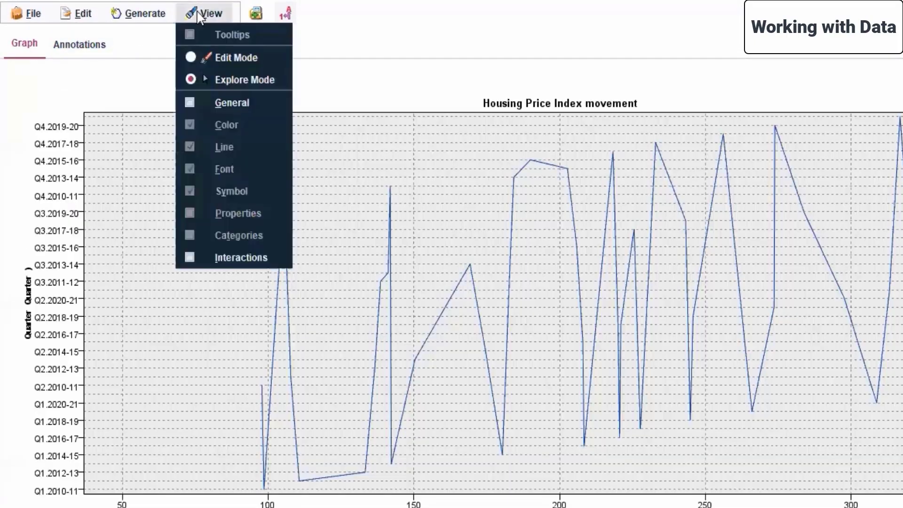
click(214, 102)
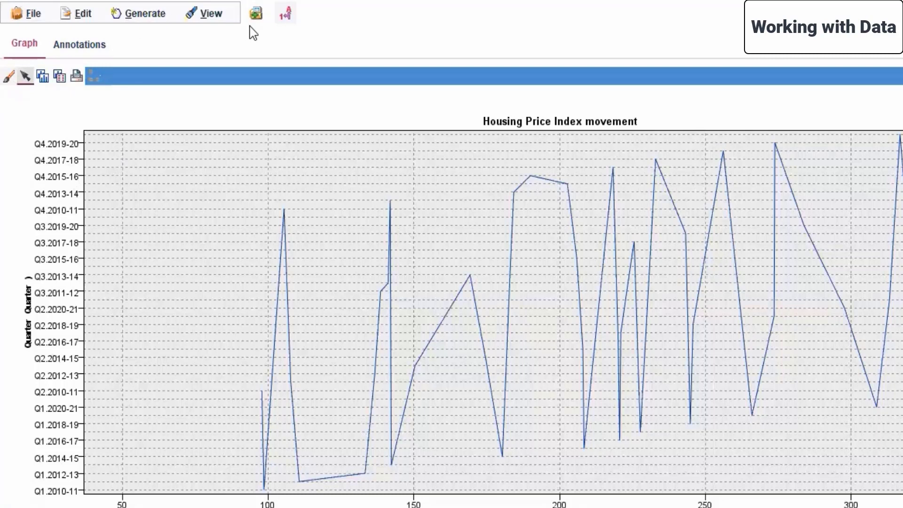
Review the line graph's export formats, editing commands and node generation options
click(20, 14)
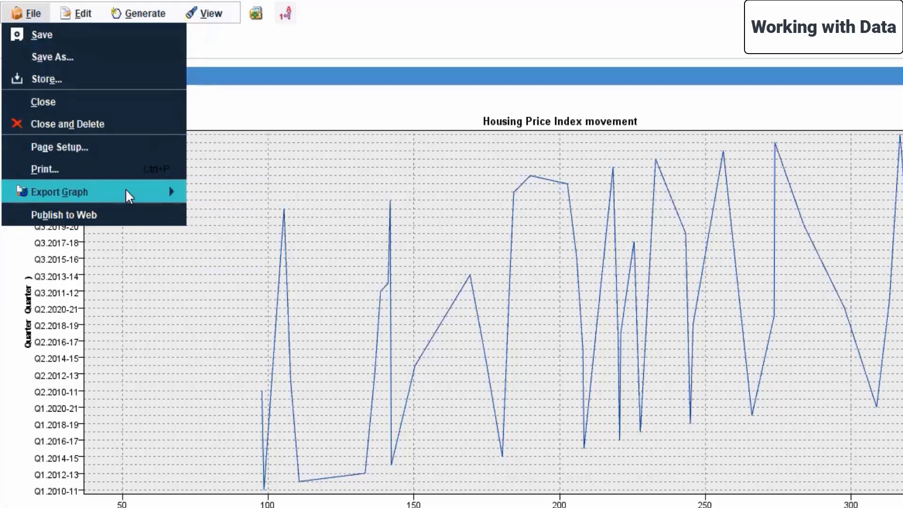
mouse_move(127, 193)
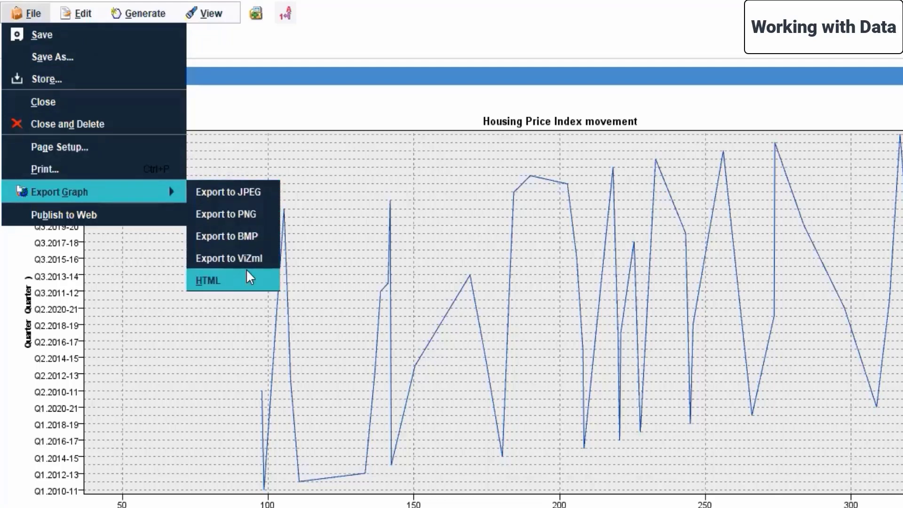
click(352, 213)
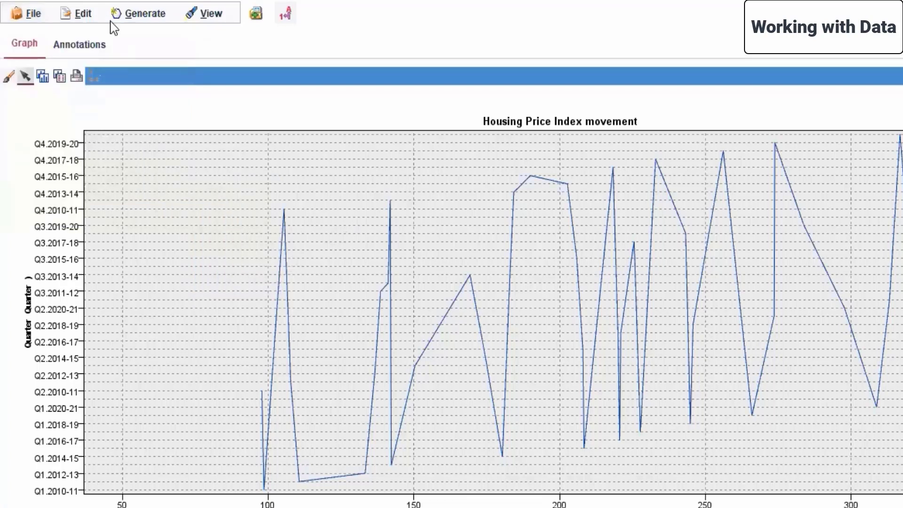
click(71, 19)
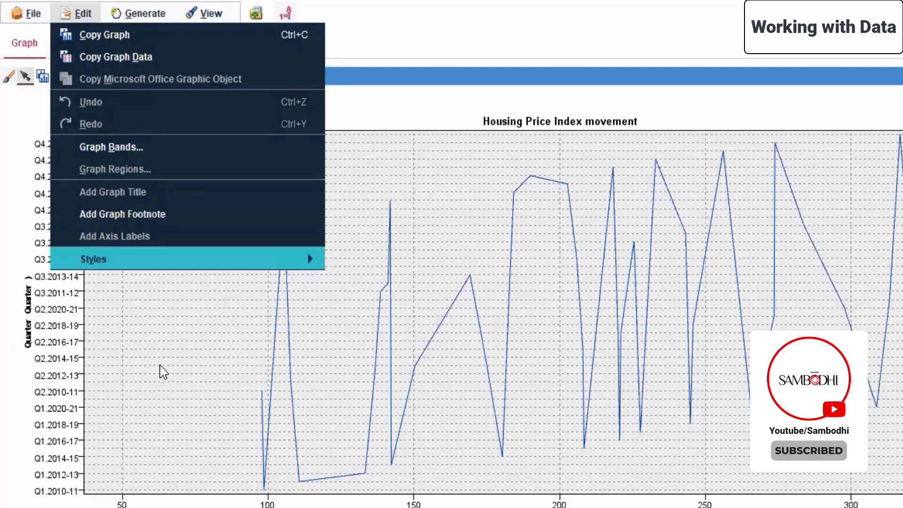
mouse_move(132, 16)
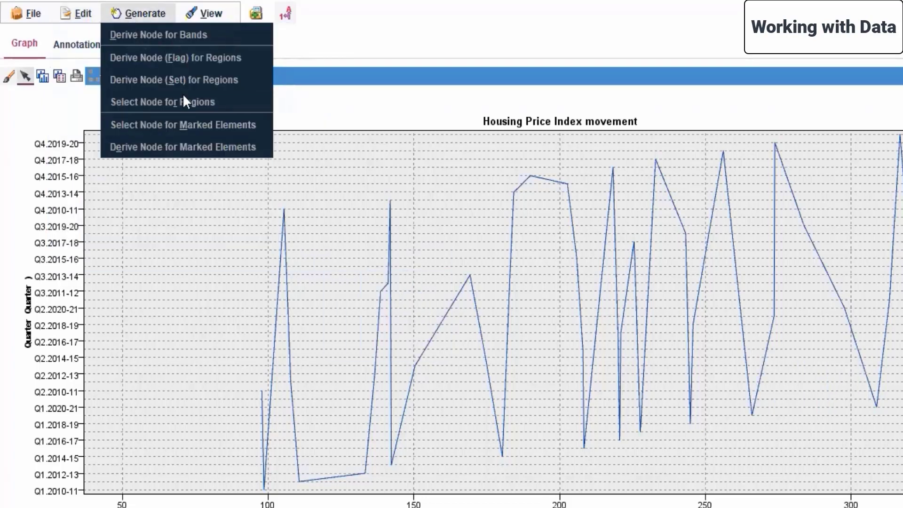
click(406, 51)
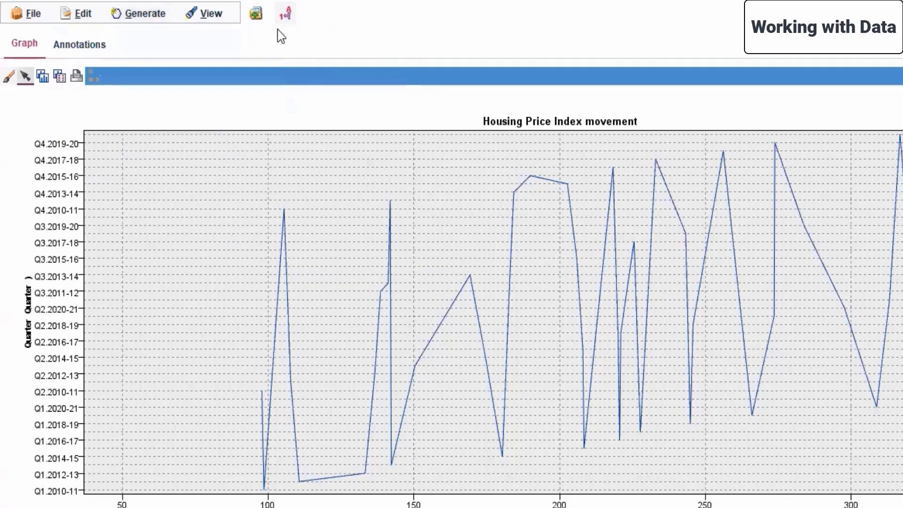
Switch the line graph to Edit Mode to view its formatting tools and return to Explore Mode
click(208, 16)
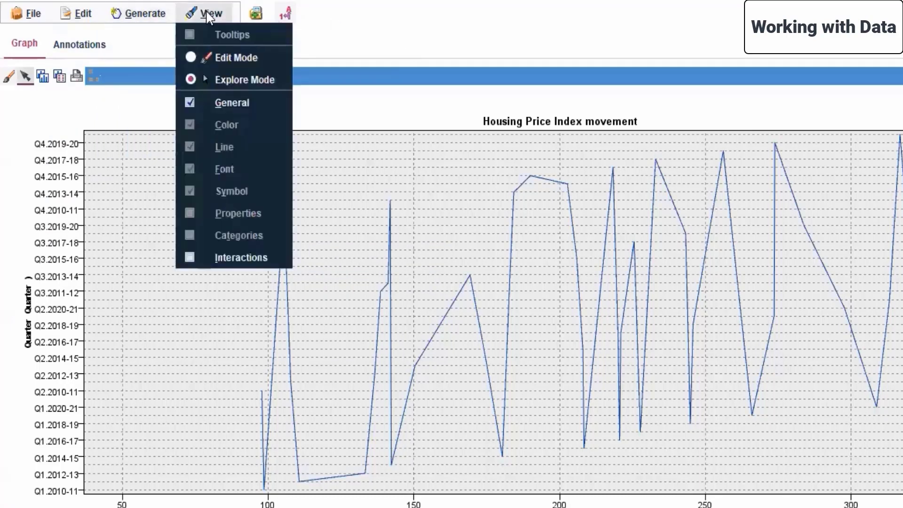
click(237, 57)
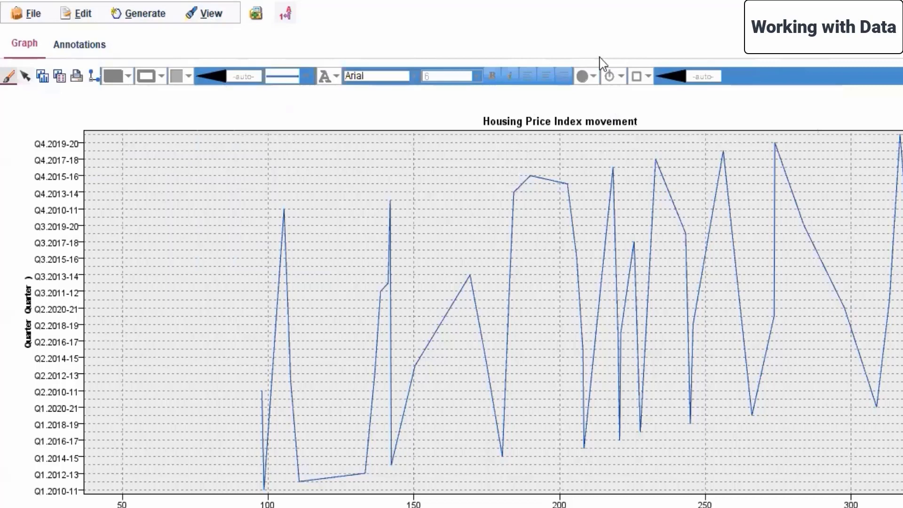
click(25, 79)
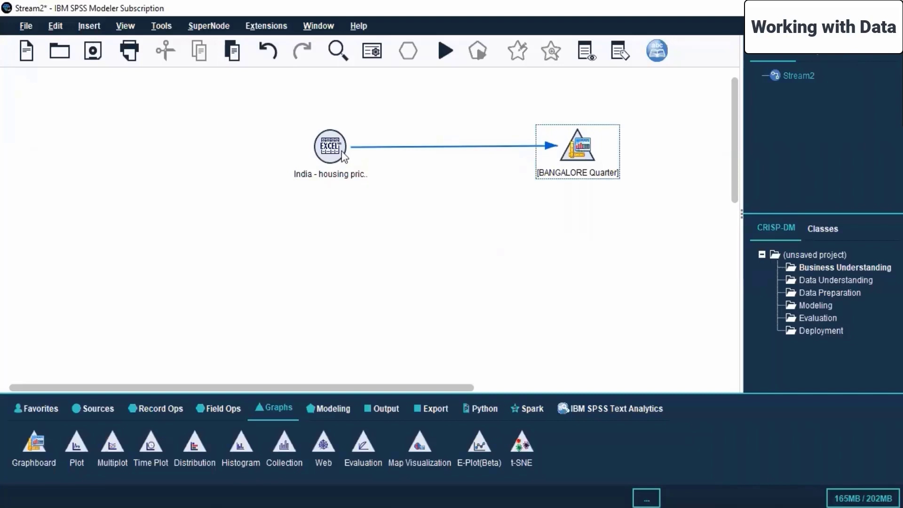
Run the stream from the India housing price Excel node and maximize the resulting line graph output
click(322, 150)
right_click(323, 149)
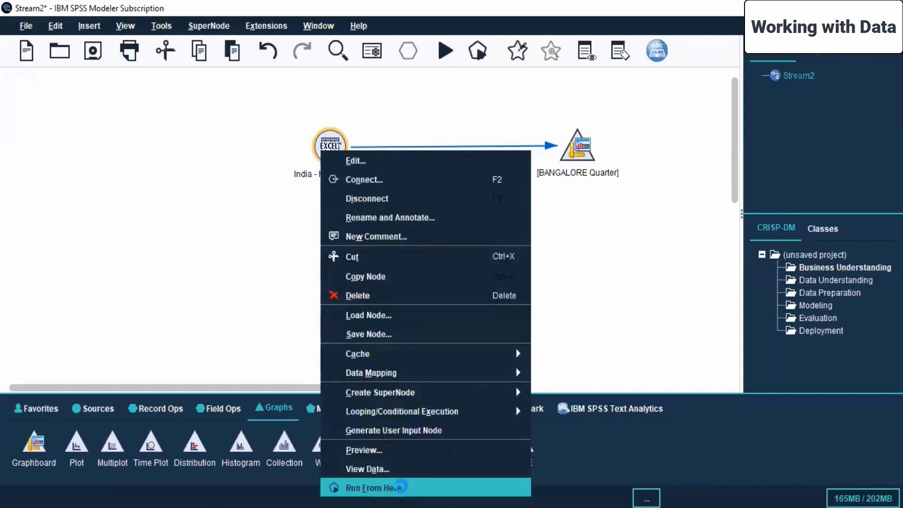
click(398, 488)
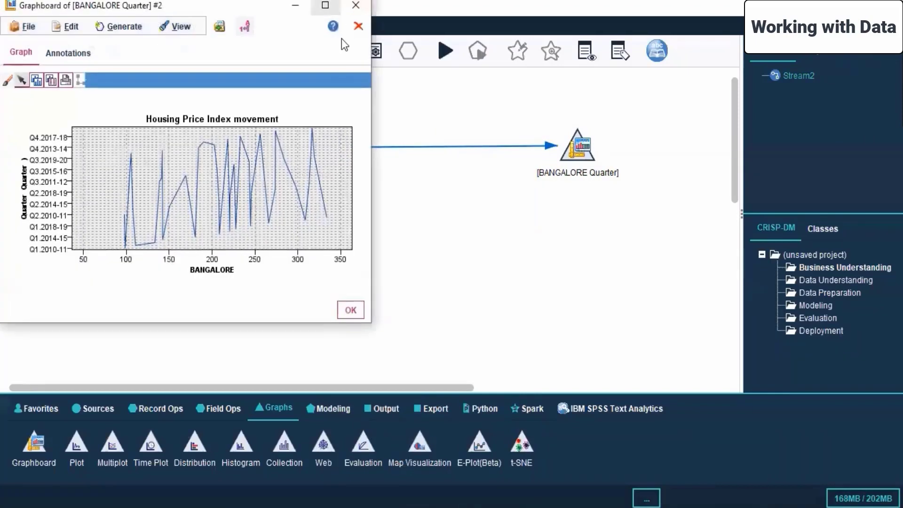
click(326, 6)
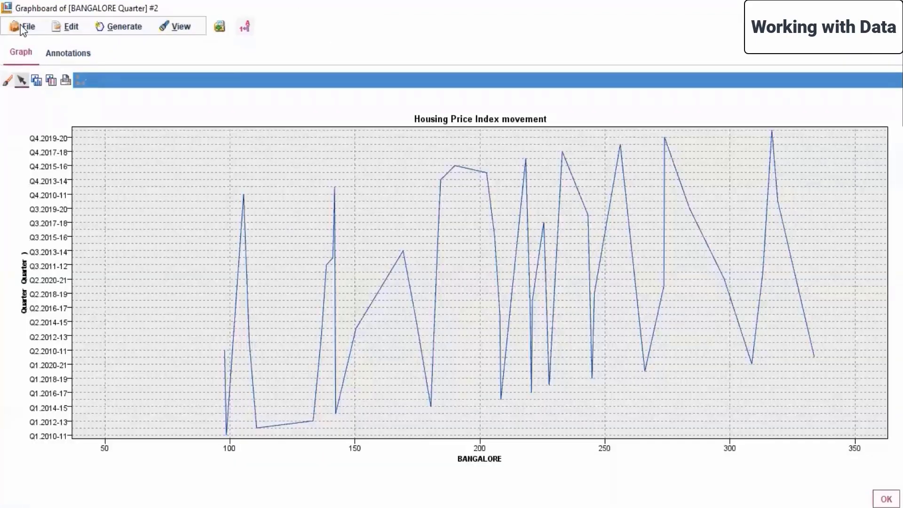
Start saving the line graph output and browse to the Day 6 folder inside Live Sessions, SPSS MODELLER
click(21, 24)
click(38, 45)
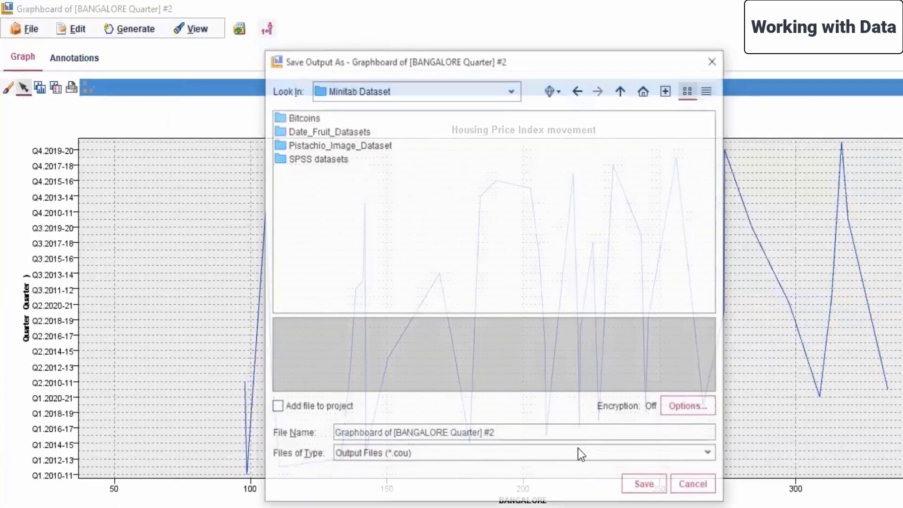
click(510, 97)
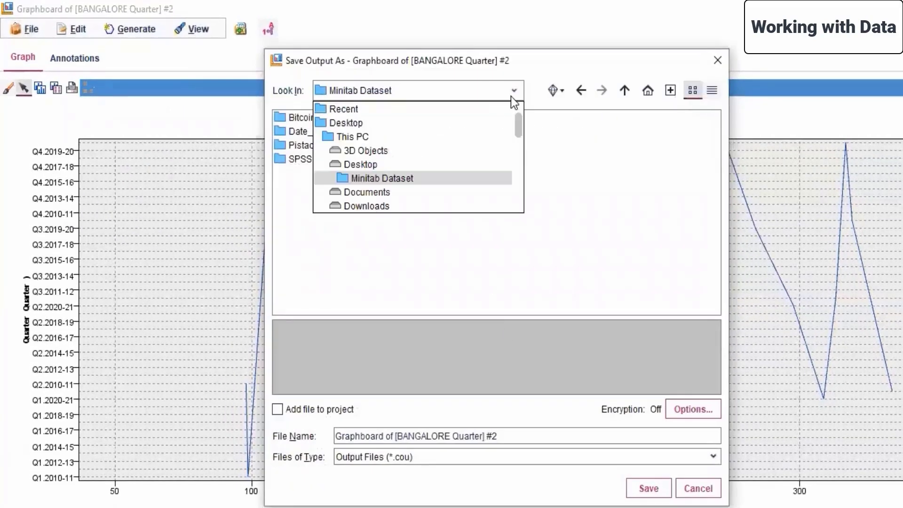
scroll(376, 201, down, 3)
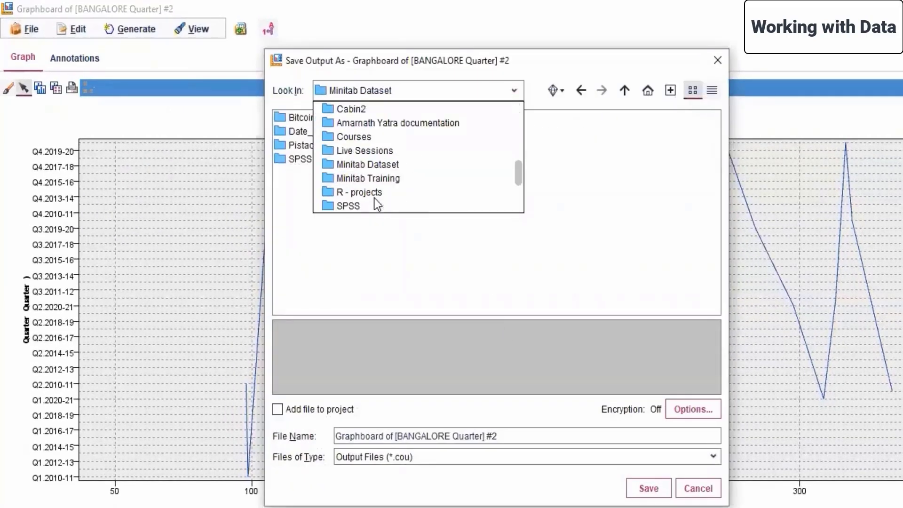
click(370, 151)
double_click(297, 199)
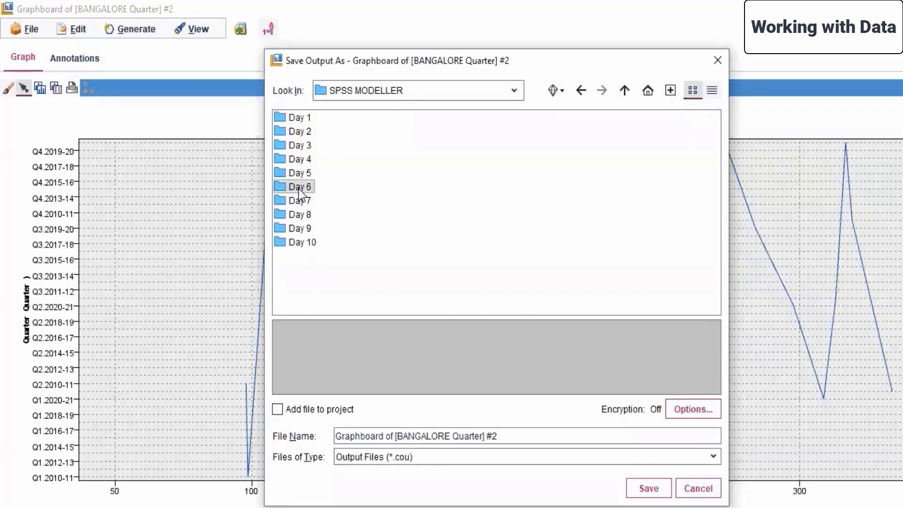
double_click(298, 188)
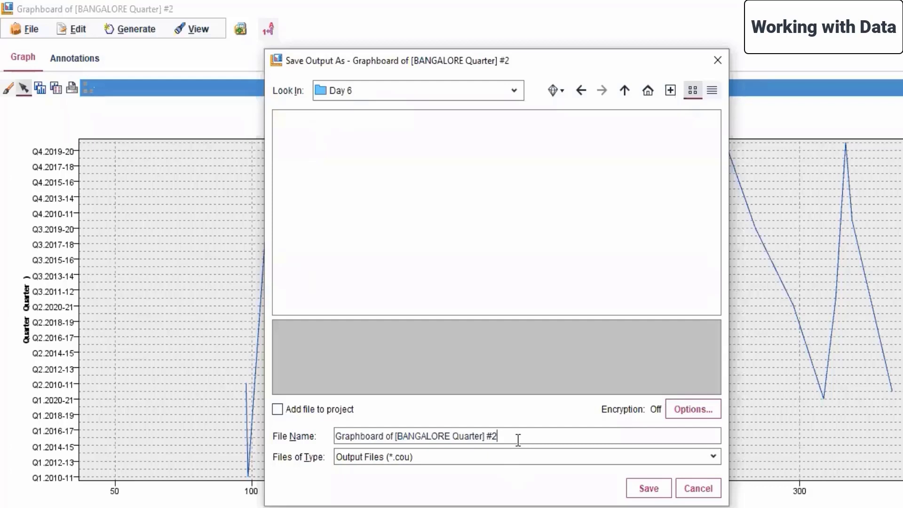
Name the output file "Graphboard of Bangalore - Line graph" and keep the Output Files (*.cou) type
key(BackSpace)
key(BackSpace)
key(BackSpace)
key(BackSpace)
key(BackSpace)
key(BackSpace)
key(BackSpace)
key(BackSpace)
key(BackSpace)
key(BackSpace)
key(BackSpace)
key(BackSpace)
key(BackSpace)
key(BackSpace)
key(BackSpace)
key(BackSpace)
key(BackSpace)
key(BackSpace)
key(BackSpace)
key(BackSpace)
key(BackSpace)
key(BackSpace)
text(Bangalore - Line graph)
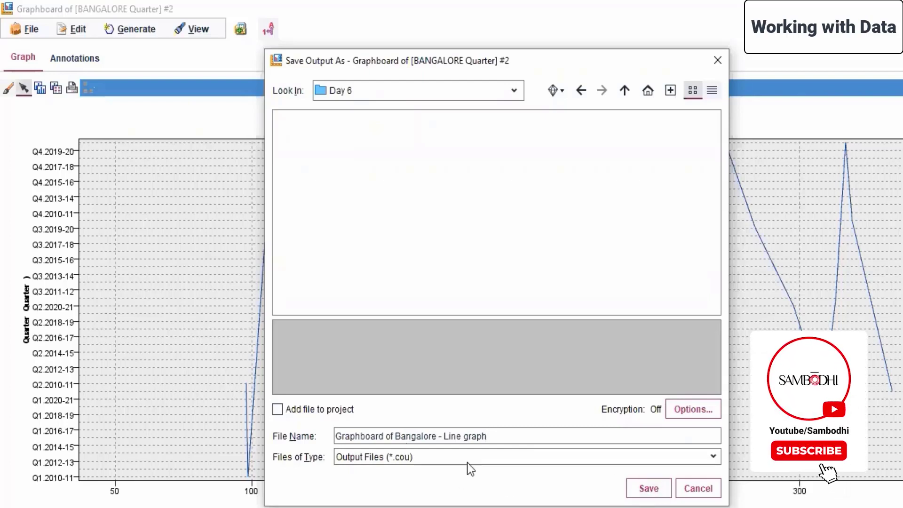
click(417, 462)
click(431, 466)
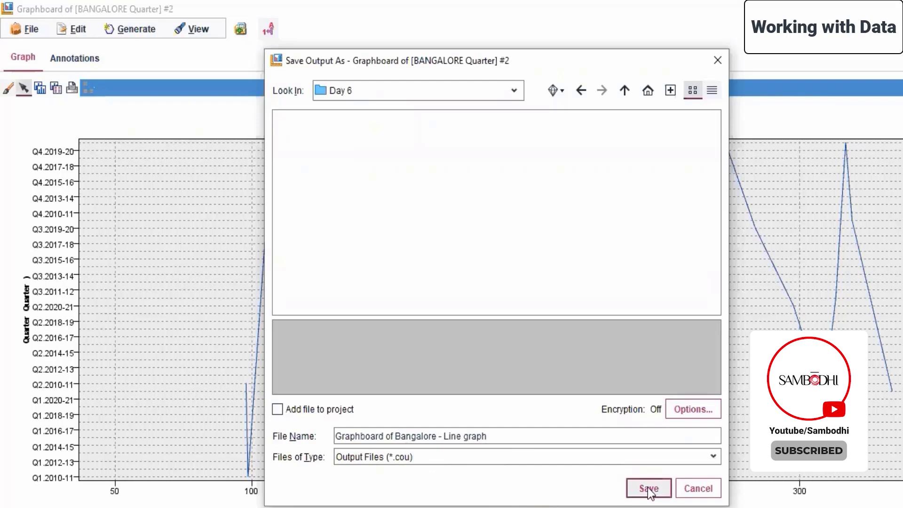
Check the file encryption options, cancel them, and save the line graph output without encryption
click(682, 410)
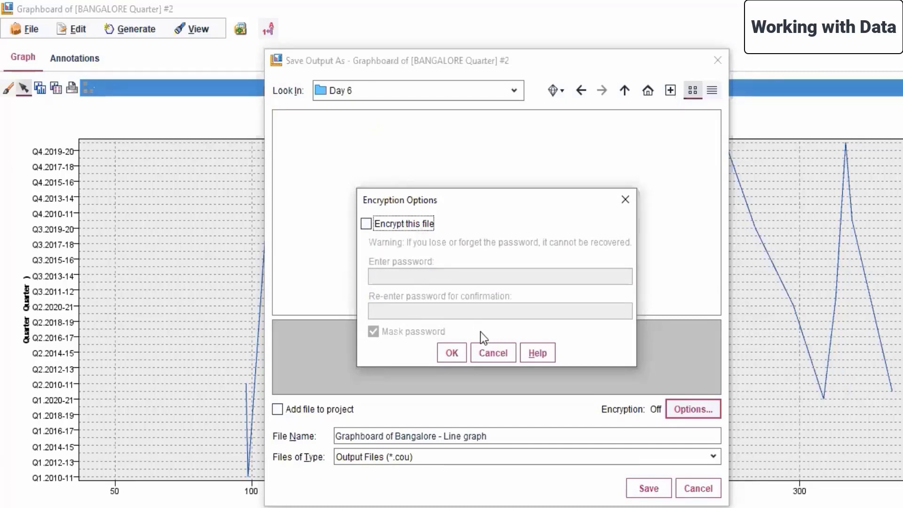
click(492, 354)
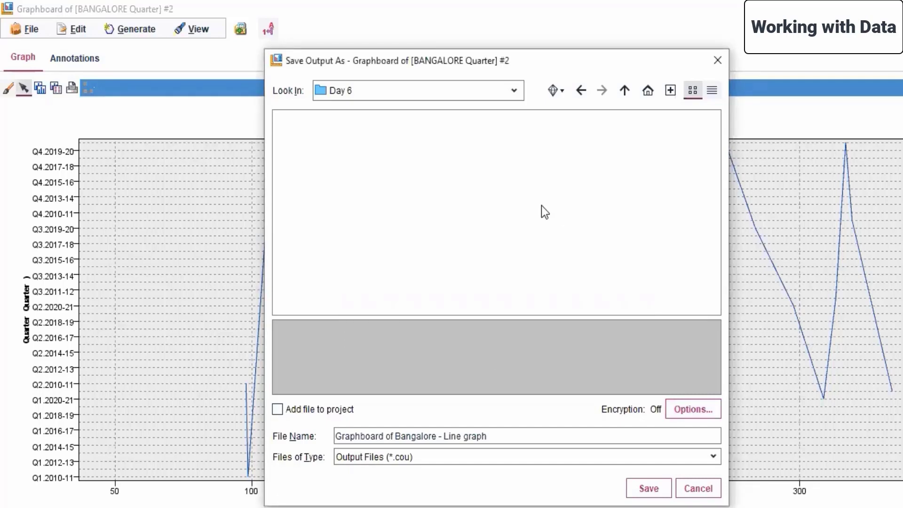
click(646, 488)
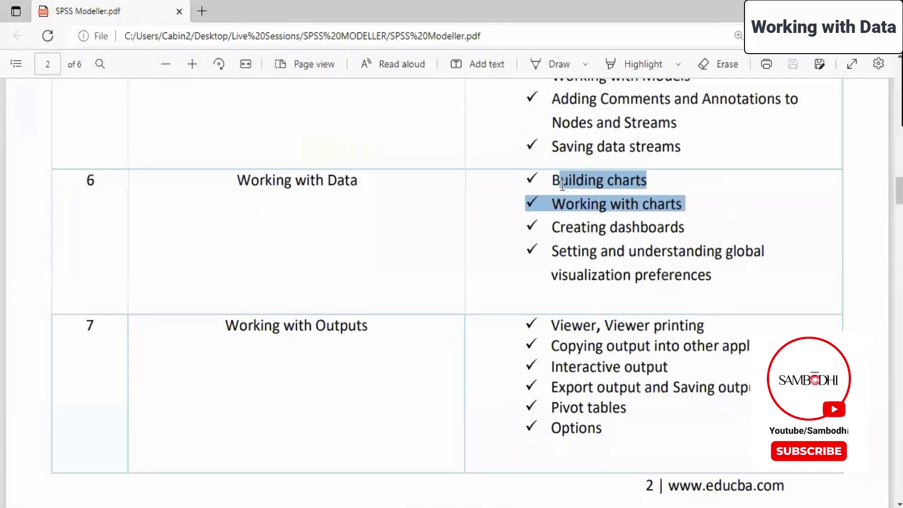
Select the "Building charts" and "Working with charts" topics of section 6 in the SPSS Modeller.pdf outline
click(545, 179)
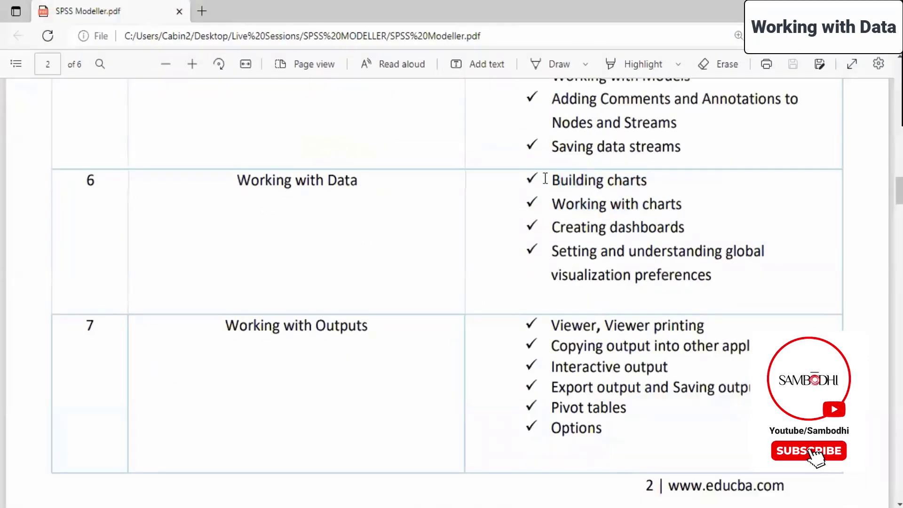
drag(545, 179, 692, 205)
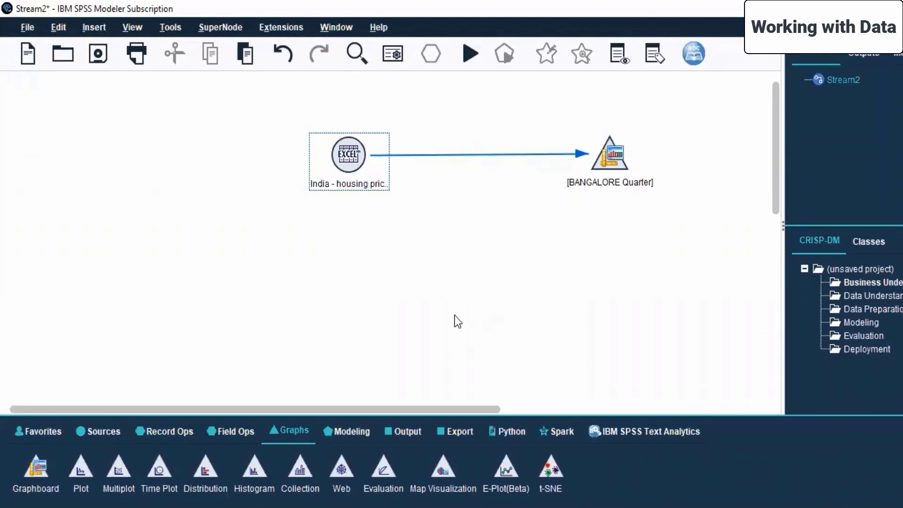
Add a Time Plot node below the India housing price Excel node and connect the Excel node to it
double_click(154, 469)
drag(687, 162, 370, 331)
click(348, 158)
right_click(348, 158)
key(Escape)
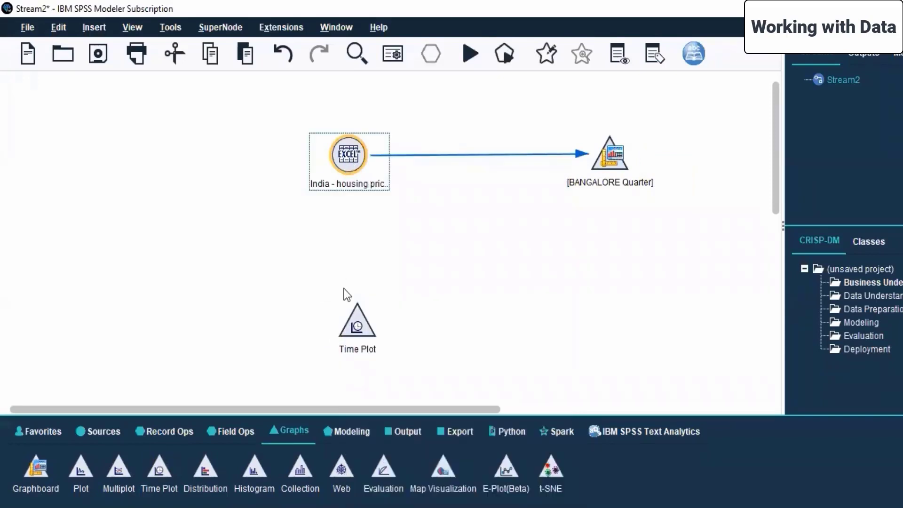
click(355, 312)
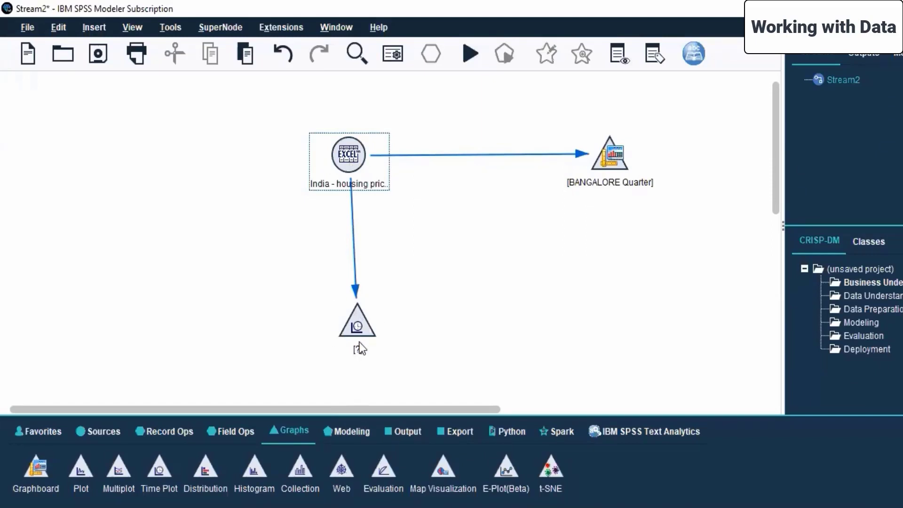
Open the Time Plot node's settings, look through the fields available as series, and cancel the field selection
click(366, 320)
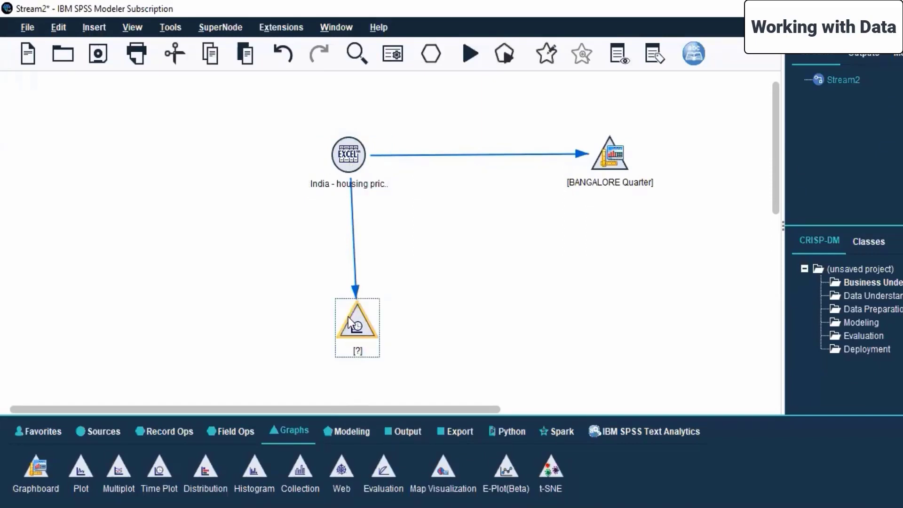
right_click(348, 317)
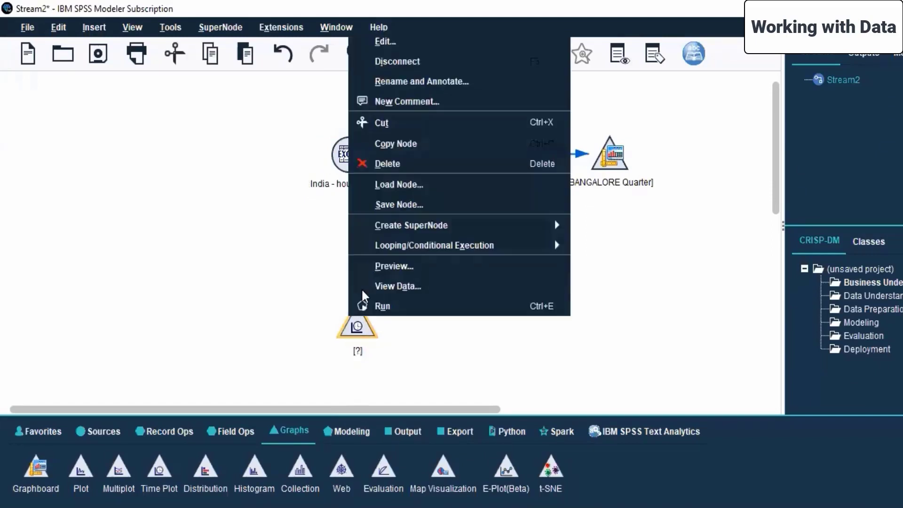
click(433, 44)
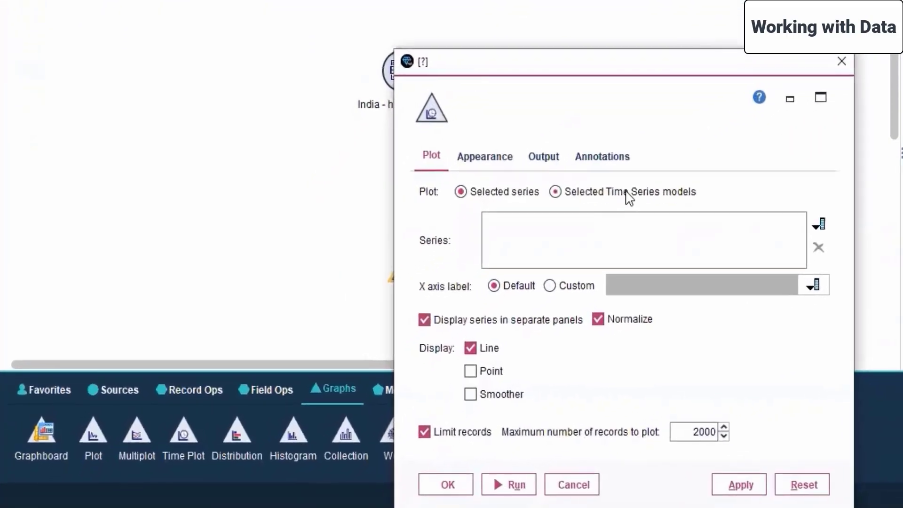
click(826, 219)
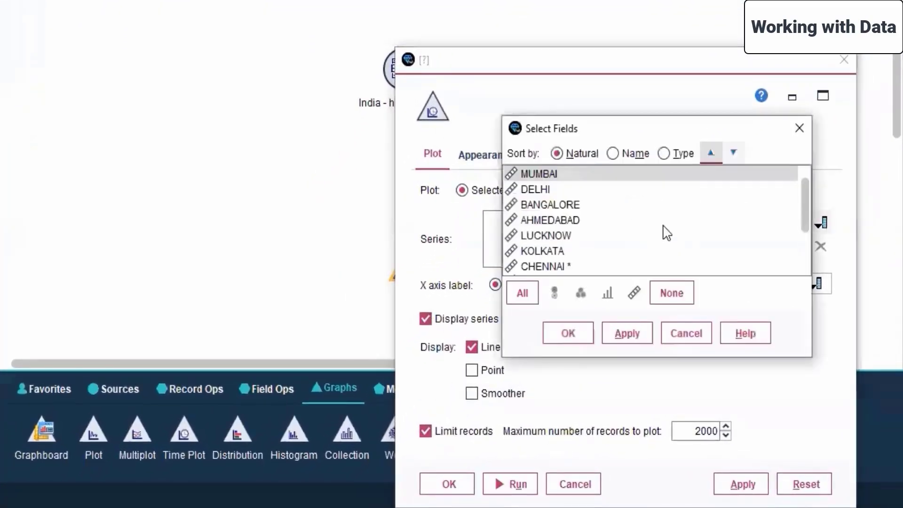
scroll(684, 249, down, 1)
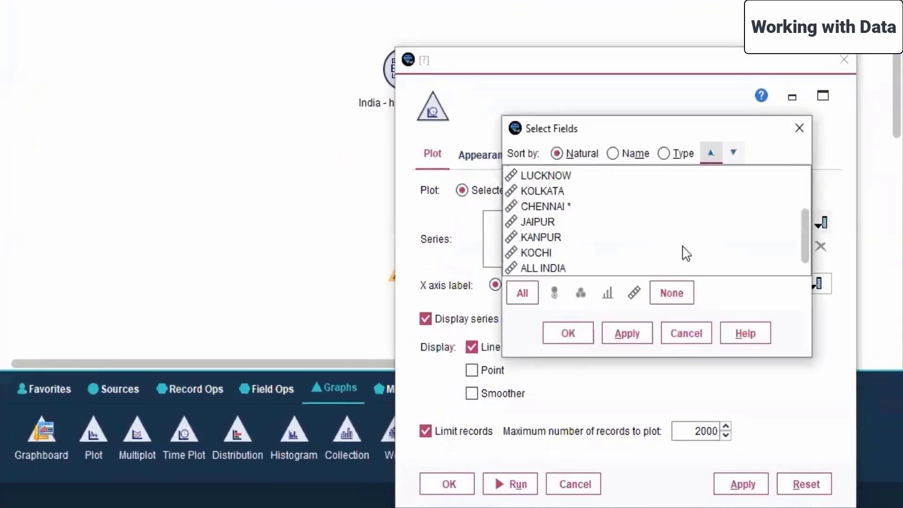
click(687, 335)
Set the plot to Selected Time Series models, check its available fields sorted by name and type, and cancel the field selection
click(638, 196)
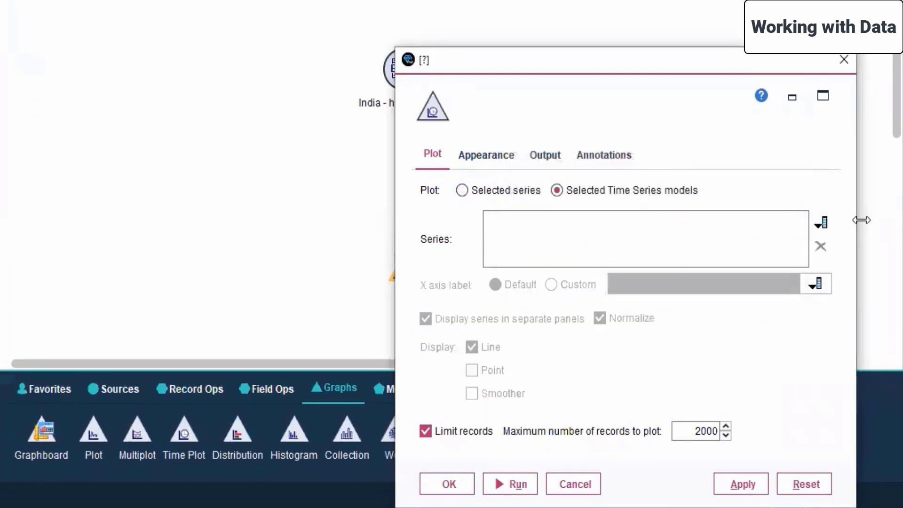
click(821, 222)
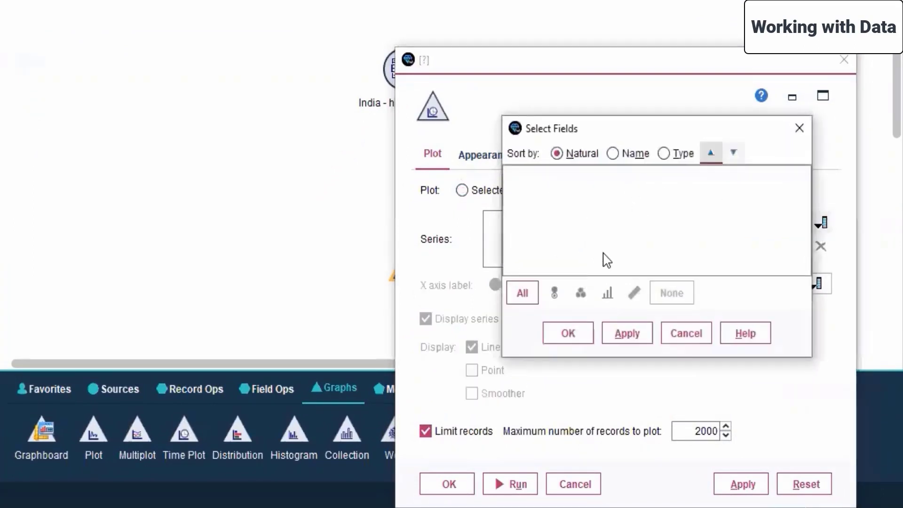
click(626, 155)
click(679, 155)
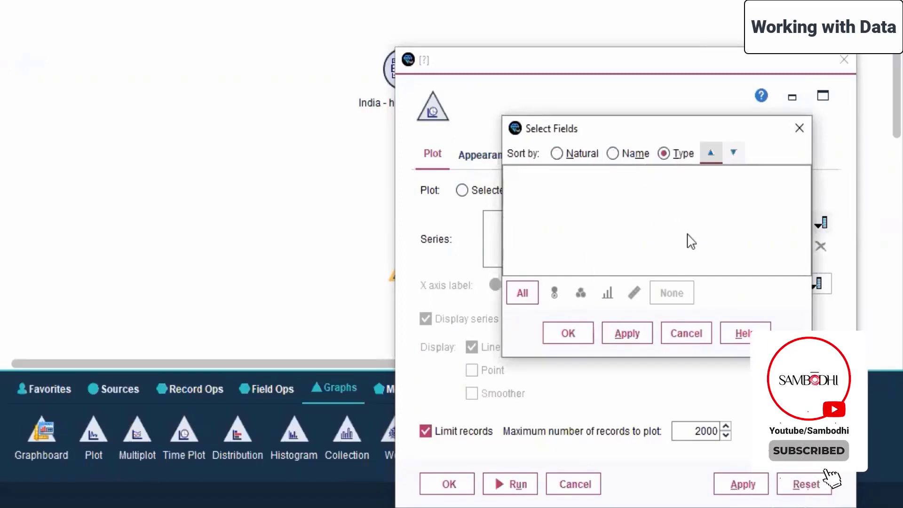
click(674, 335)
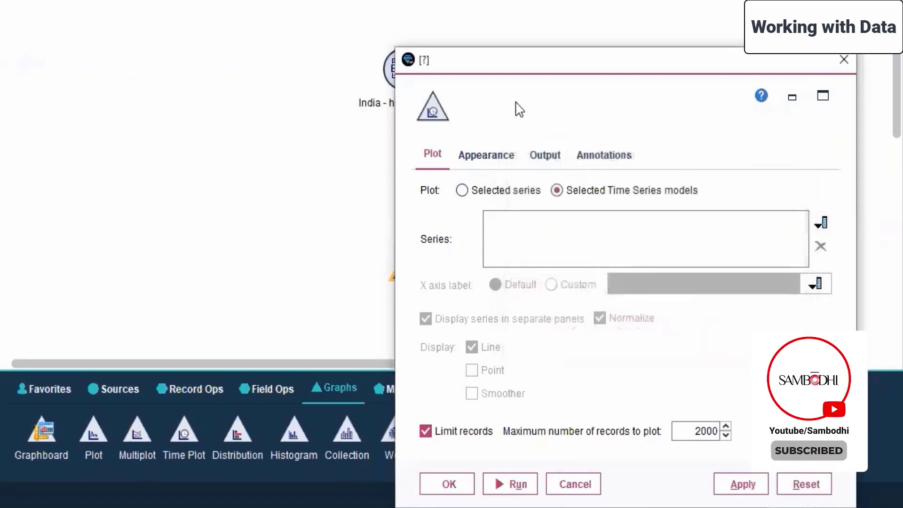
Set the plot to Selected series, add the Smoother display and turn off the Line display
click(479, 193)
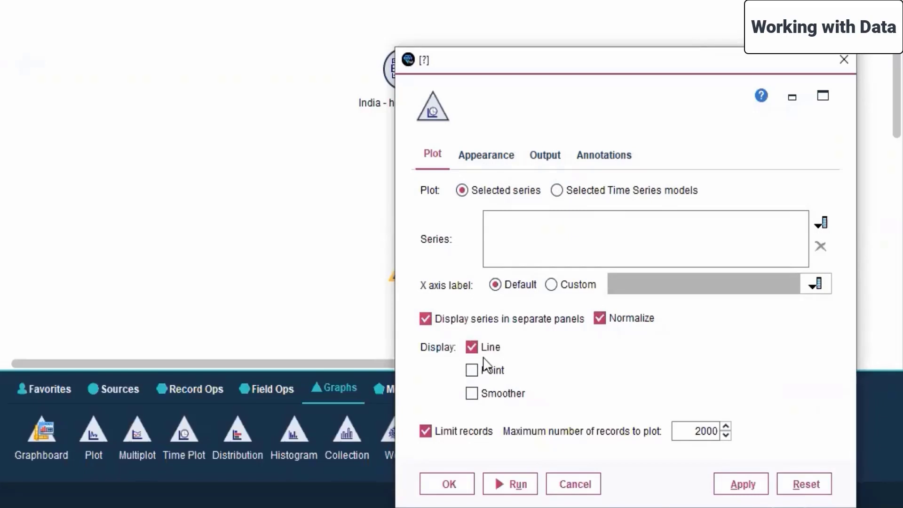
click(474, 395)
click(474, 347)
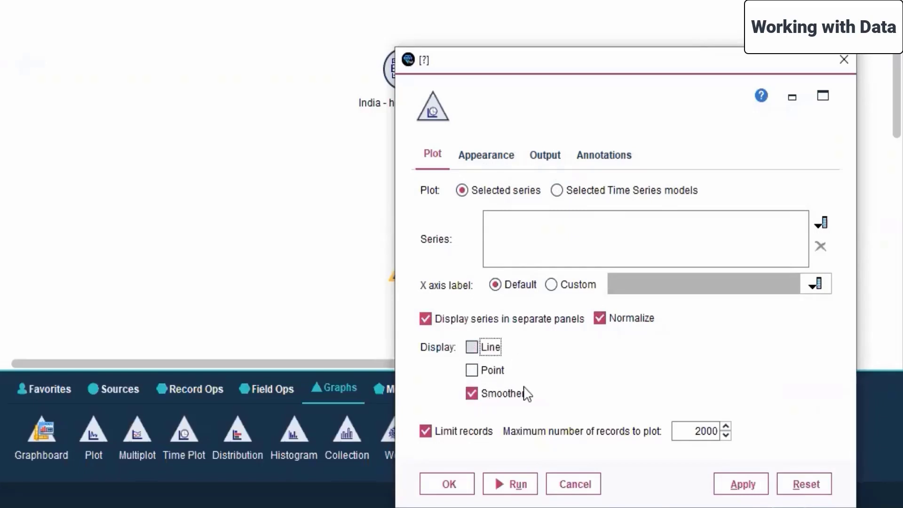
Choose ALL INDIA, BANGALORE, DELHI and MUMBAI as the series for the time plot
click(821, 223)
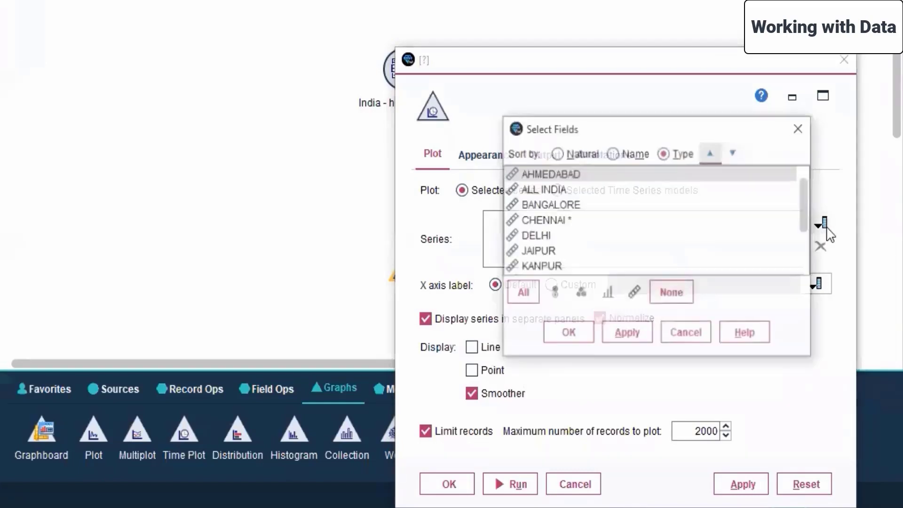
click(559, 193)
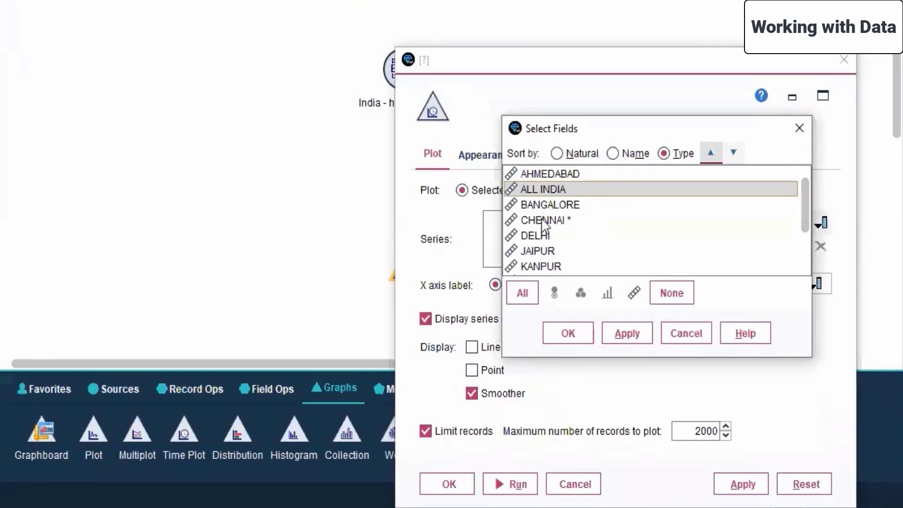
click(547, 236)
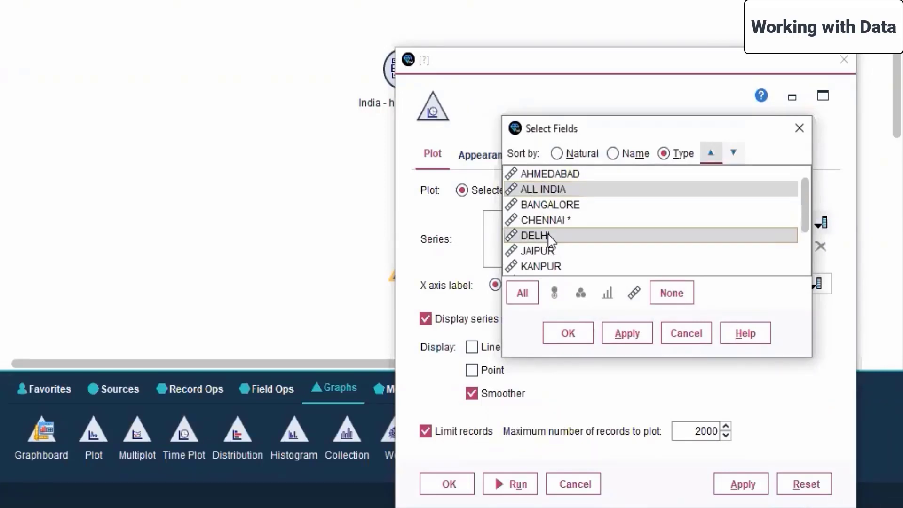
scroll(549, 238, down, 2)
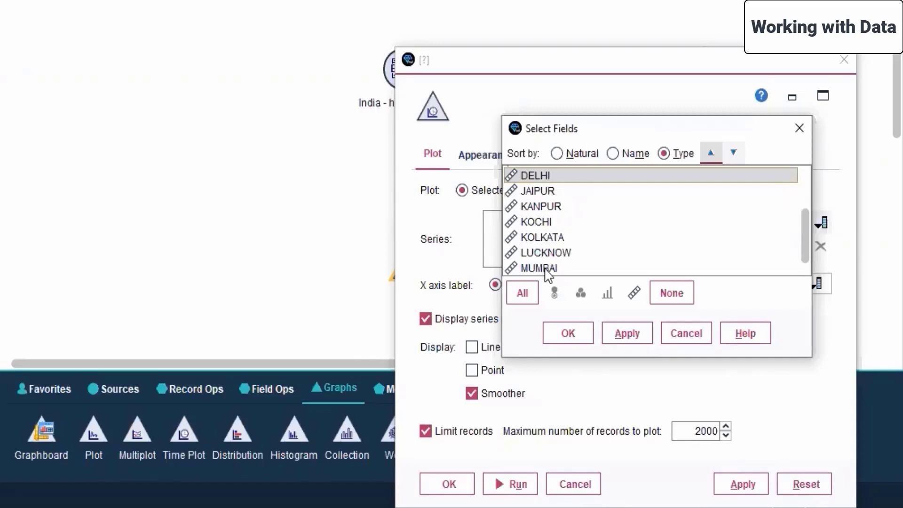
ctrl+click(545, 269)
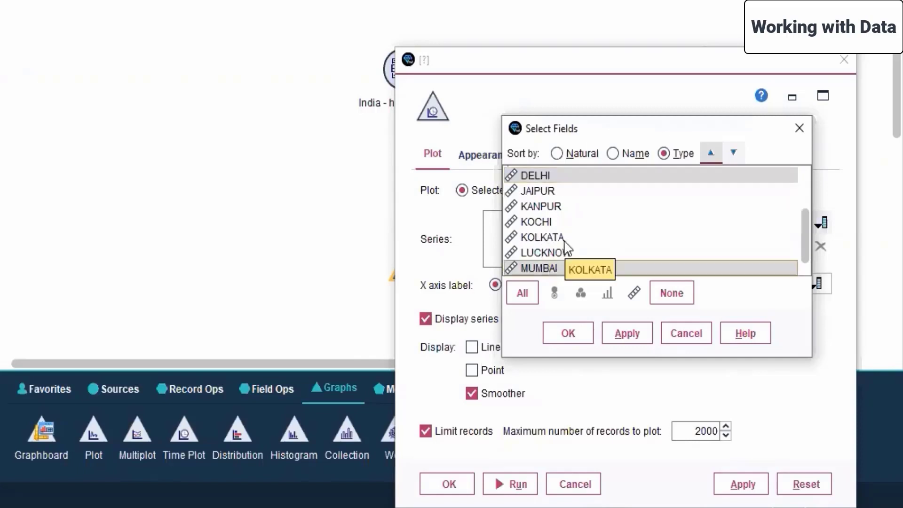
scroll(565, 245, up, 2)
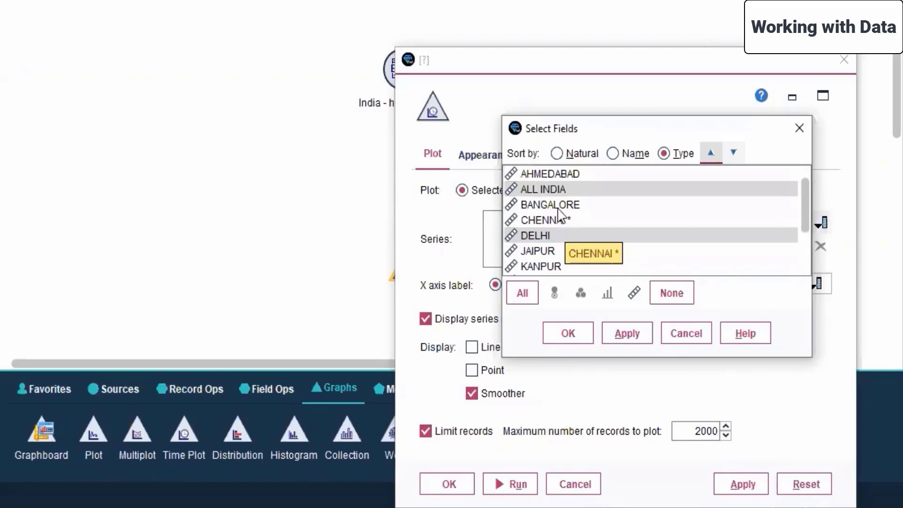
ctrl+click(567, 205)
click(630, 339)
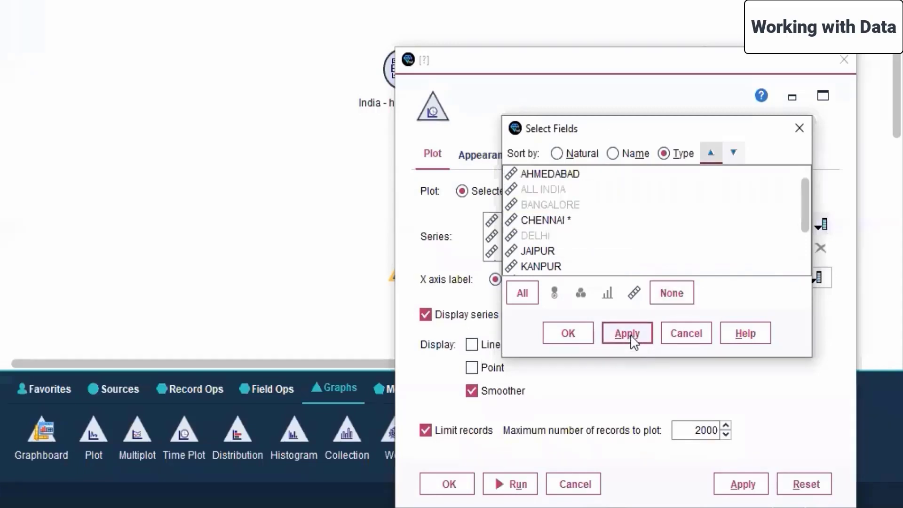
click(569, 334)
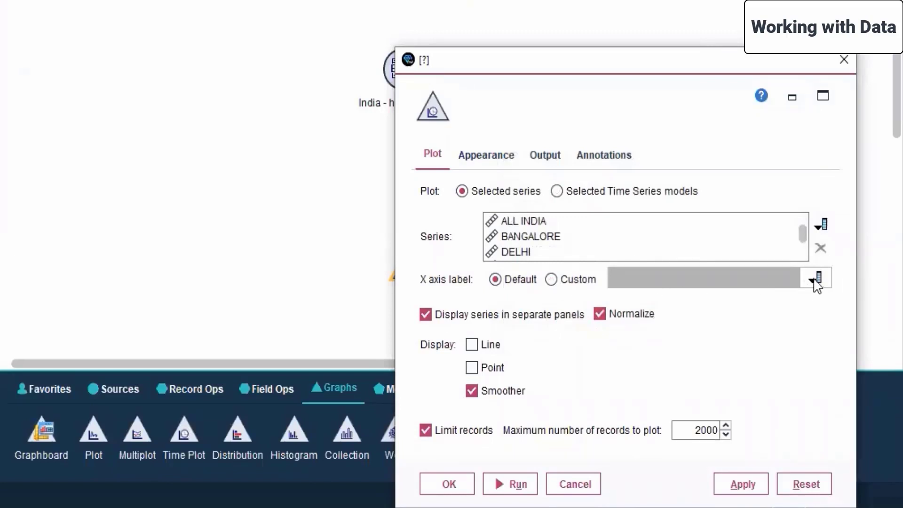
Use a custom X axis label taken from the Quarter field
click(570, 283)
click(805, 281)
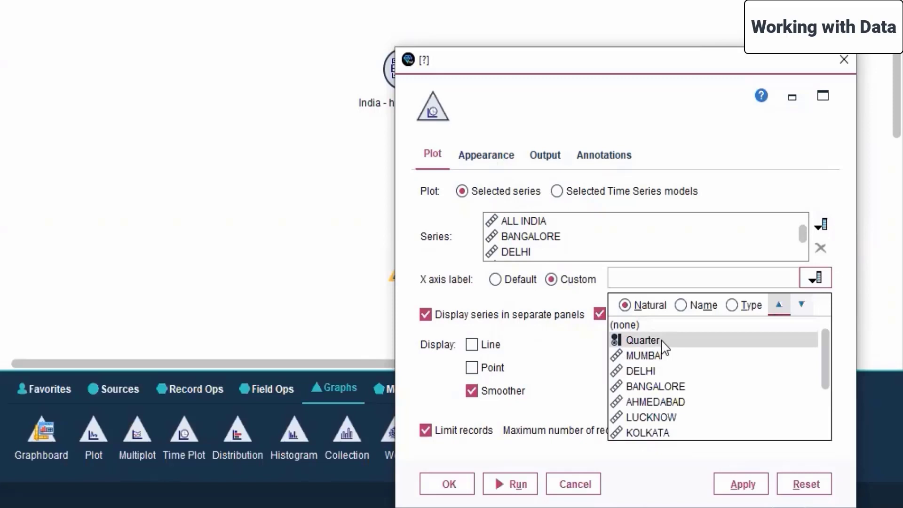
click(642, 340)
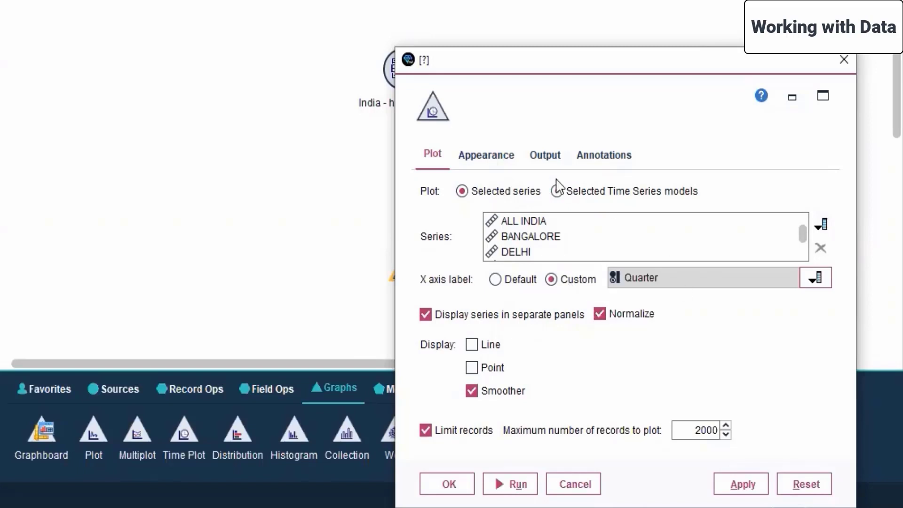
click(430, 157)
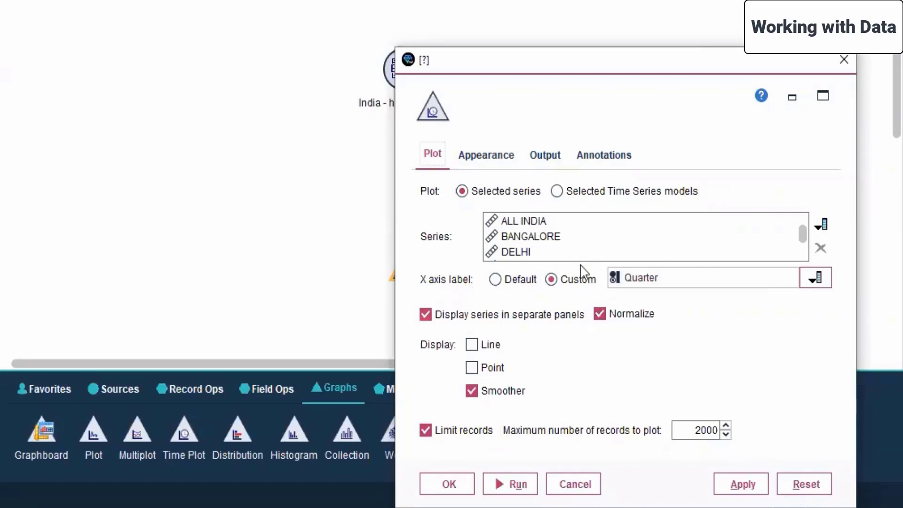
Title the time plot "Housing Index Price Analysis" in its appearance settings, keeping the gridline displayed
click(469, 158)
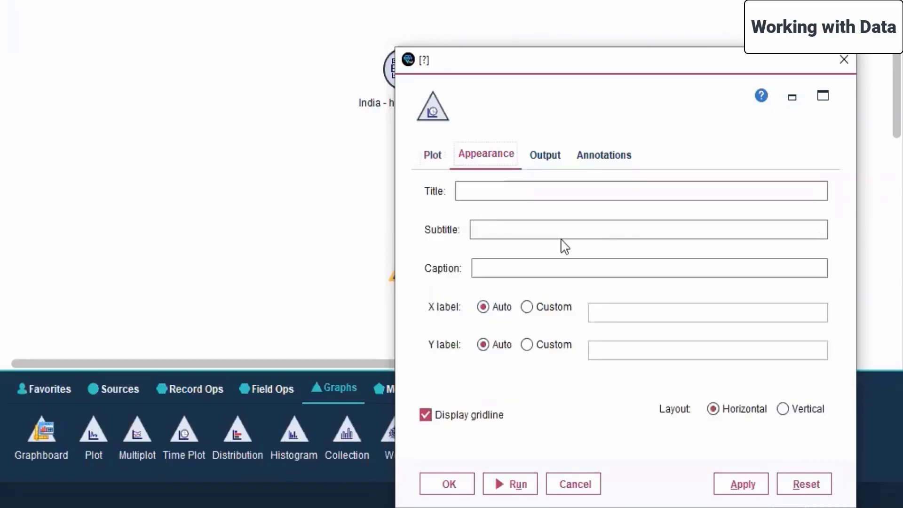
click(540, 187)
text(Housin)
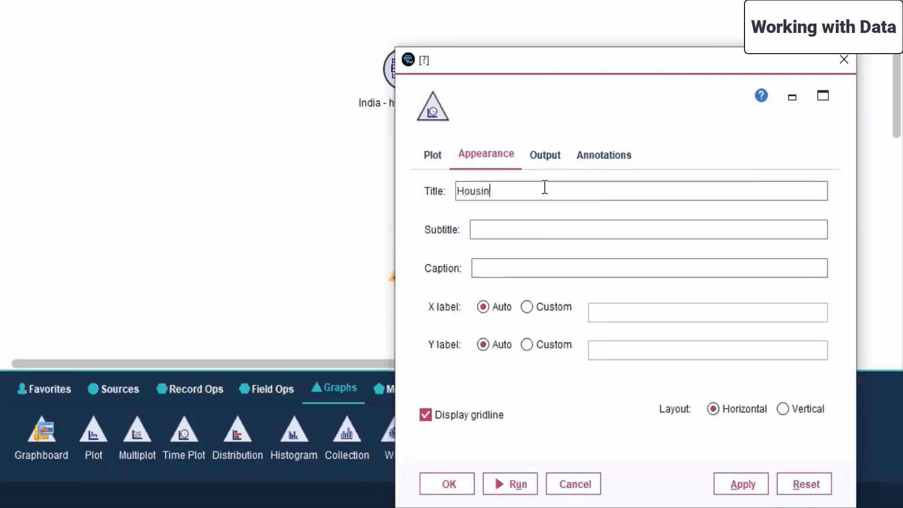
text(g Index P)
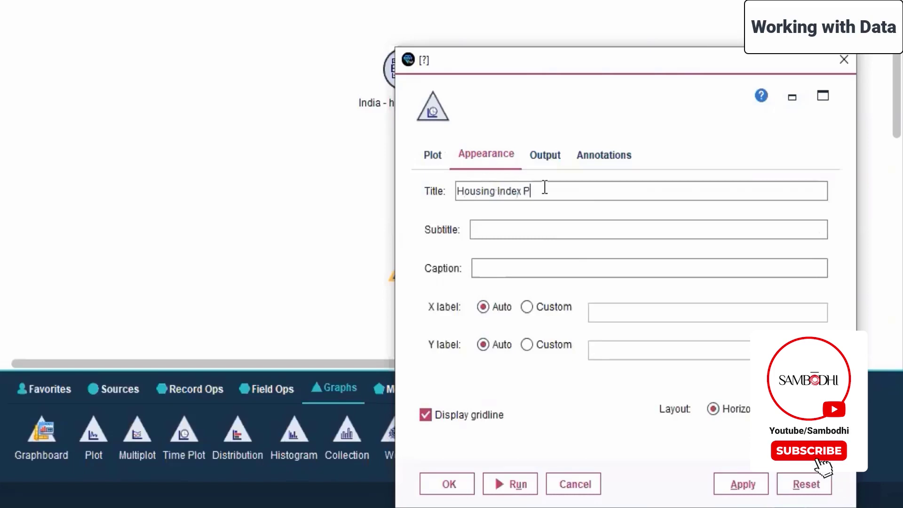
text(rice AN)
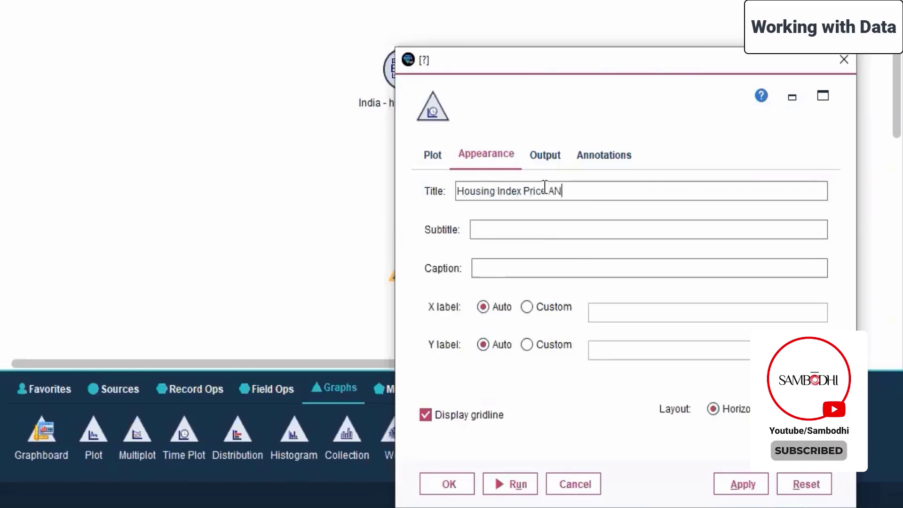
text(alysis)
click(561, 191)
key(BackSpace)
text(nalysis)
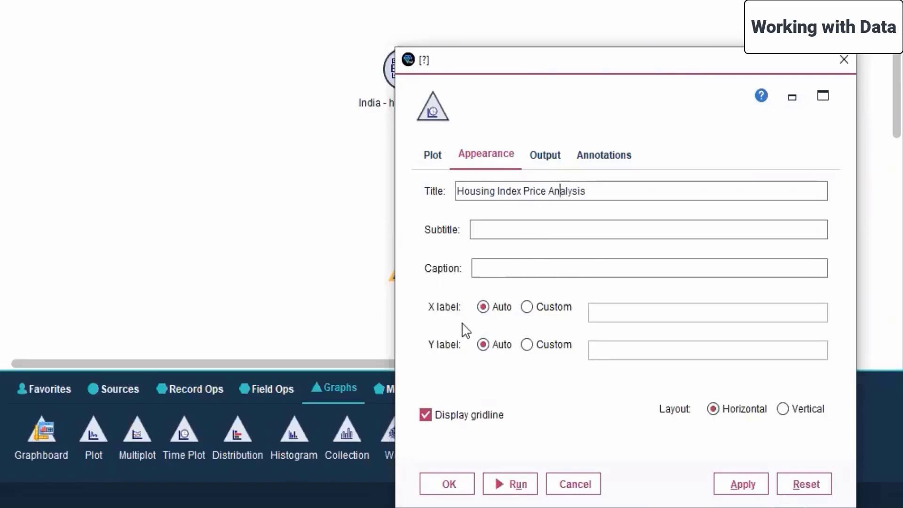
click(423, 413)
click(423, 410)
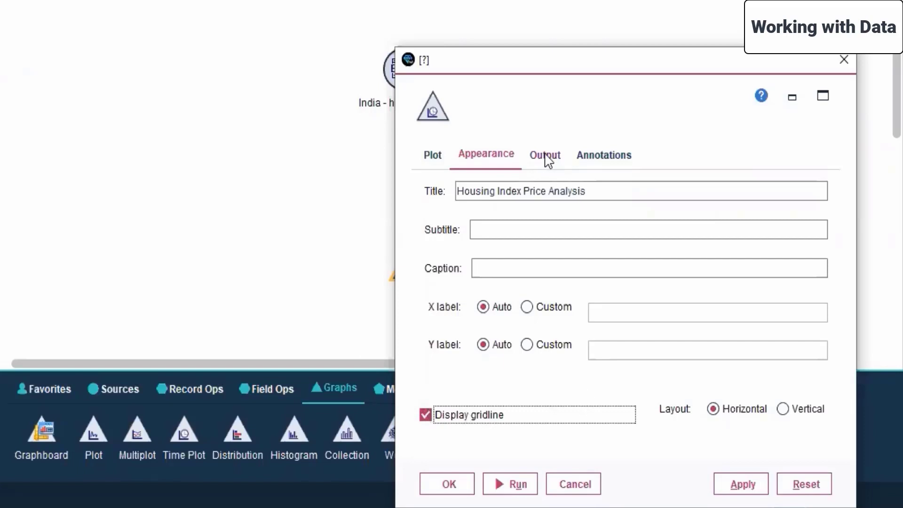
Check the output and annotation settings, keep output to screen, and apply the Time Plot node's settings
click(548, 158)
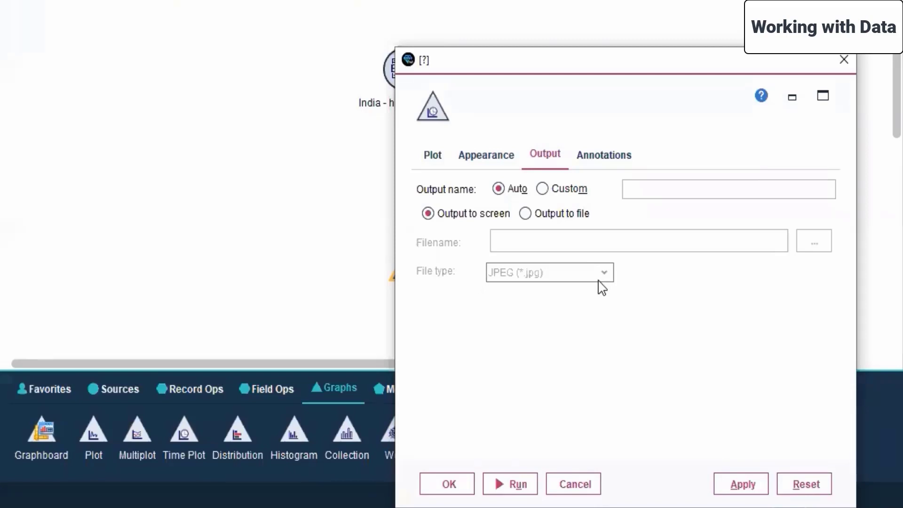
click(605, 164)
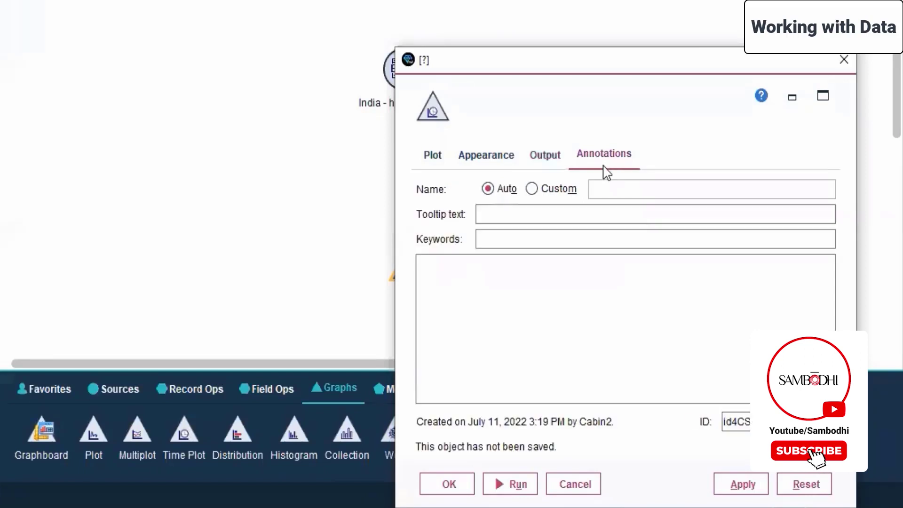
click(560, 157)
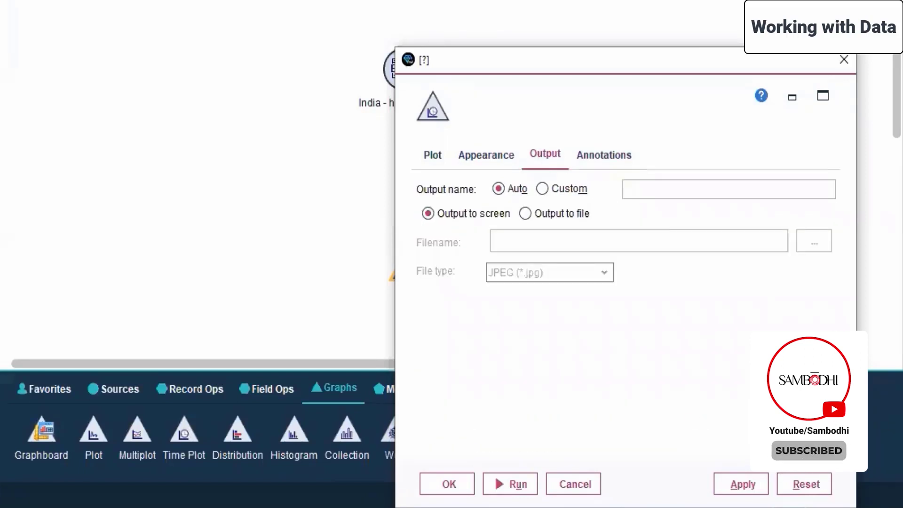
click(743, 489)
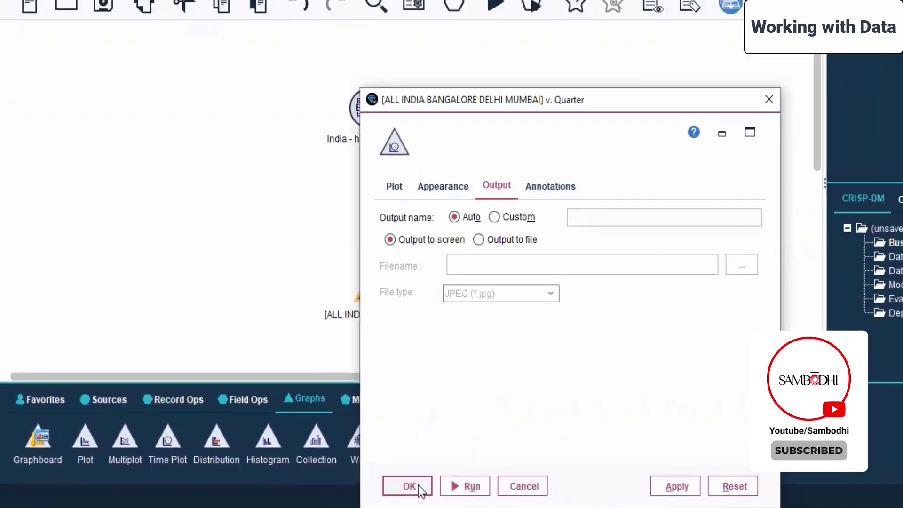
click(417, 486)
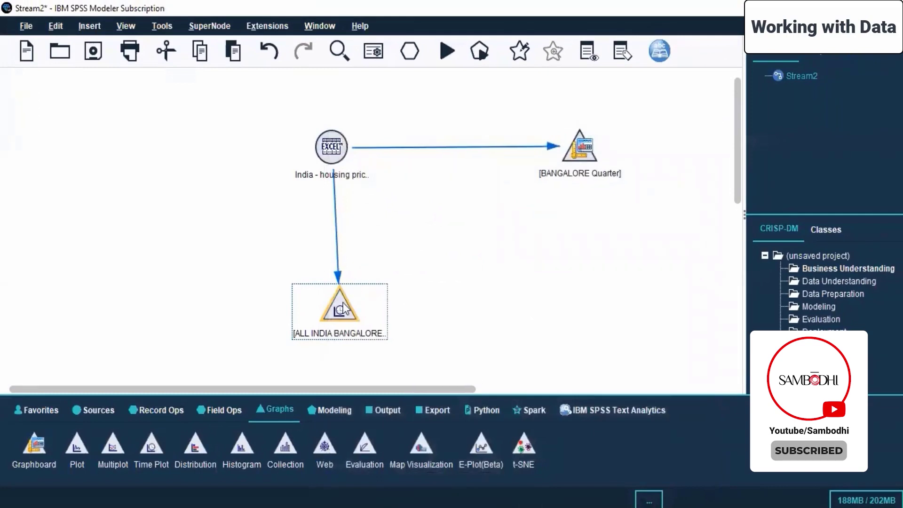
Align the Time Plot node directly below the India housing price Excel node and try to run it
drag(343, 303, 335, 304)
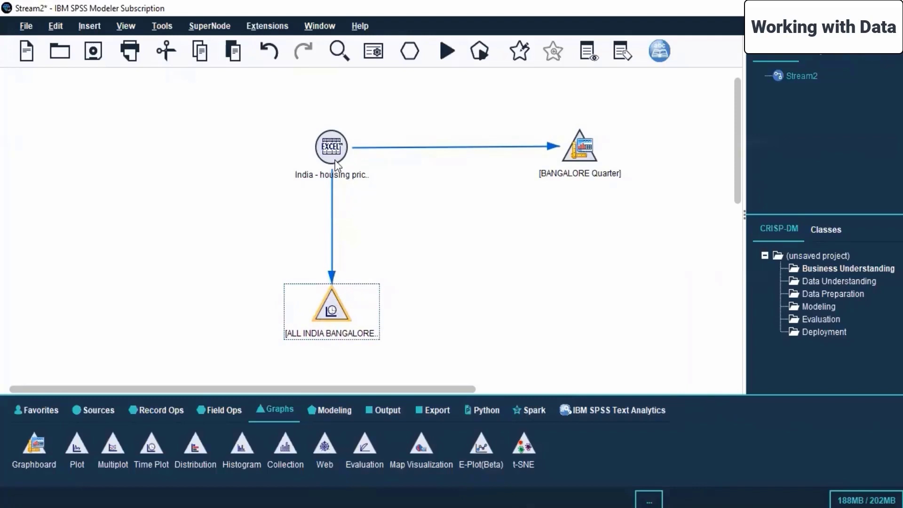
right_click(332, 309)
click(370, 297)
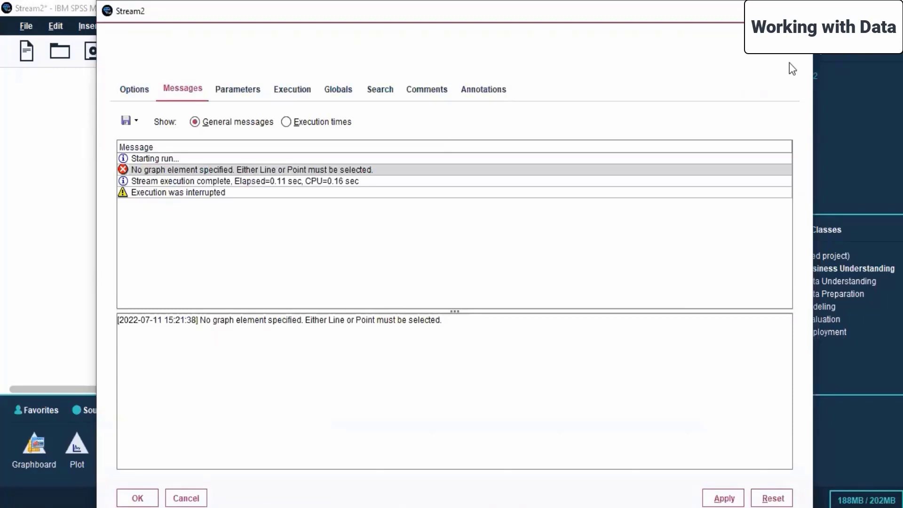
key(Escape)
Reopen the Time Plot node's settings, turn on the Line display alongside Smoother, and accept the change
right_click(324, 315)
click(360, 55)
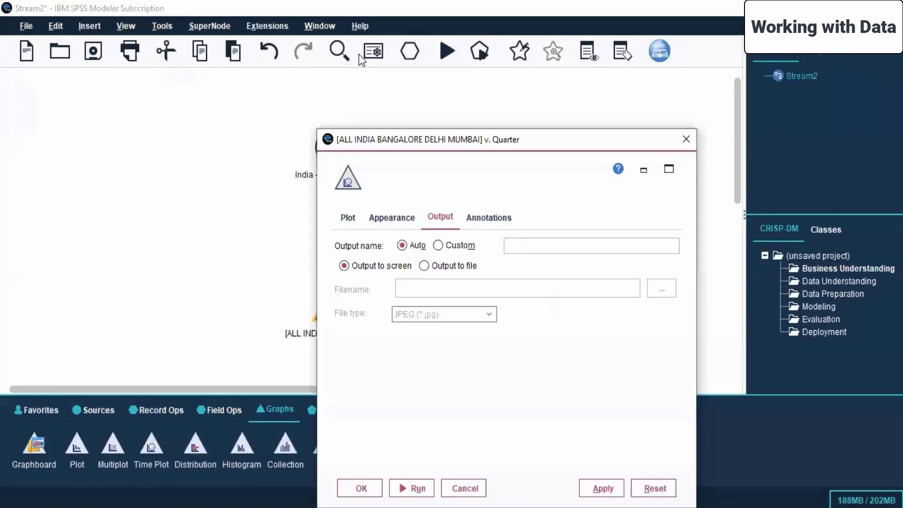
click(380, 224)
click(348, 217)
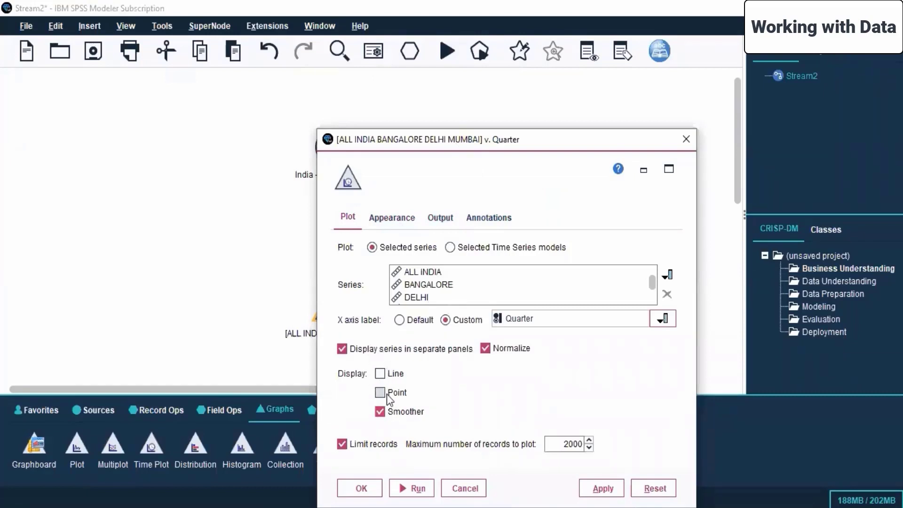
click(383, 376)
click(347, 487)
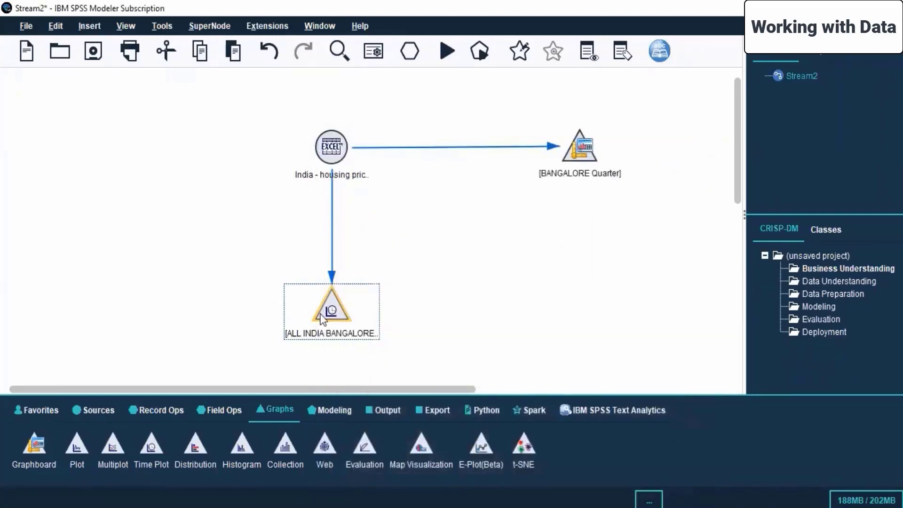
Run the Time Plot node and enlarge the resulting graph window to full screen
right_click(325, 157)
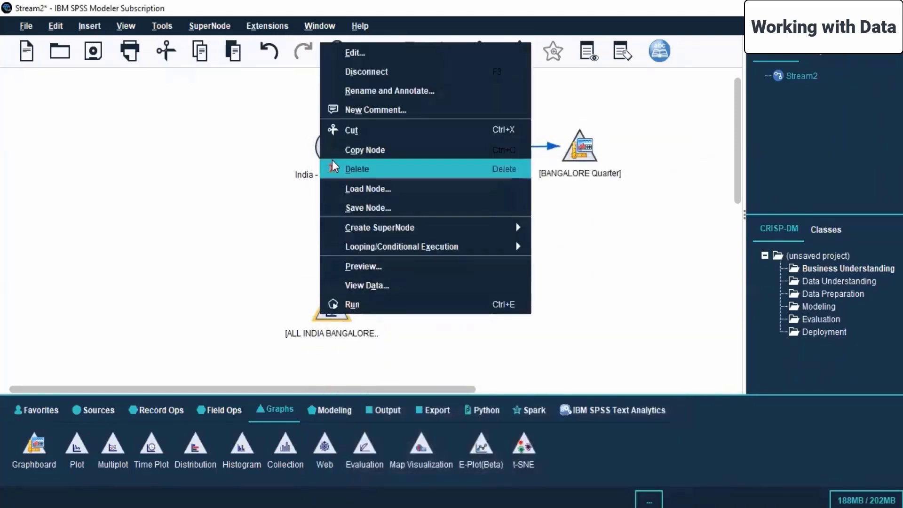
click(378, 305)
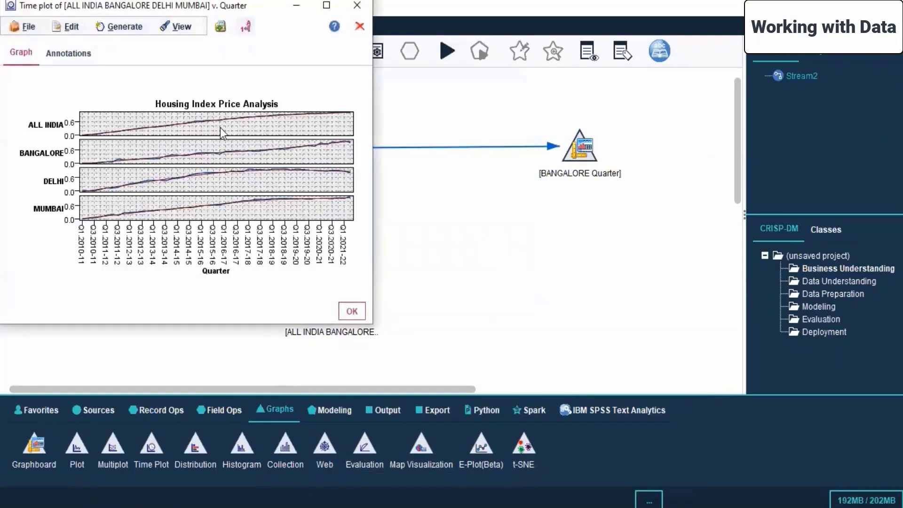
click(327, 5)
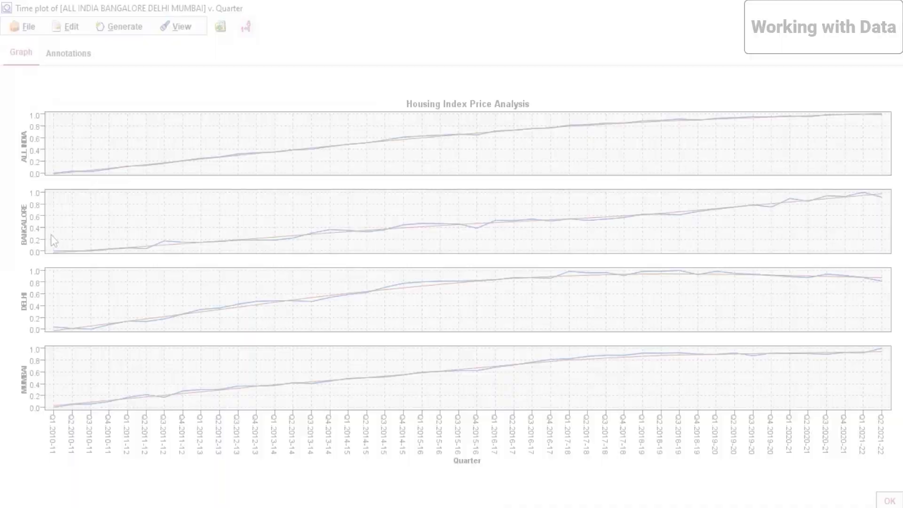